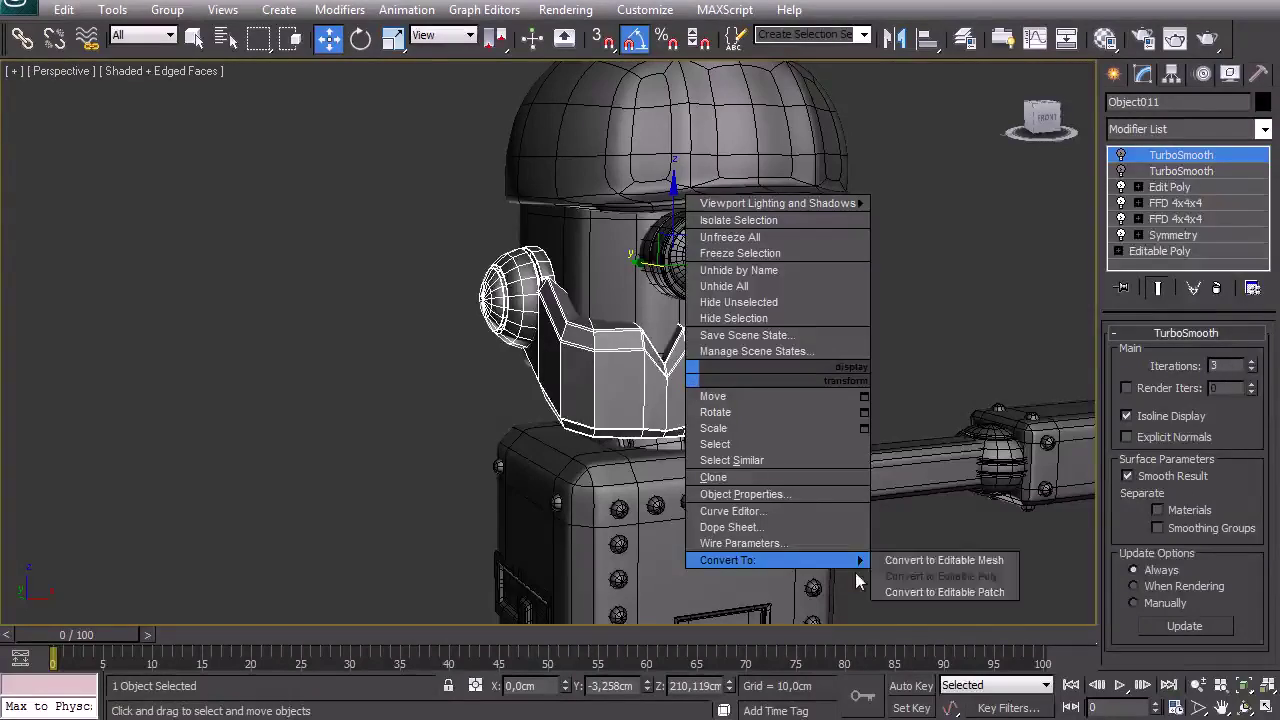
Convert the jaw object to an Editable Poly and delete its attached ear sphere element.
{"action": "left_click", "coordinate": [930, 572]}
{"action": "left_click", "coordinate": [533, 310]}
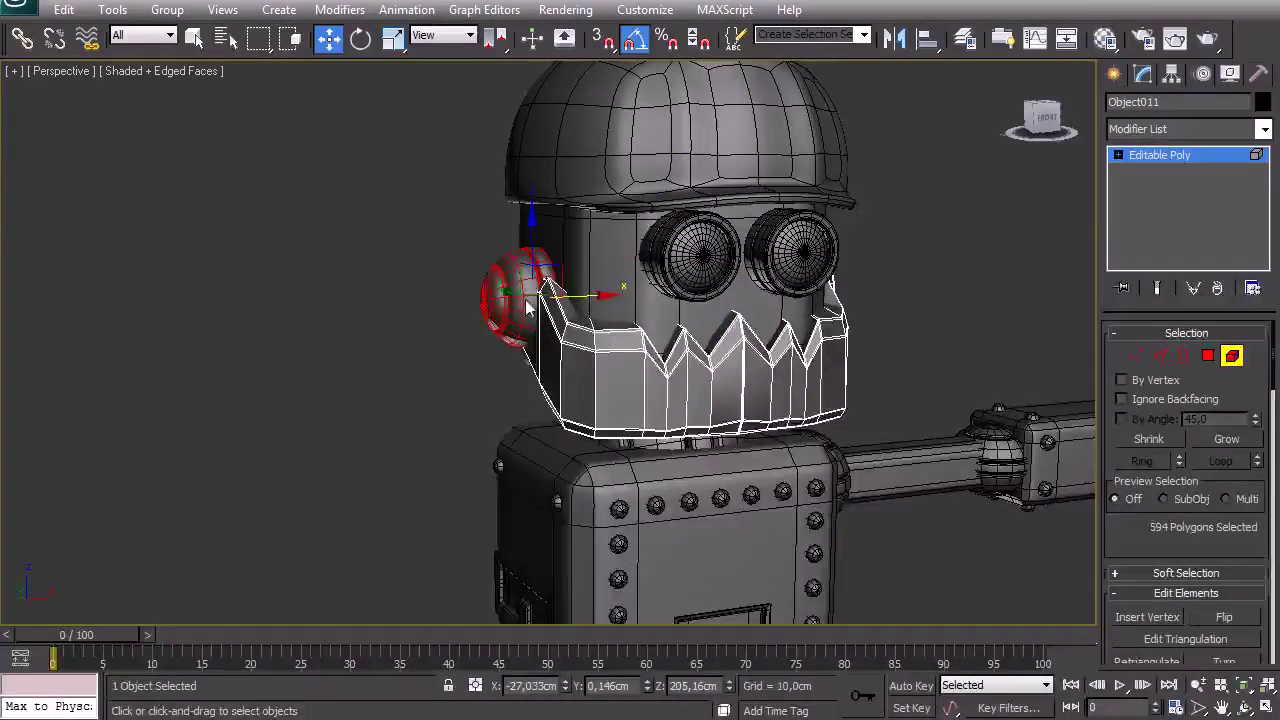
{"action": "key", "text": "Delete"}
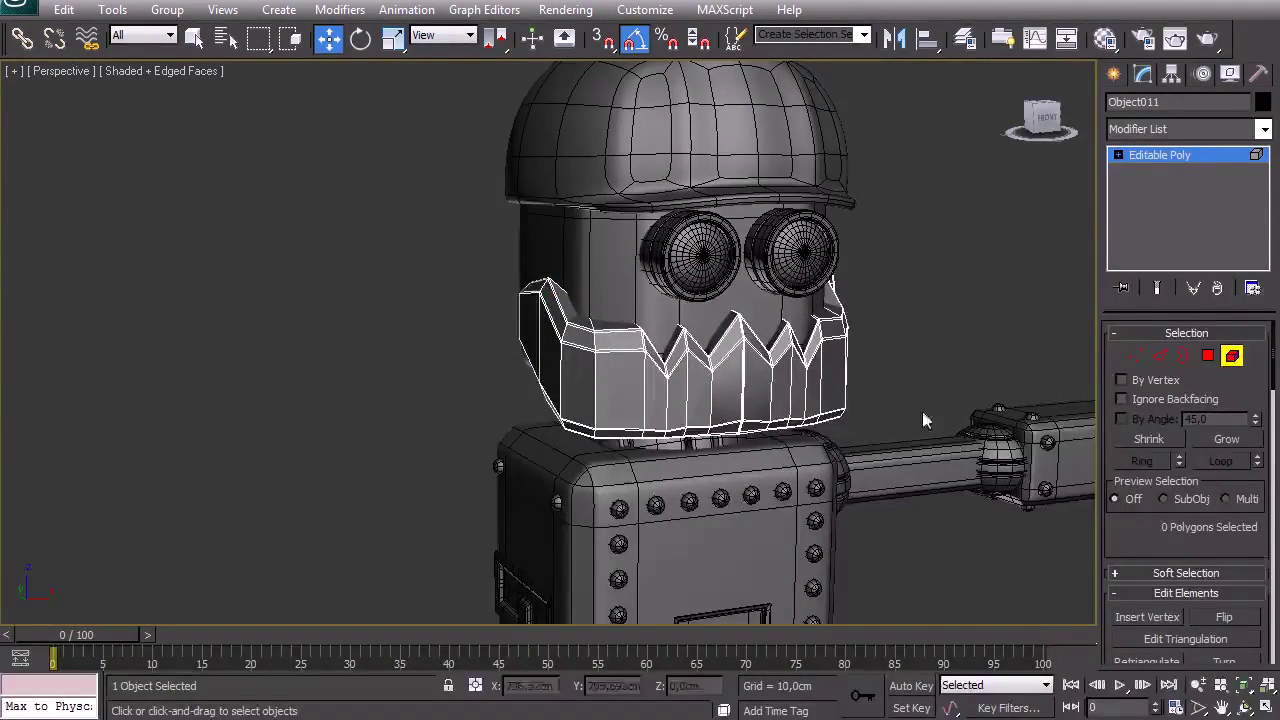
{"action": "left_click", "coordinate": [1200, 158]}
{"action": "left_click", "coordinate": [923, 355]}
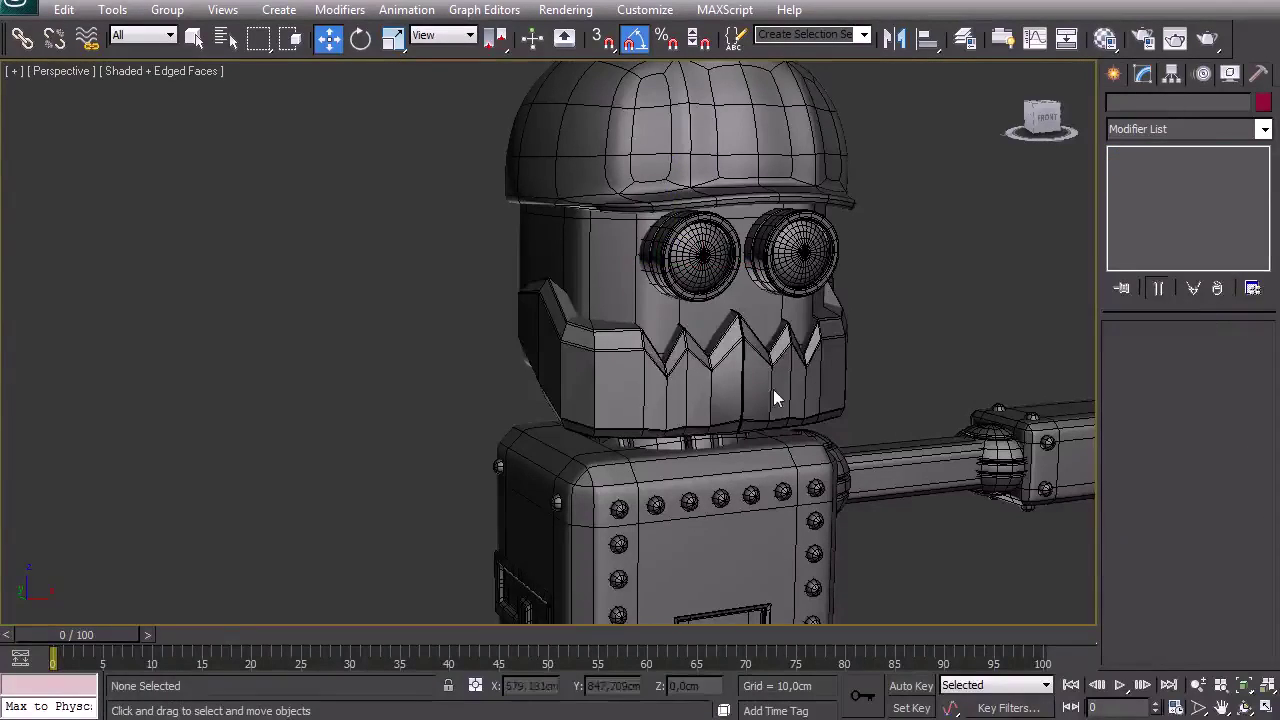
Copy the helmet's TurboSmooth modifier and paste it as an instance onto the jaw.
{"action": "left_click", "coordinate": [632, 110]}
{"action": "right_click", "coordinate": [1185, 155]}
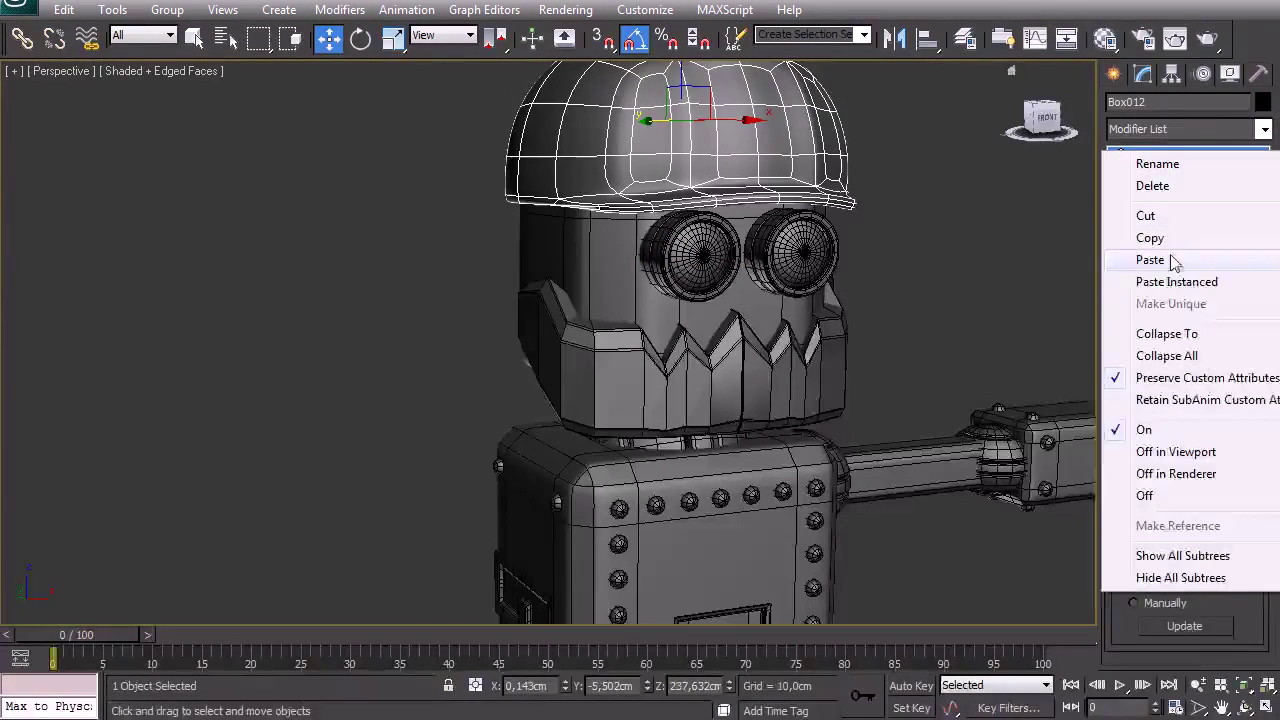
{"action": "left_click", "coordinate": [1176, 241]}
{"action": "left_click", "coordinate": [757, 361]}
{"action": "right_click", "coordinate": [1239, 159]}
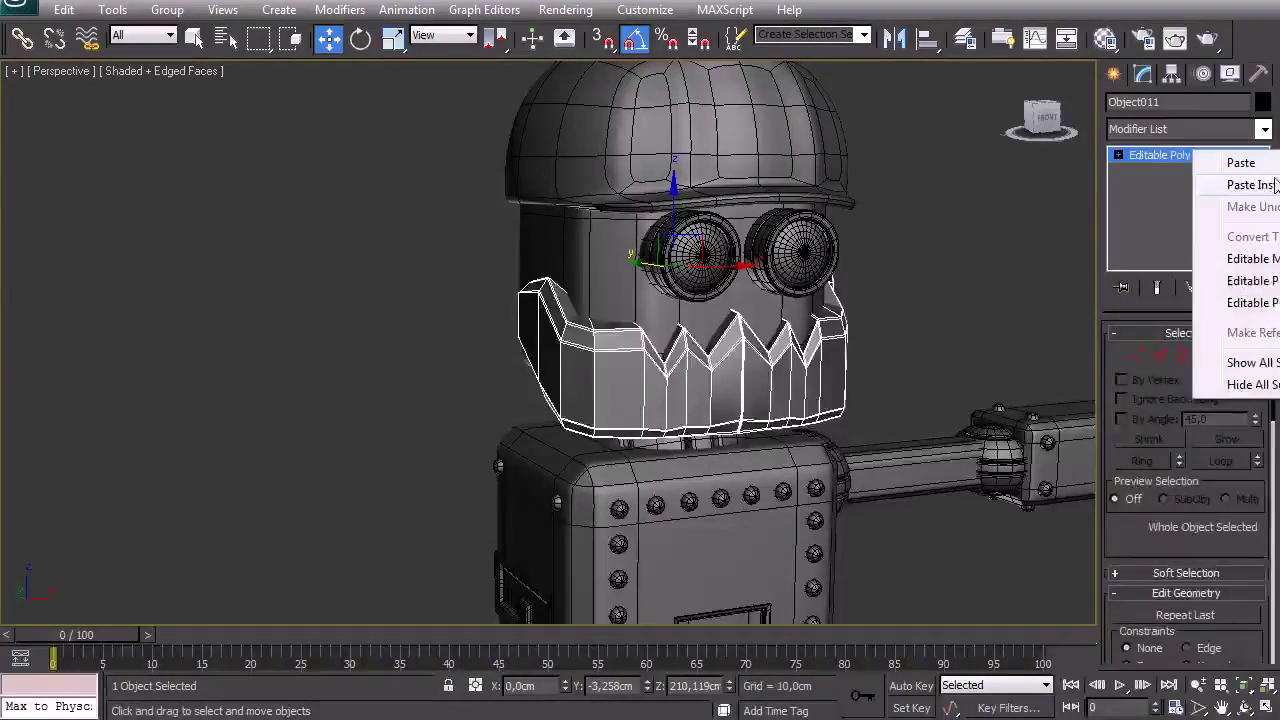
{"action": "left_click", "coordinate": [1240, 185]}
{"action": "left_click", "coordinate": [933, 342]}
Examine the smoothed robot from several angles without edge display, checking the head, torso, arm and leg.
{"action": "scroll", "coordinate": [920, 354], "scroll_direction": "down", "scroll_amount": 5}
{"action": "key", "text": "ctrl+r"}
{"action": "key", "text": "F4"}
{"action": "mouse_move", "coordinate": [502, 357]}
{"action": "left_mouse_down"}
{"action": "mouse_move", "coordinate": [425, 342]}
{"action": "mouse_move", "coordinate": [231, 370]}
{"action": "mouse_move", "coordinate": [118, 348]}
{"action": "mouse_move", "coordinate": [491, 377]}
{"action": "mouse_move", "coordinate": [499, 288]}
{"action": "mouse_move", "coordinate": [471, 369]}
{"action": "mouse_move", "coordinate": [442, 355]}
{"action": "mouse_move", "coordinate": [452, 358]}
{"action": "left_mouse_up"}
{"action": "middle_click_drag", "start_coordinate": [582, 388], "coordinate": [698, 395]}
{"action": "scroll", "coordinate": [688, 402], "scroll_direction": "up", "scroll_amount": 3}
{"action": "left_click_drag", "start_coordinate": [686, 405], "coordinate": [653, 360]}
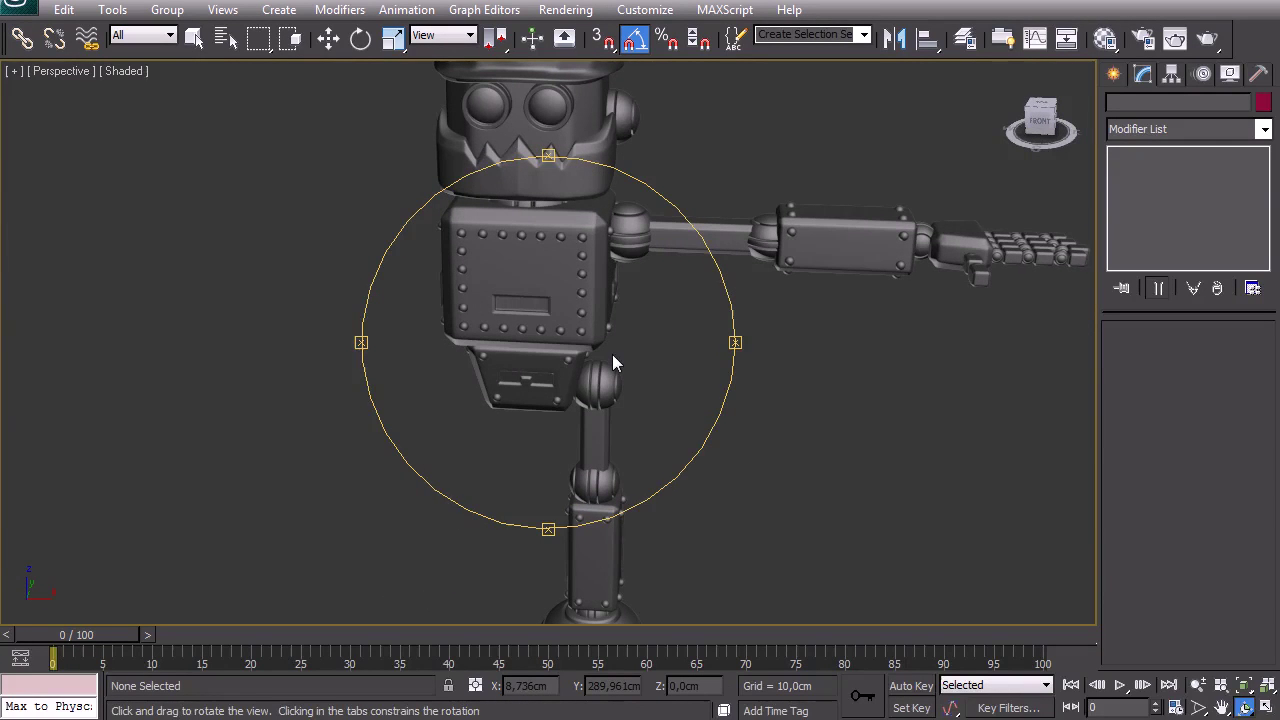
{"action": "left_click_drag", "start_coordinate": [600, 323], "coordinate": [814, 423]}
{"action": "key", "text": "w"}
{"action": "middle_click_drag", "start_coordinate": [778, 372], "coordinate": [565, 493]}
{"action": "scroll", "coordinate": [565, 493], "scroll_direction": "up", "scroll_amount": 3}
{"action": "key", "text": "z"}
{"action": "key", "text": "ctrl+r"}
{"action": "left_click_drag", "start_coordinate": [445, 410], "coordinate": [792, 486]}
{"action": "left_click_drag", "start_coordinate": [558, 357], "coordinate": [613, 376]}
{"action": "left_click_drag", "start_coordinate": [512, 497], "coordinate": [511, 207]}
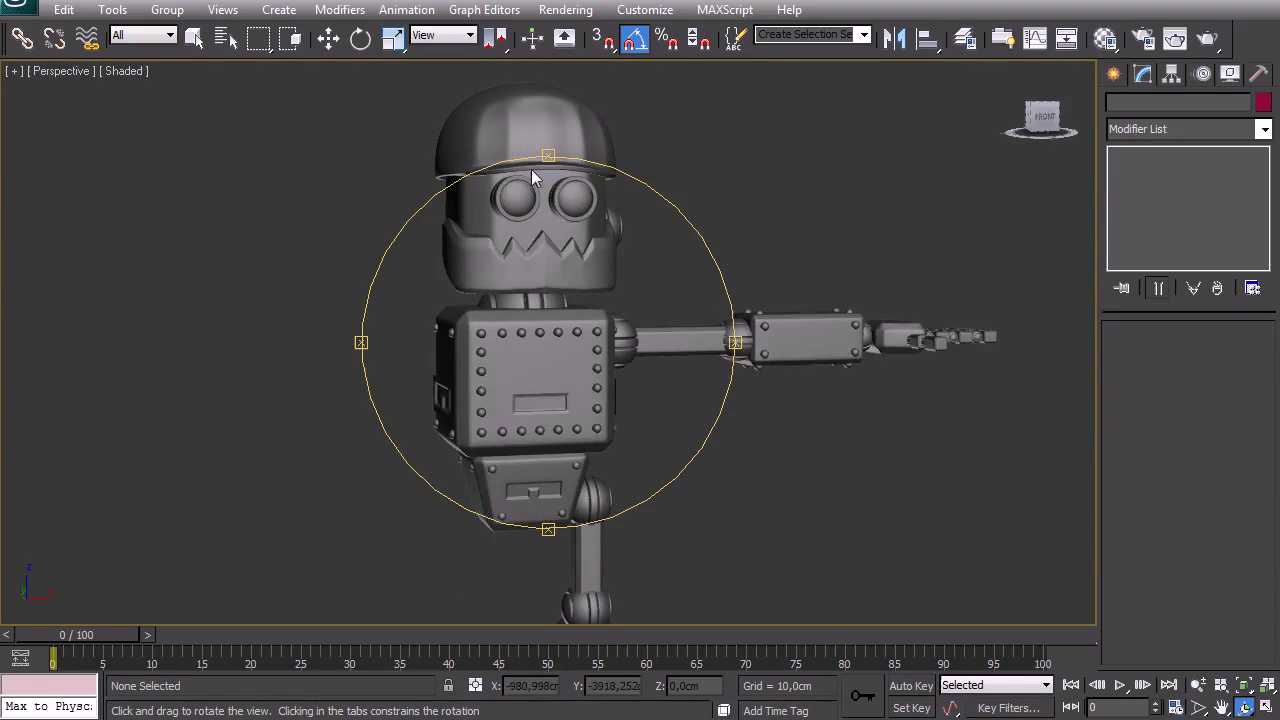
{"action": "left_click_drag", "start_coordinate": [565, 258], "coordinate": [600, 285]}
{"action": "left_click_drag", "start_coordinate": [545, 398], "coordinate": [588, 348]}
{"action": "scroll", "coordinate": [580, 353], "scroll_direction": "down", "scroll_amount": 2}
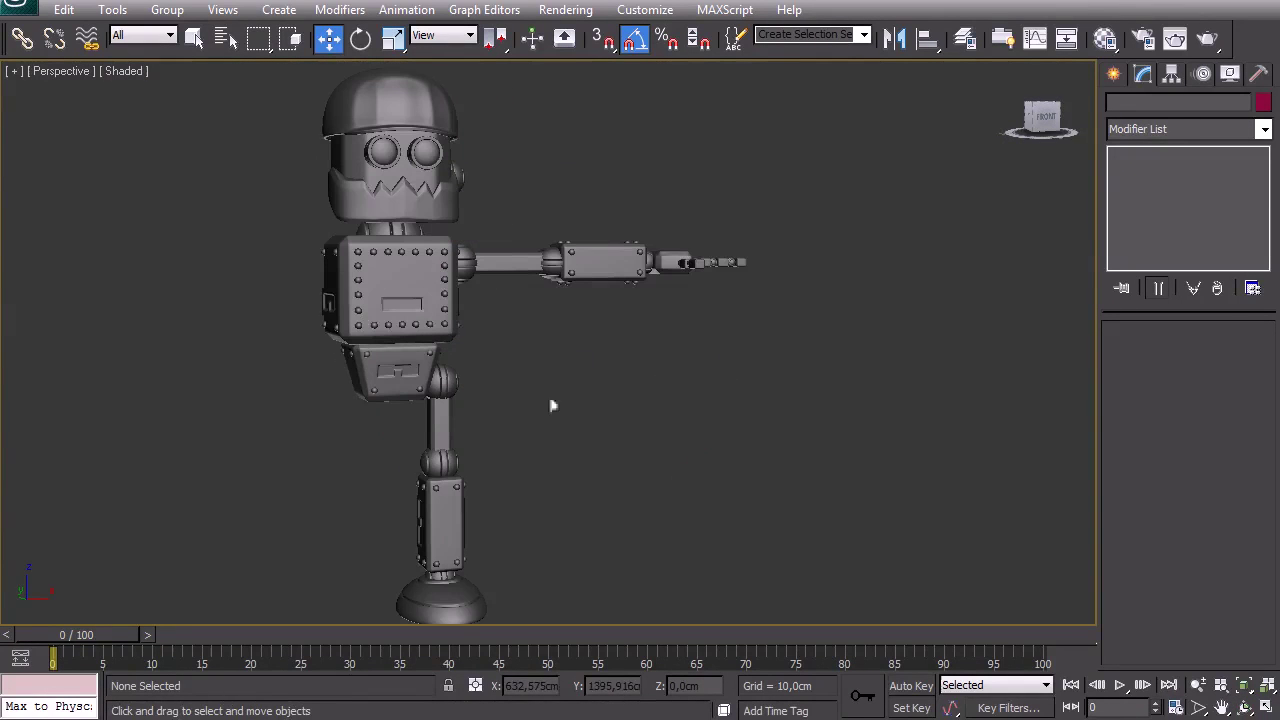
{"action": "middle_click_drag", "start_coordinate": [506, 395], "coordinate": [873, 345], "text": "alt"}
{"action": "left_click_drag", "start_coordinate": [873, 345], "coordinate": [561, 377]}
{"action": "key", "text": "w"}
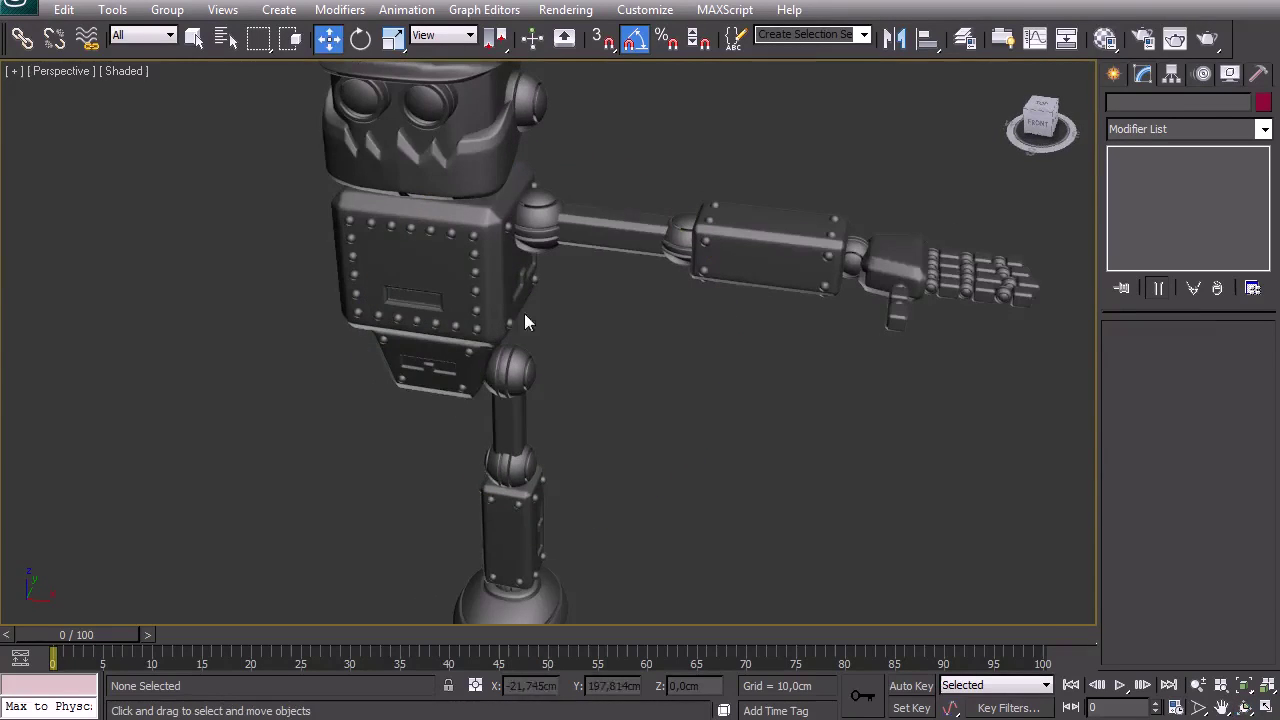
Select all of the robot's parts with edged faces shown and ungroup them, including the nested groups.
{"action": "left_click", "coordinate": [744, 247]}
{"action": "key", "text": "z"}
{"action": "key", "text": "F4"}
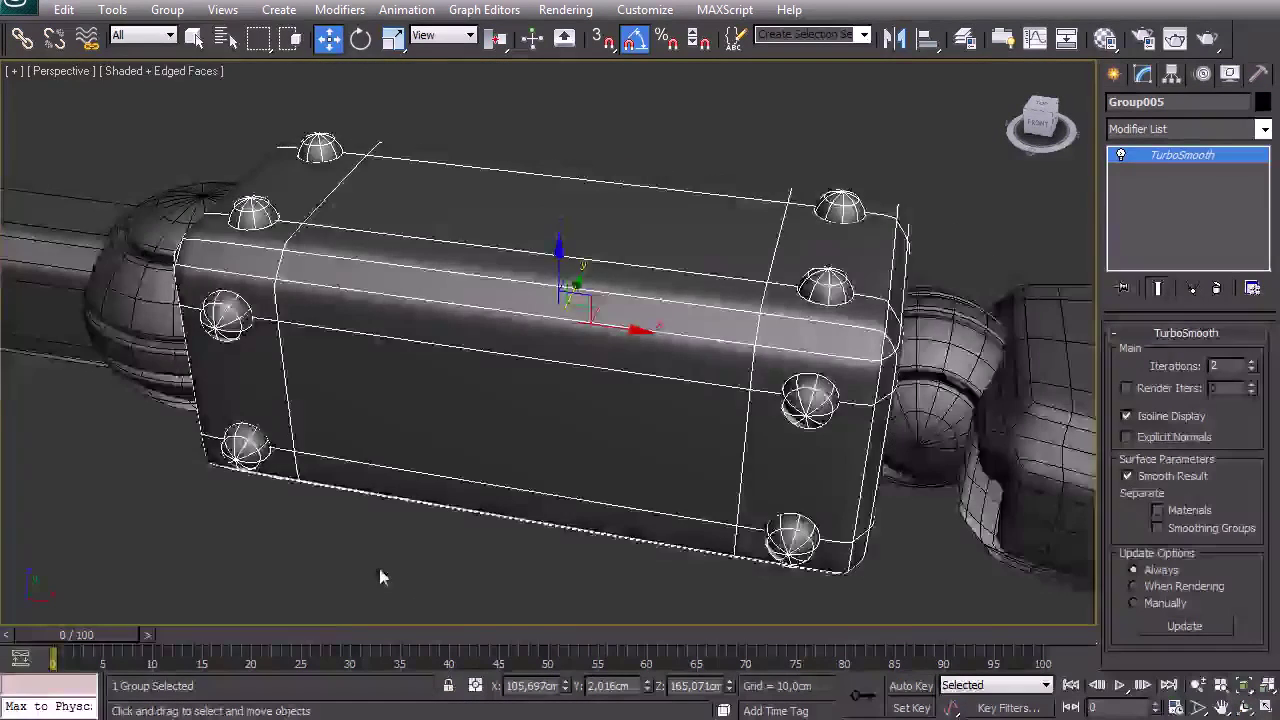
{"action": "key", "text": "shift+z"}
{"action": "key", "text": "ctrl+a"}
{"action": "left_click", "coordinate": [167, 10]}
{"action": "left_click", "coordinate": [193, 57]}
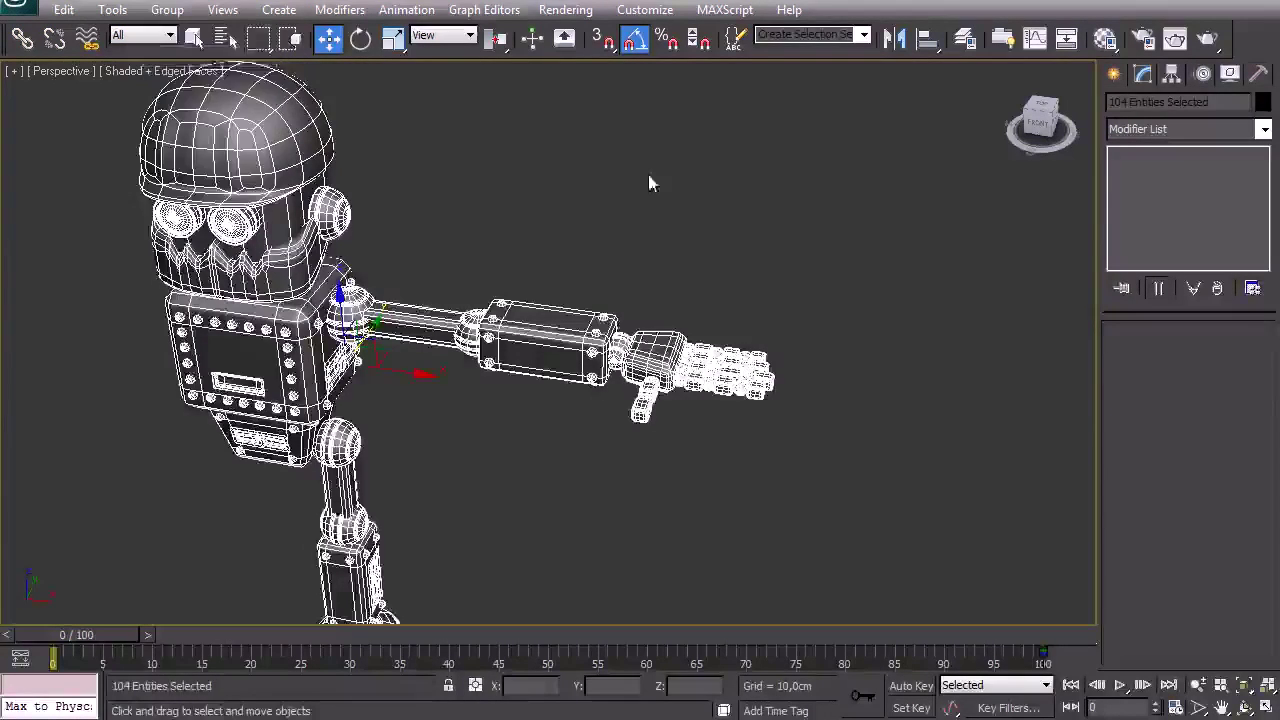
{"action": "left_click", "coordinate": [167, 10]}
{"action": "left_click", "coordinate": [192, 58]}
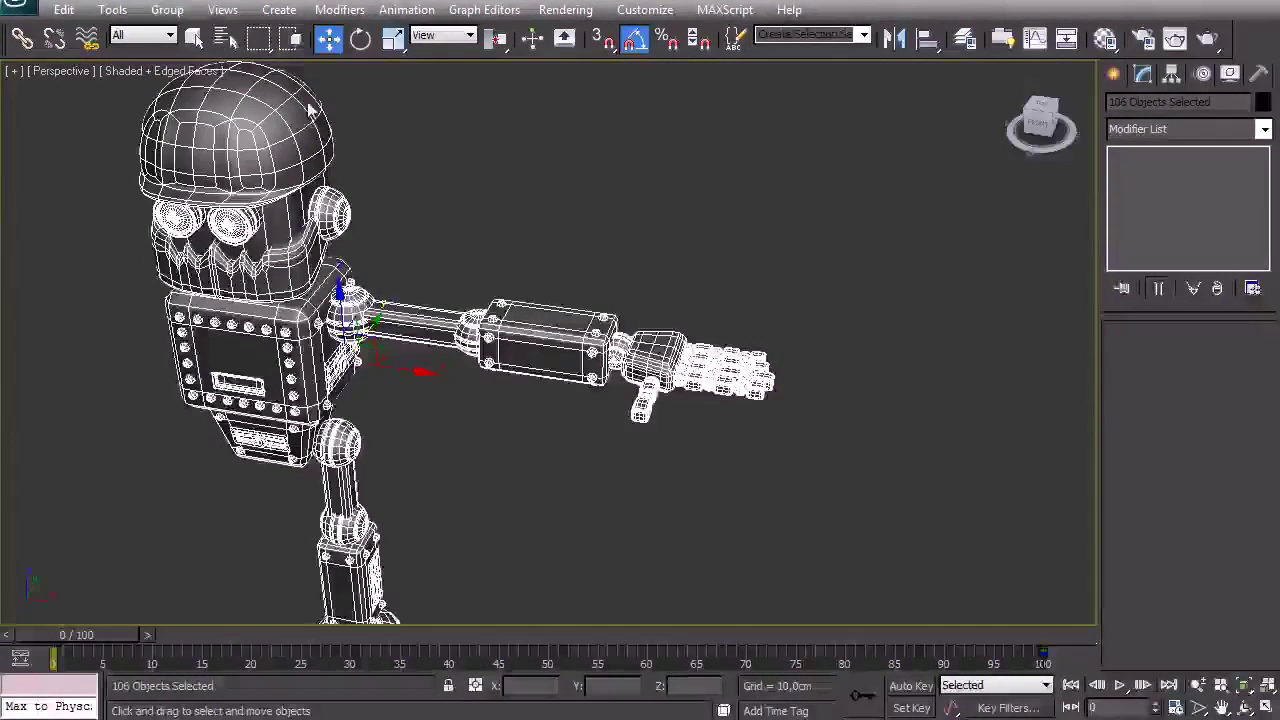
{"action": "left_click", "coordinate": [187, 10]}
{"action": "left_click", "coordinate": [598, 198]}
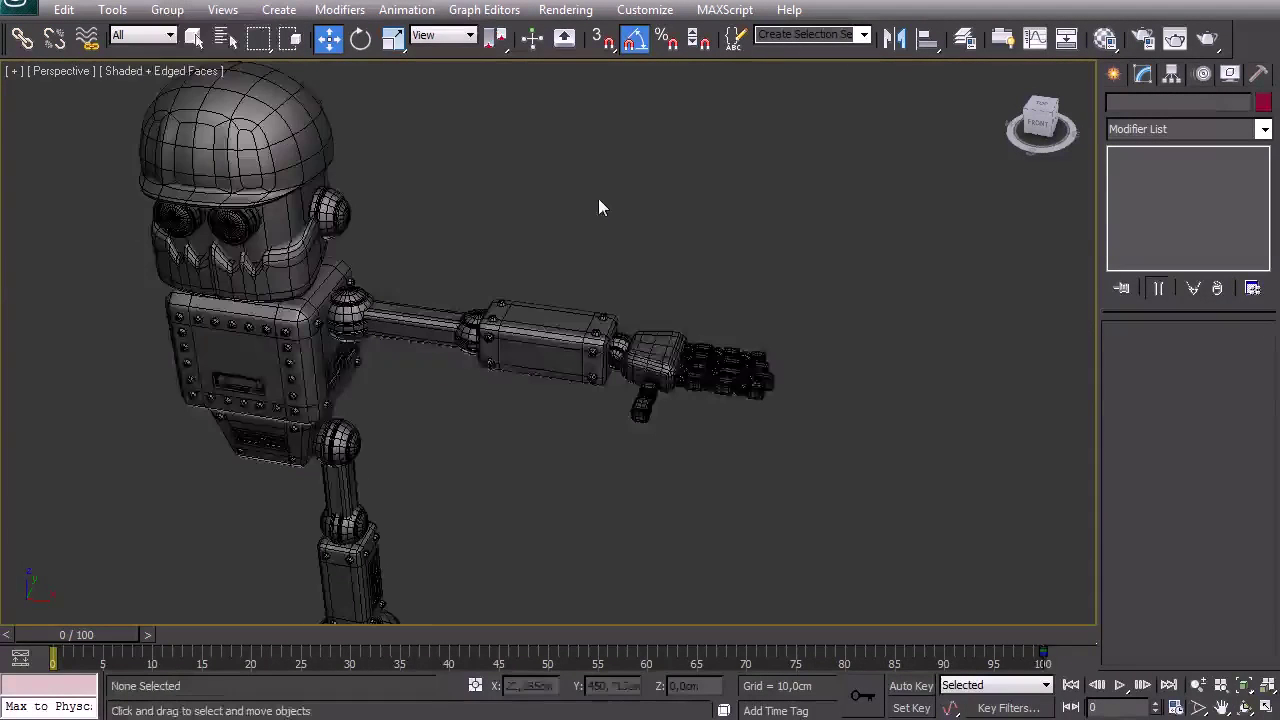
Turn off the upper TurboSmooth modifier on the thumb segment nearest the palm.
{"action": "left_click", "coordinate": [540, 348]}
{"action": "left_click", "coordinate": [674, 268]}
{"action": "key", "text": "z"}
{"action": "middle_click_drag", "start_coordinate": [577, 469], "coordinate": [537, 453], "text": "alt"}
{"action": "scroll", "coordinate": [537, 448], "scroll_direction": "up", "scroll_amount": 5}
{"action": "middle_click_drag", "start_coordinate": [619, 323], "coordinate": [467, 332]}
{"action": "scroll", "coordinate": [467, 332], "scroll_direction": "up", "scroll_amount": 3}
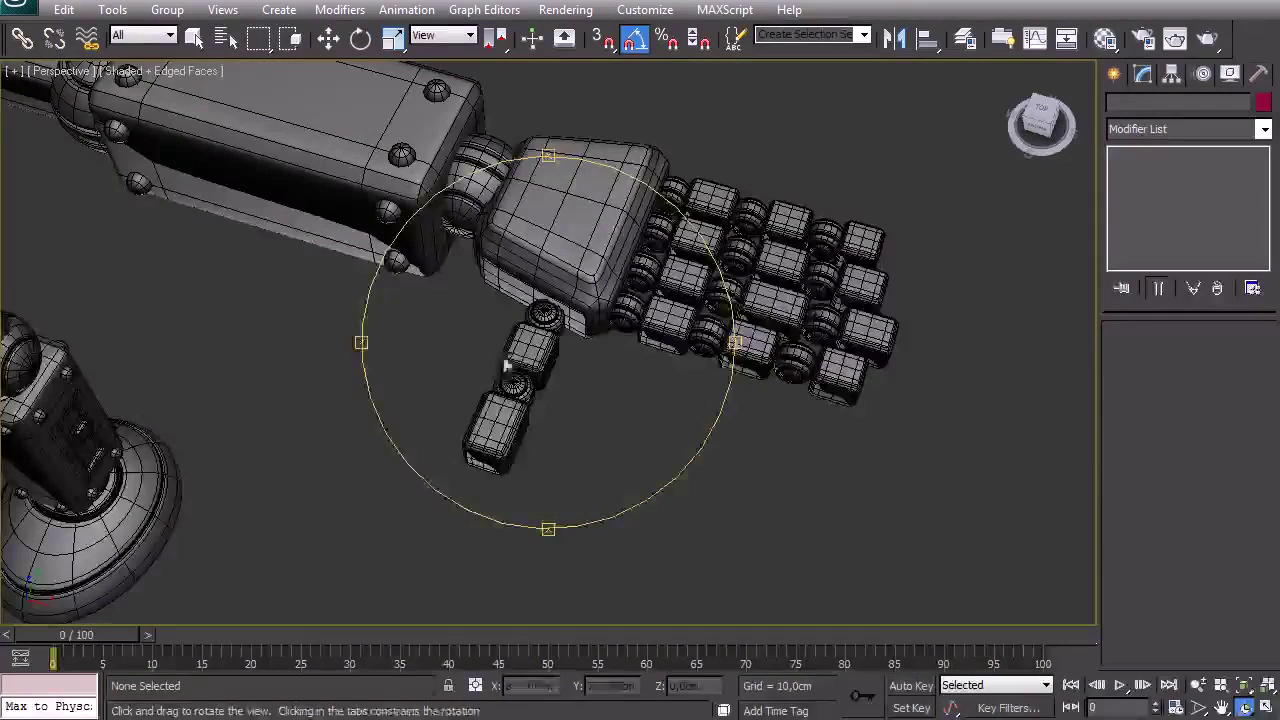
{"action": "key", "text": "w"}
{"action": "left_click", "coordinate": [548, 365]}
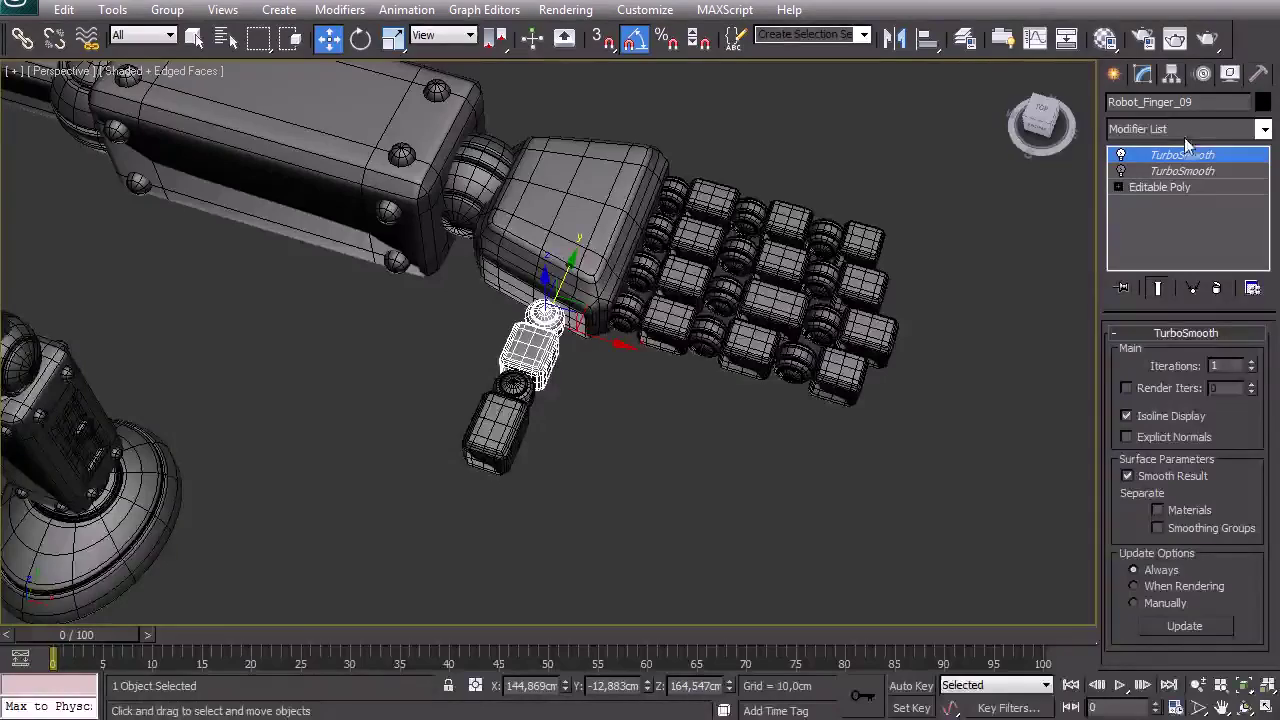
{"action": "left_click", "coordinate": [1121, 156]}
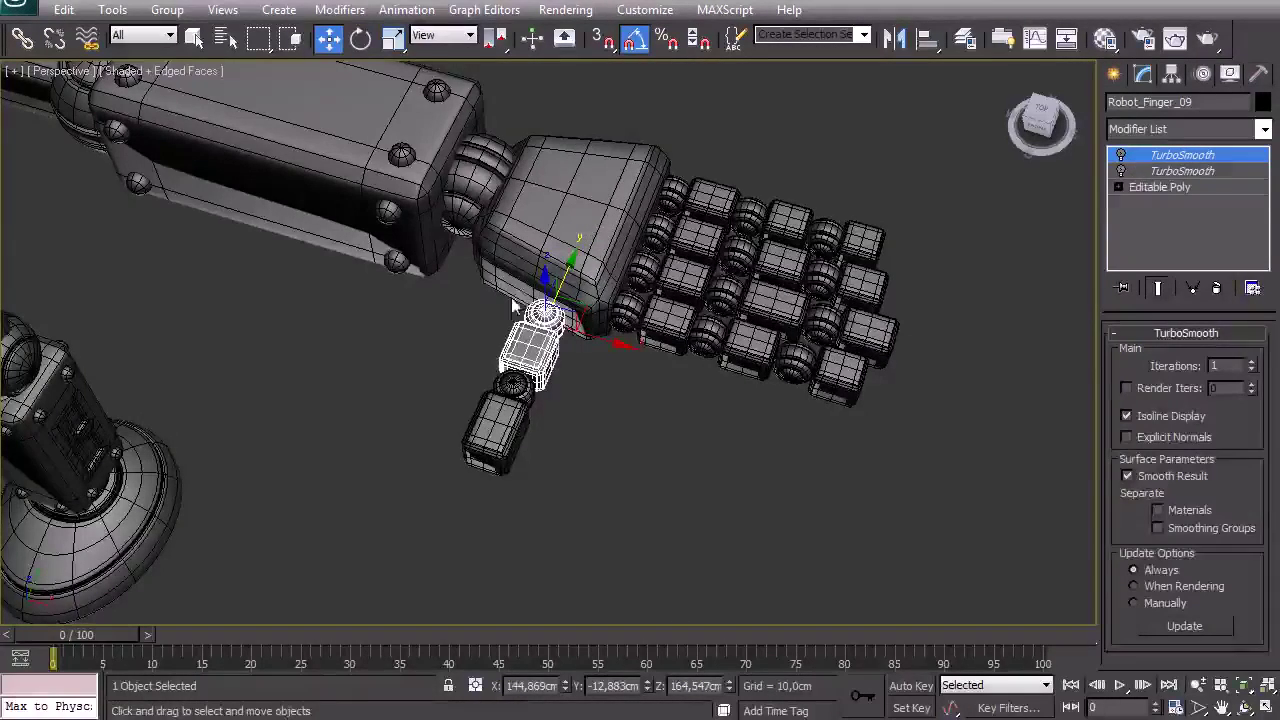
Turn off the instanced TurboSmooth modifier on the jaw.
{"action": "left_click", "coordinate": [403, 157]}
{"action": "left_click", "coordinate": [235, 433]}
{"action": "middle_click_drag", "start_coordinate": [236, 426], "coordinate": [555, 430]}
{"action": "scroll", "coordinate": [644, 530], "scroll_direction": "down", "scroll_amount": 4}
{"action": "left_click", "coordinate": [388, 196]}
{"action": "middle_click_drag", "start_coordinate": [682, 134], "coordinate": [709, 270]}
{"action": "scroll", "coordinate": [709, 270], "scroll_direction": "up", "scroll_amount": 3}
{"action": "left_click", "coordinate": [1118, 157]}
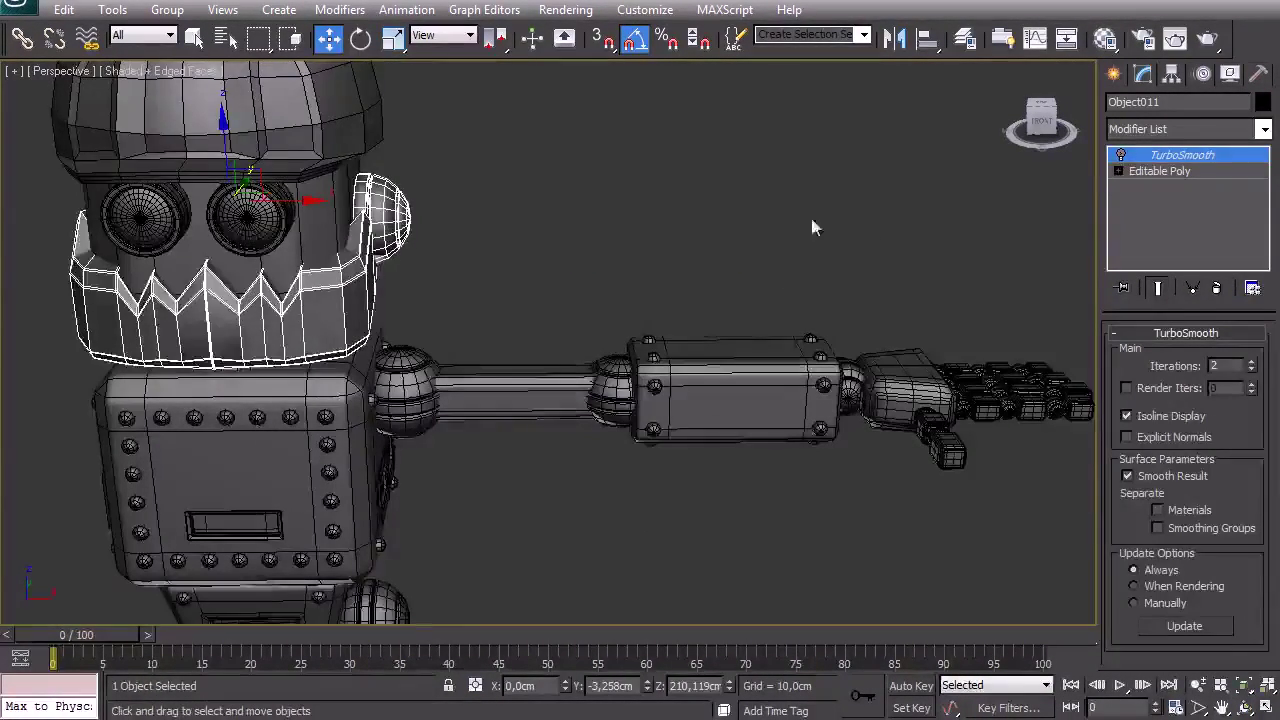
Turn off TurboSmooth on the recessed panel details of the torso.
{"action": "middle_click_drag", "start_coordinate": [612, 270], "coordinate": [664, 320]}
{"action": "left_click", "coordinate": [690, 292]}
{"action": "middle_click_drag", "start_coordinate": [555, 413], "coordinate": [620, 344], "text": "alt"}
{"action": "key", "text": "w"}
{"action": "left_click", "coordinate": [548, 433]}
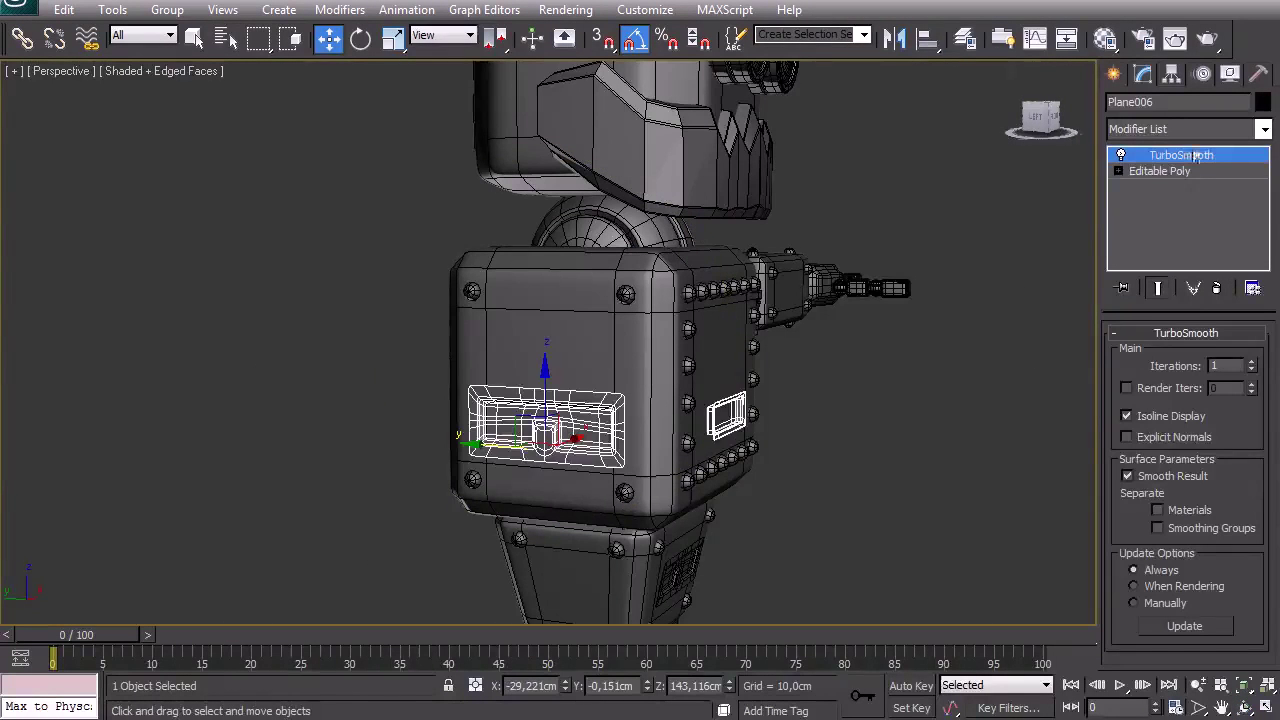
{"action": "left_click", "coordinate": [880, 450]}
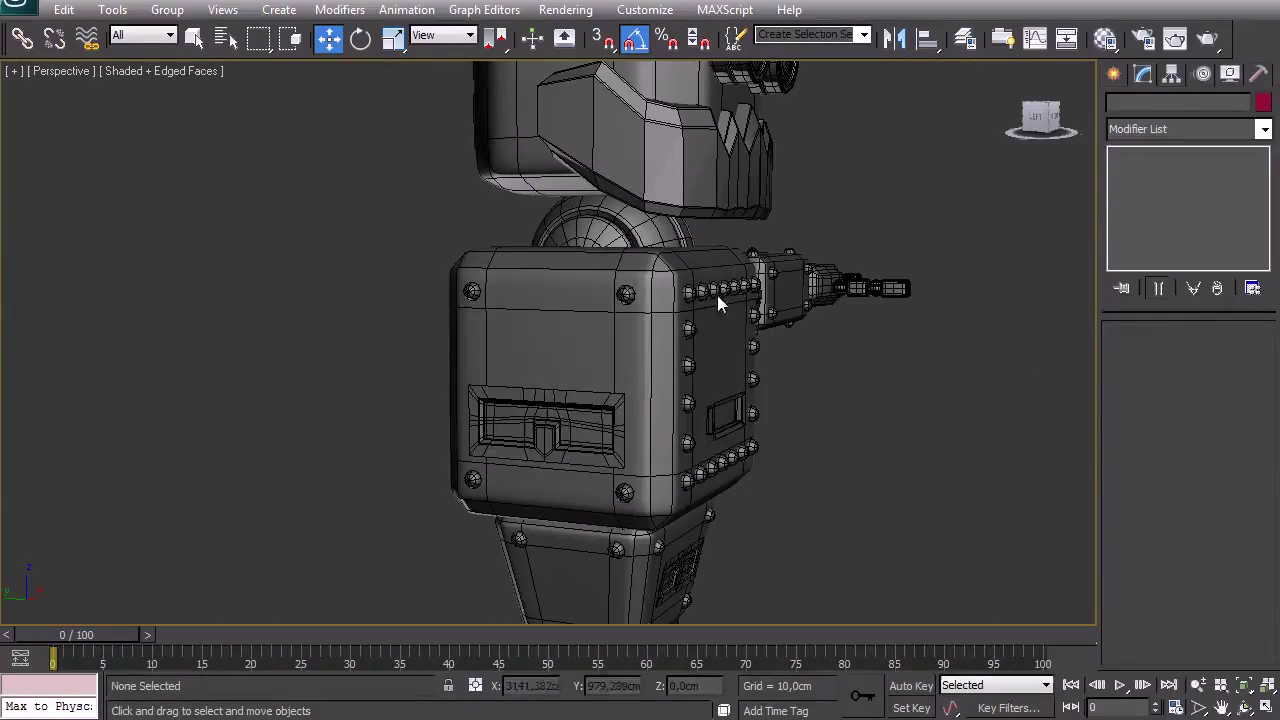
Inspect the chest's upper rivets and compare the torso with and without edge display.
{"action": "left_click", "coordinate": [714, 297]}
{"action": "left_click", "coordinate": [700, 296]}
{"action": "left_click", "coordinate": [896, 416]}
{"action": "left_click", "coordinate": [705, 297]}
{"action": "scroll", "coordinate": [950, 470], "scroll_direction": "up", "scroll_amount": 3}
{"action": "scroll", "coordinate": [958, 476], "scroll_direction": "down", "scroll_amount": 3}
{"action": "mouse_move", "coordinate": [609, 366]}
{"action": "middle_mouse_down", "text": "alt"}
{"action": "mouse_move", "coordinate": [523, 380]}
{"action": "mouse_move", "coordinate": [471, 331]}
{"action": "middle_mouse_up", "text": "alt"}
{"action": "key", "text": "F3"}
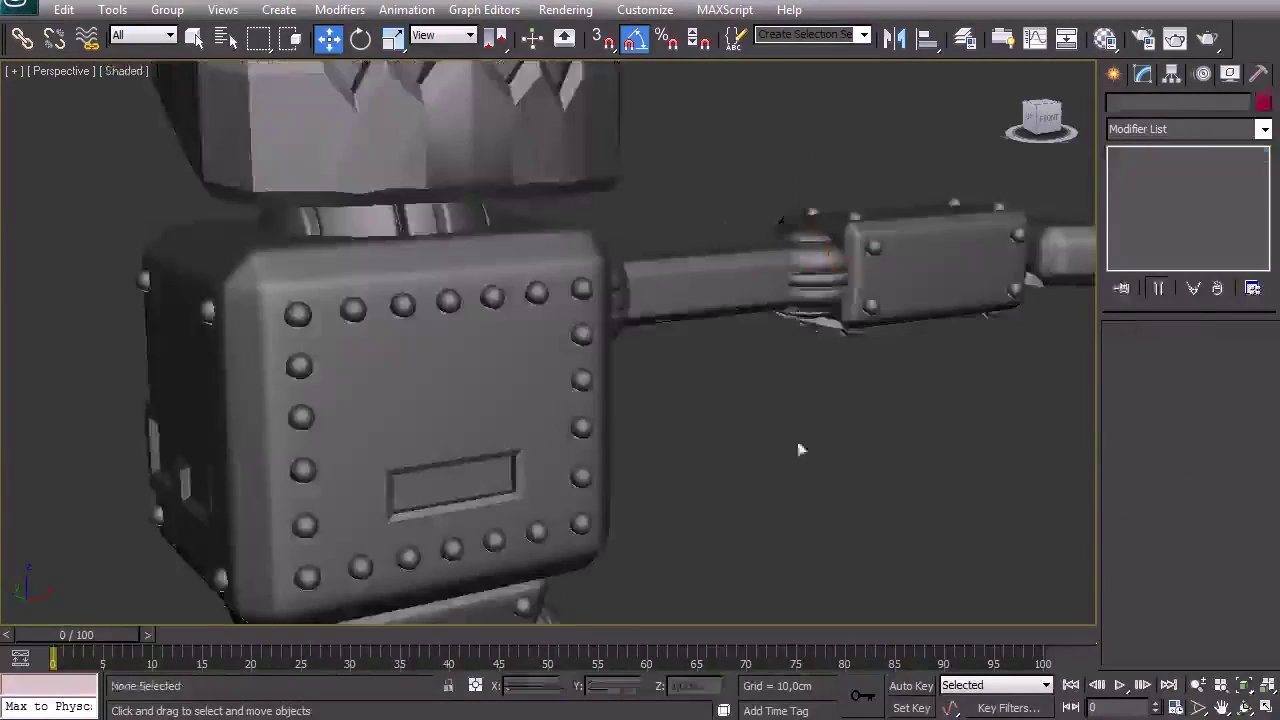
{"action": "key", "text": "F4"}
Turn off TurboSmooth on the shoulder joint and the chest rivets.
{"action": "left_click", "coordinate": [618, 296]}
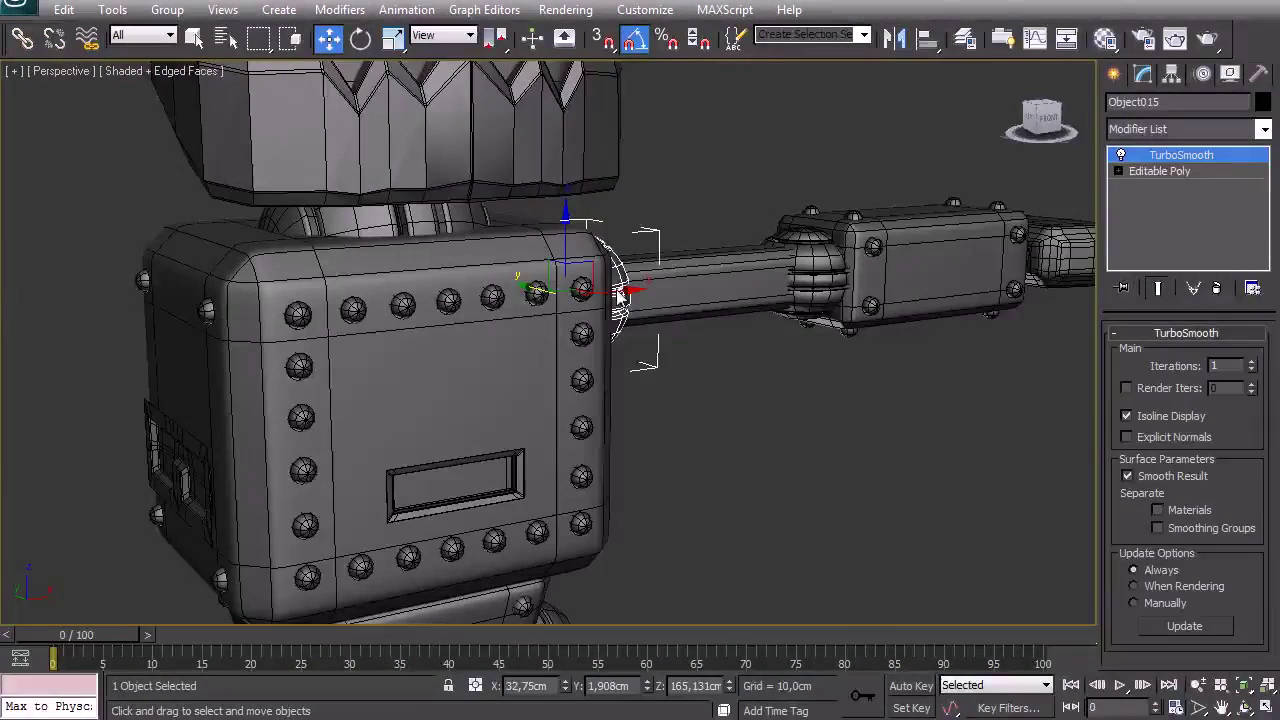
{"action": "left_click", "coordinate": [1121, 156]}
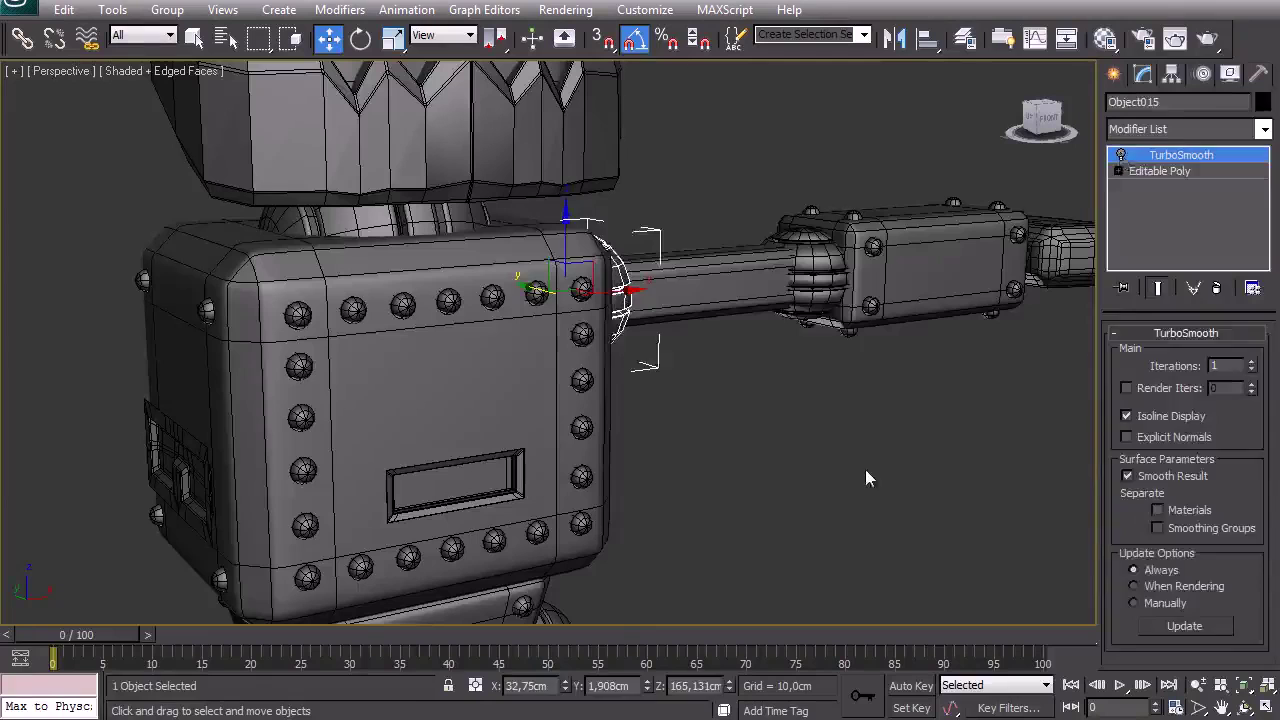
{"action": "left_click", "coordinate": [495, 297]}
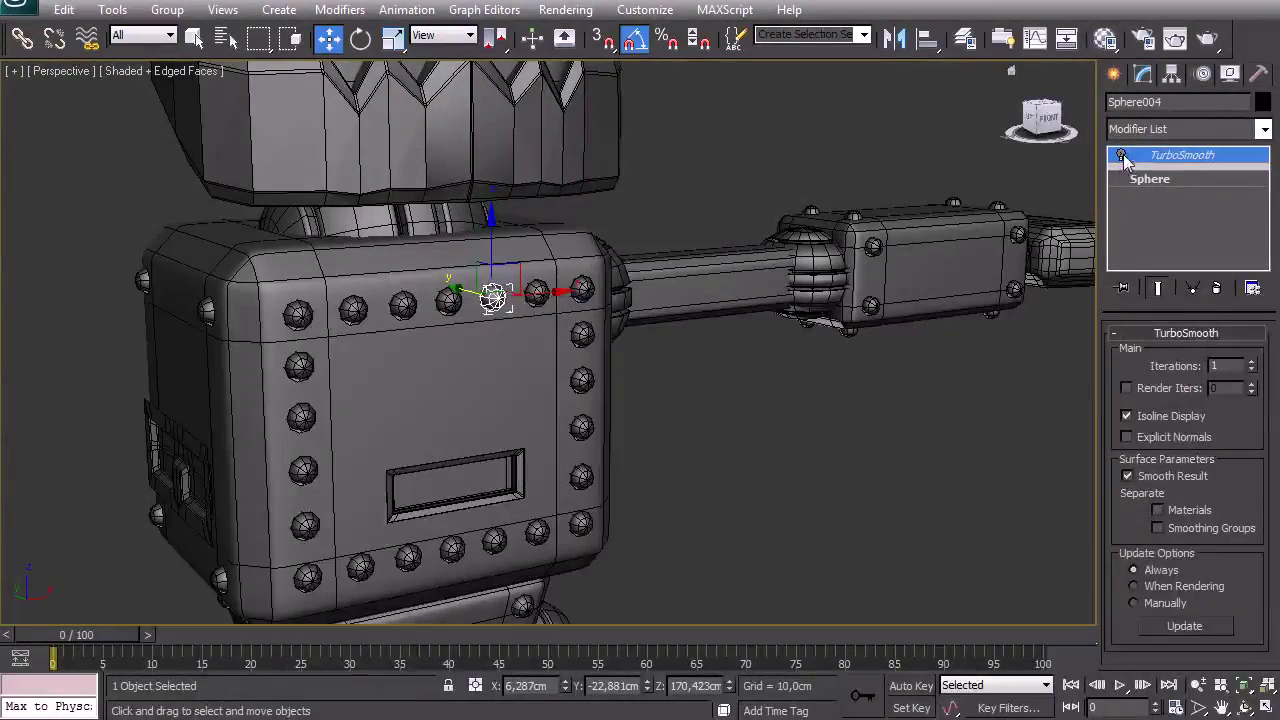
{"action": "left_click", "coordinate": [829, 479]}
Turn off TurboSmooth on the recessed detail at the back of the pelvis.
{"action": "left_click", "coordinate": [481, 468]}
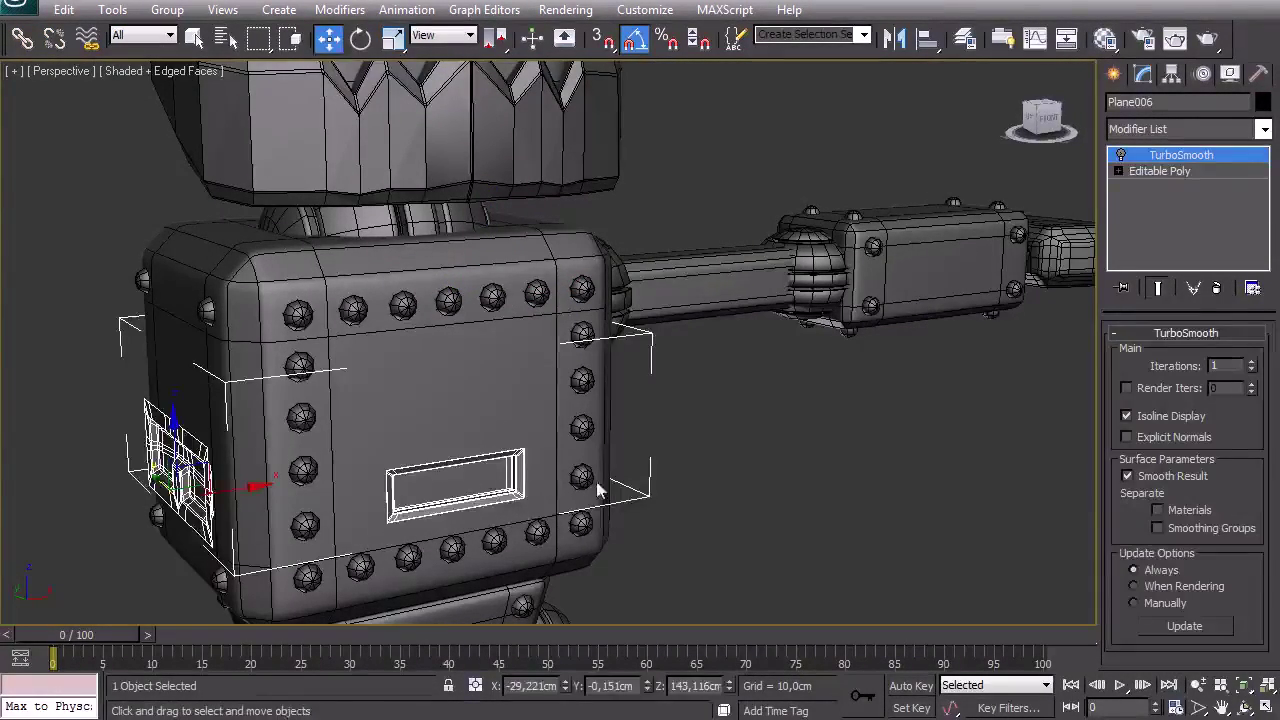
{"action": "key", "text": "ctrl+r"}
{"action": "left_click_drag", "start_coordinate": [486, 429], "coordinate": [550, 437]}
{"action": "middle_click_drag", "start_coordinate": [550, 437], "coordinate": [571, 182]}
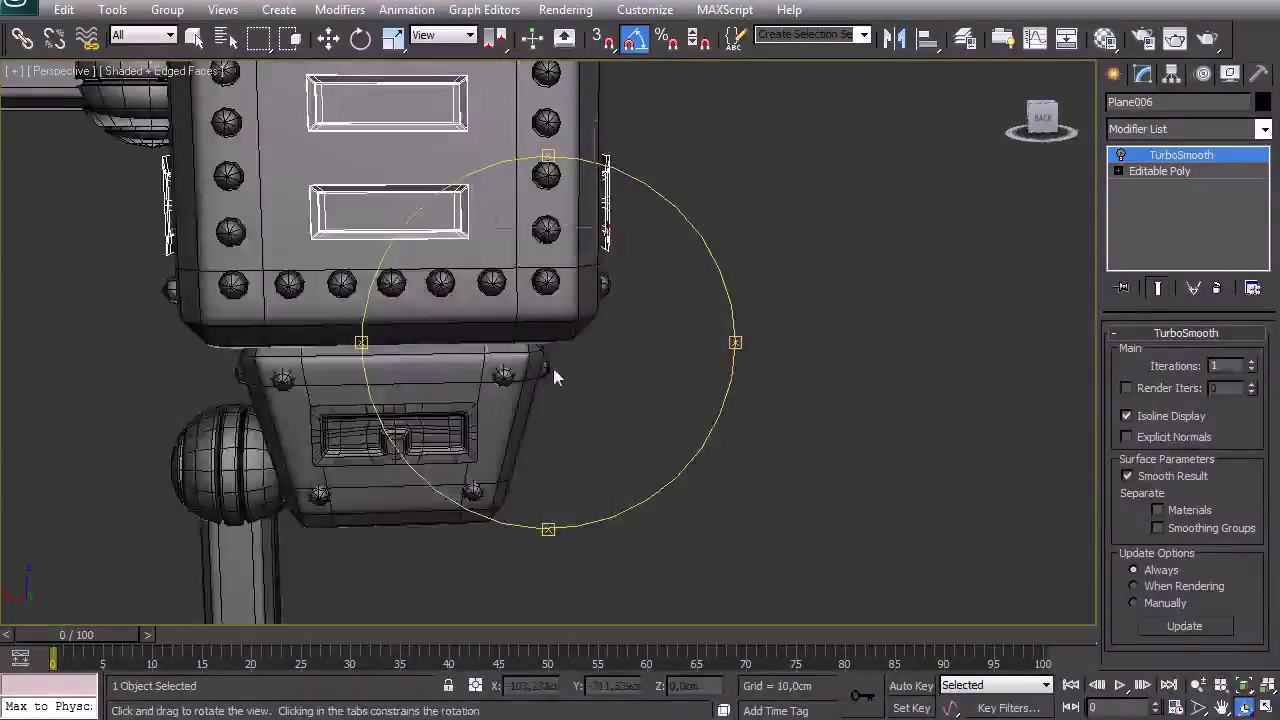
{"action": "key", "text": "F4"}
{"action": "key", "text": "w"}
{"action": "key", "text": "F4"}
{"action": "left_click", "coordinate": [422, 443]}
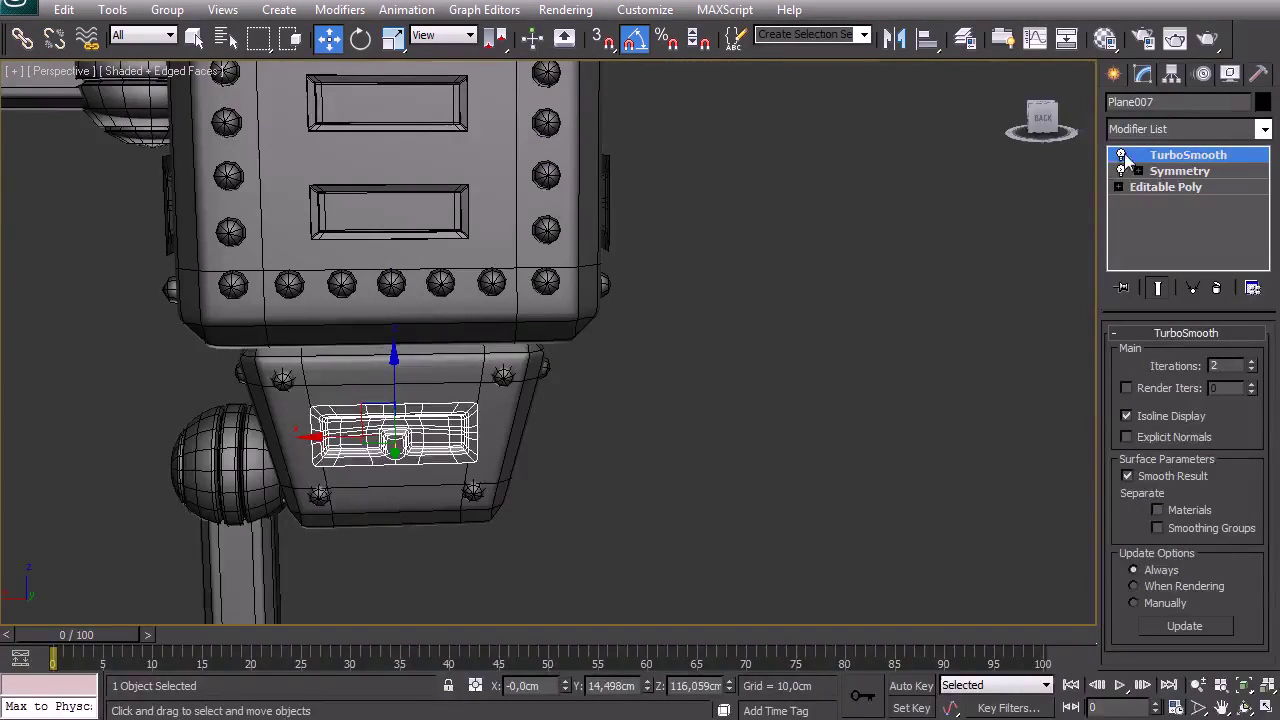
{"action": "left_click", "coordinate": [748, 458]}
Turn off the top instanced TurboSmooth modifier on the pelvis box.
{"action": "left_click", "coordinate": [467, 373]}
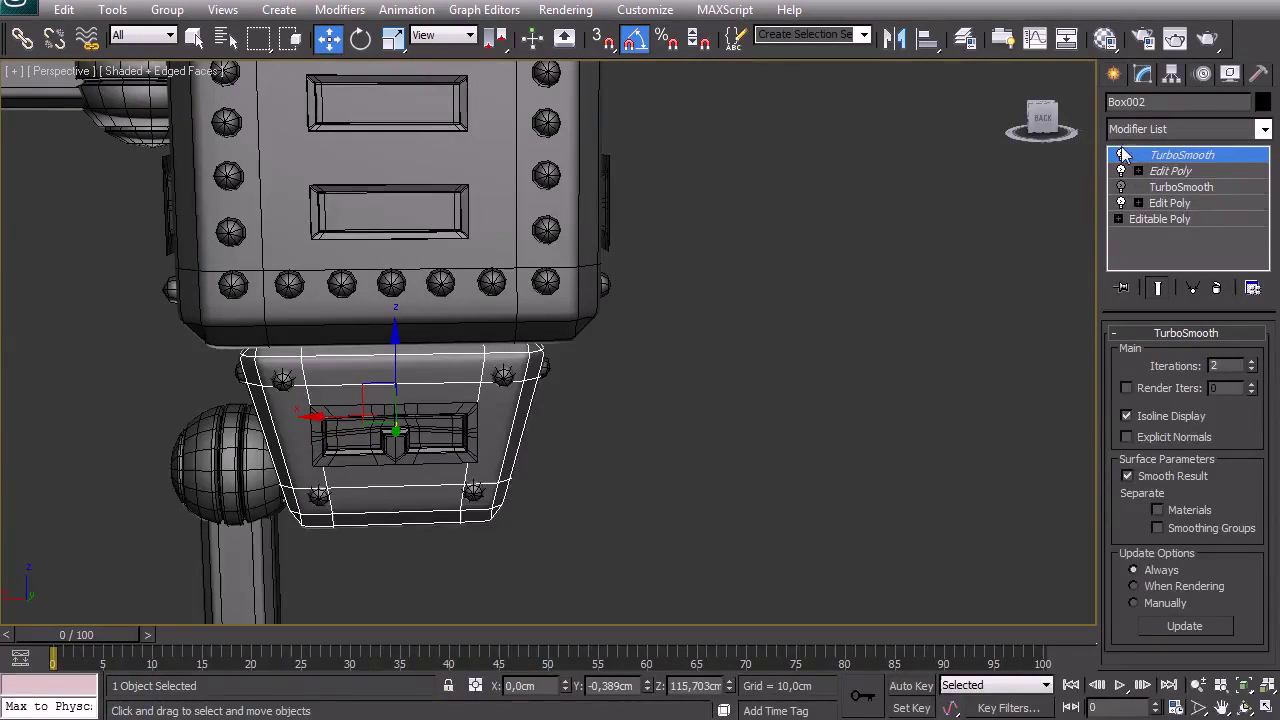
{"action": "left_click", "coordinate": [1121, 156]}
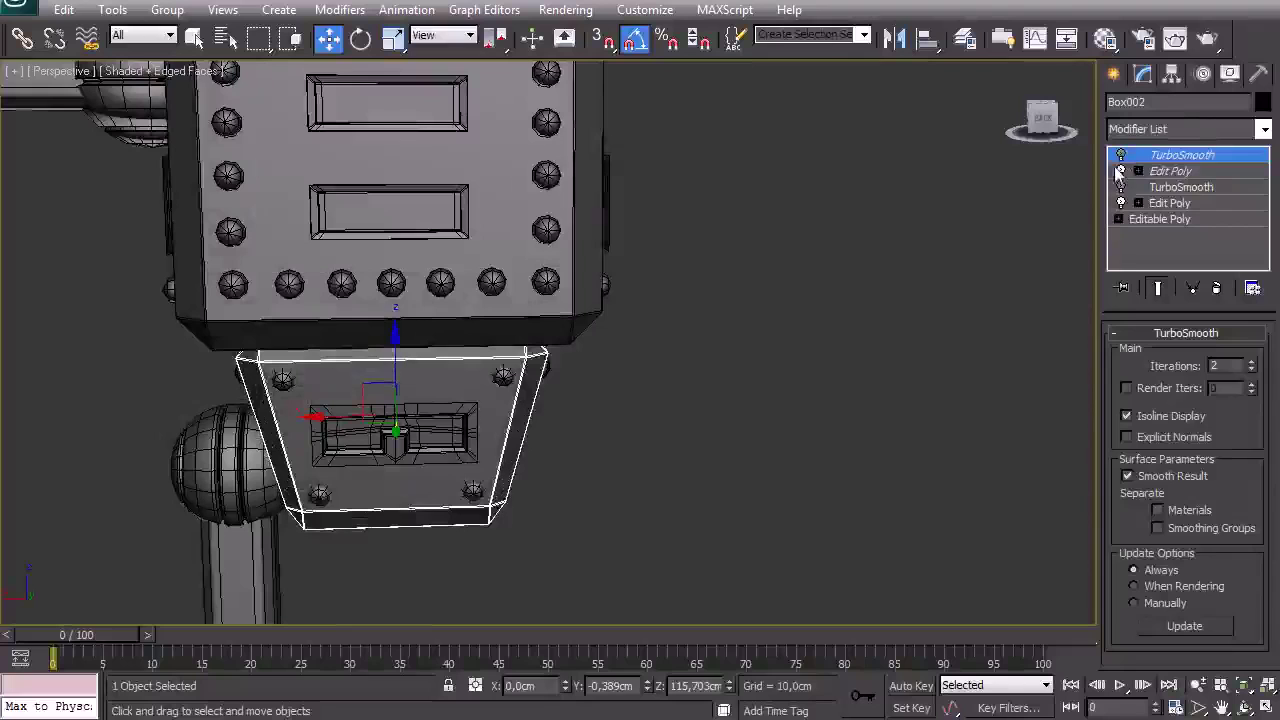
{"action": "left_click", "coordinate": [544, 463]}
Turn off TurboSmooth on the hip joint and the thigh.
{"action": "left_click", "coordinate": [204, 471]}
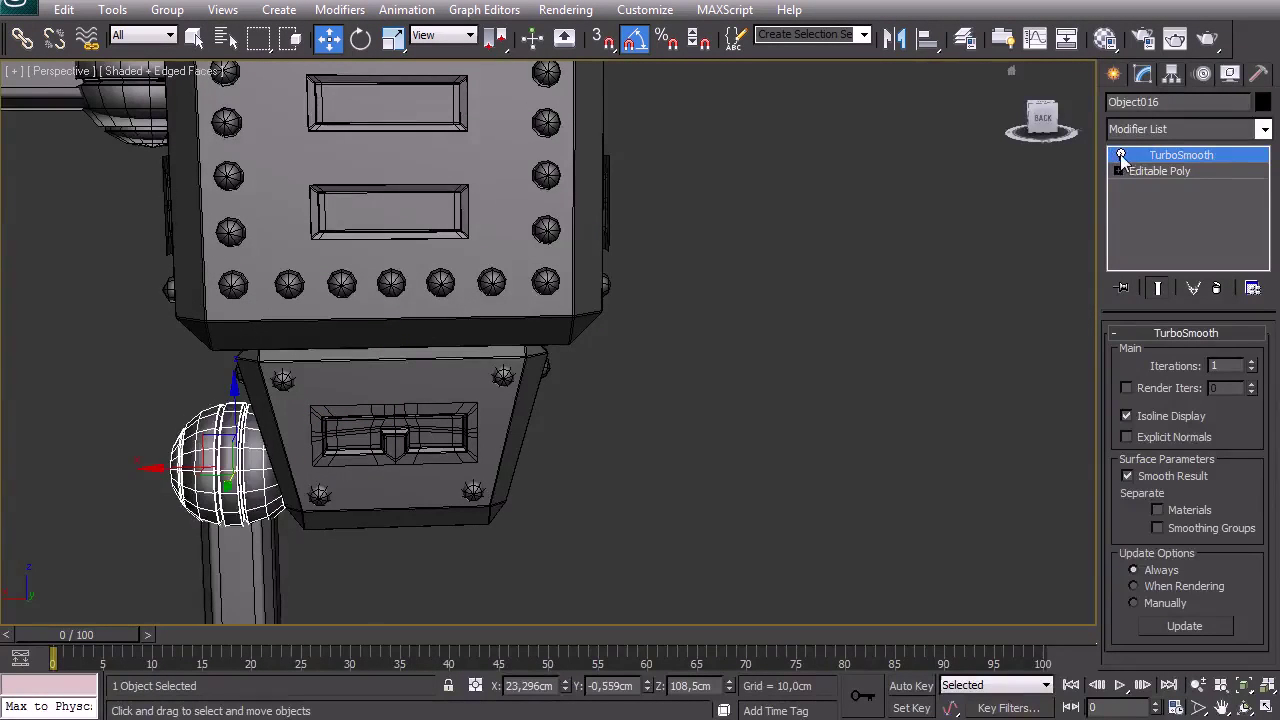
{"action": "left_click", "coordinate": [242, 550]}
{"action": "key", "text": "z"}
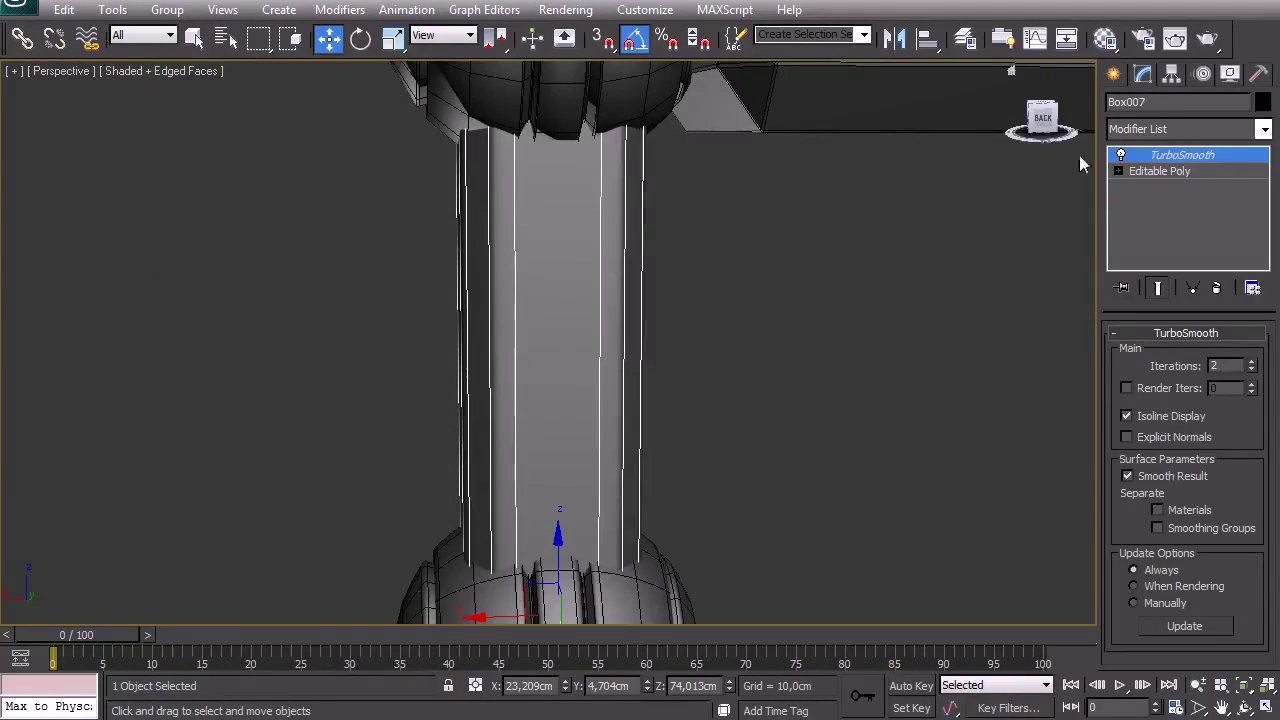
{"action": "left_click", "coordinate": [1122, 156]}
Turn off TurboSmooth on the knee joint and the lower leg.
{"action": "middle_click_drag", "start_coordinate": [590, 541], "coordinate": [571, 400]}
{"action": "scroll", "coordinate": [571, 400], "scroll_direction": "down", "scroll_amount": 3}
{"action": "left_click", "coordinate": [572, 402]}
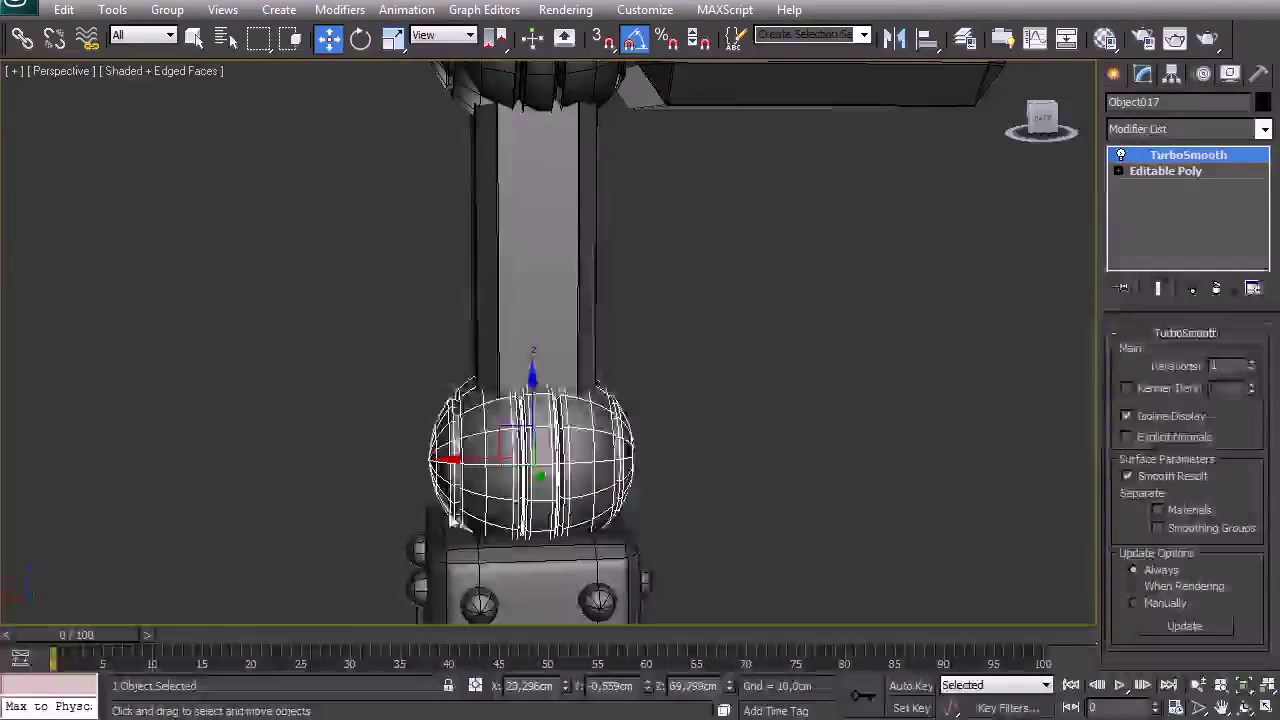
{"action": "left_click", "coordinate": [1121, 155]}
{"action": "left_click", "coordinate": [609, 595]}
{"action": "left_click", "coordinate": [1121, 155]}
{"action": "left_click", "coordinate": [521, 576]}
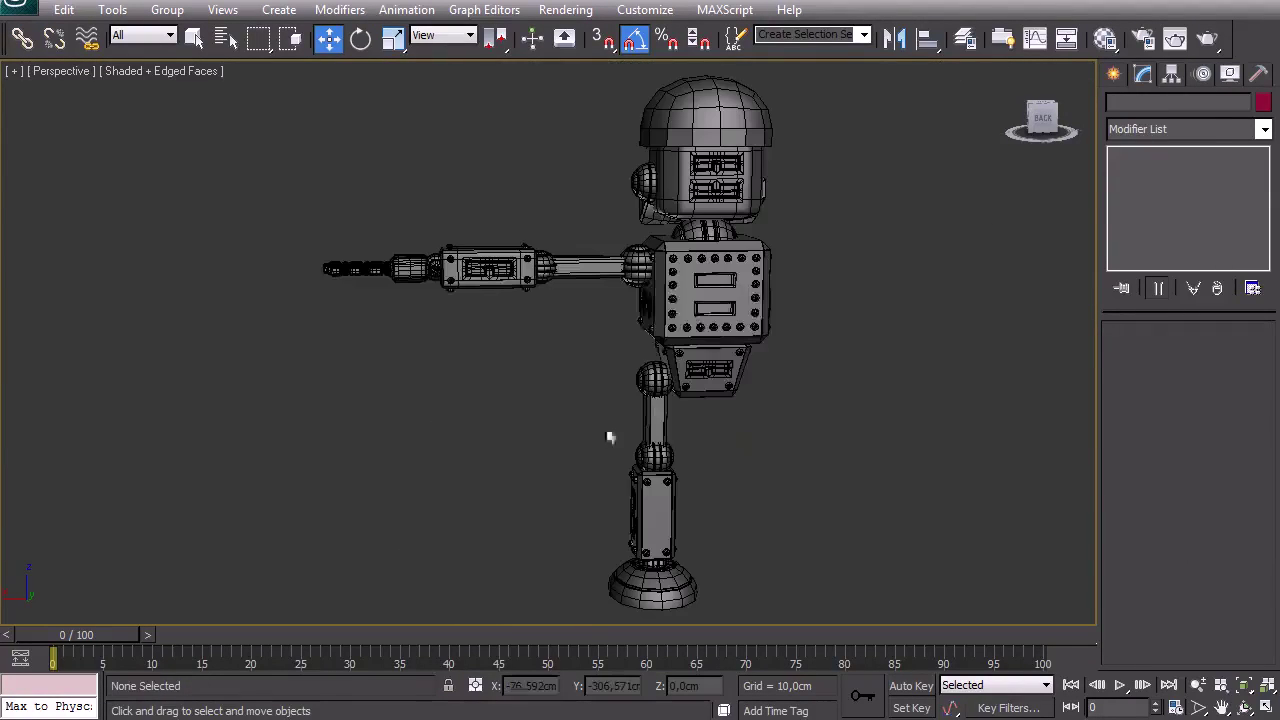
Select the vent detail at the back of the head to check its TurboSmooth modifier.
{"action": "key", "text": "ctrl+r"}
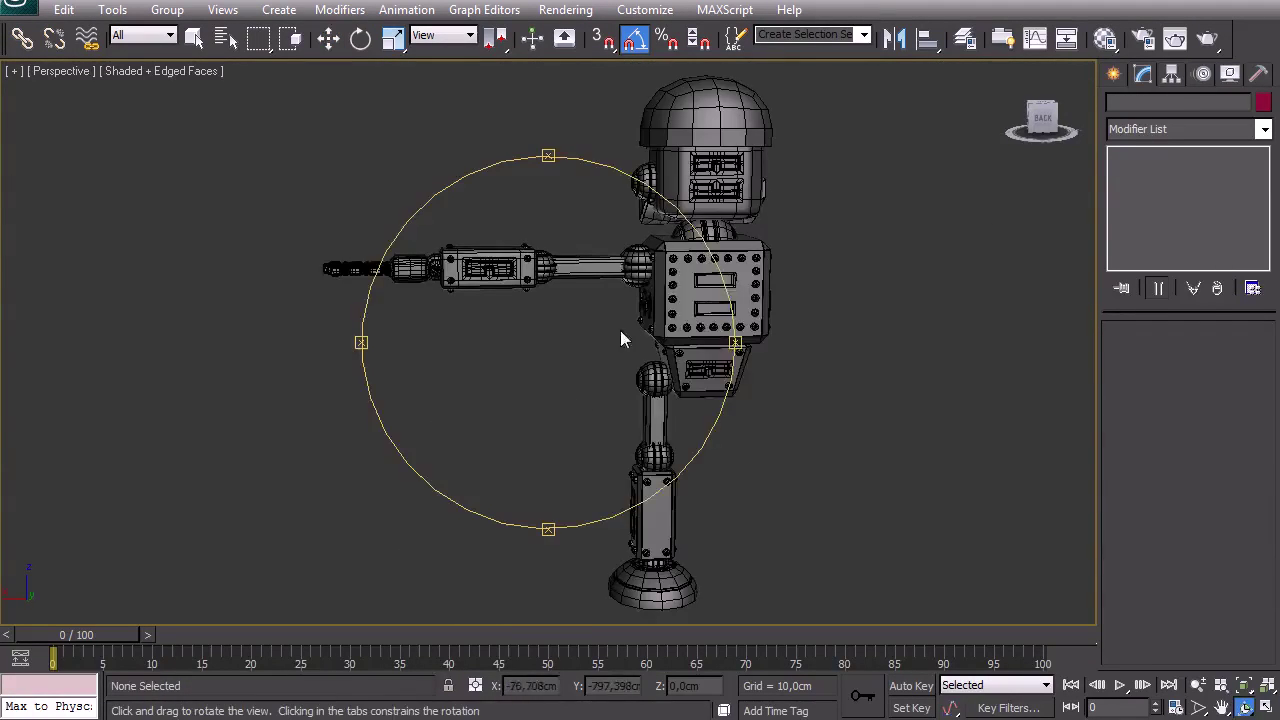
{"action": "left_click_drag", "start_coordinate": [574, 402], "coordinate": [708, 412]}
{"action": "scroll", "coordinate": [388, 522], "scroll_direction": "up", "scroll_amount": 5}
{"action": "key", "text": "w"}
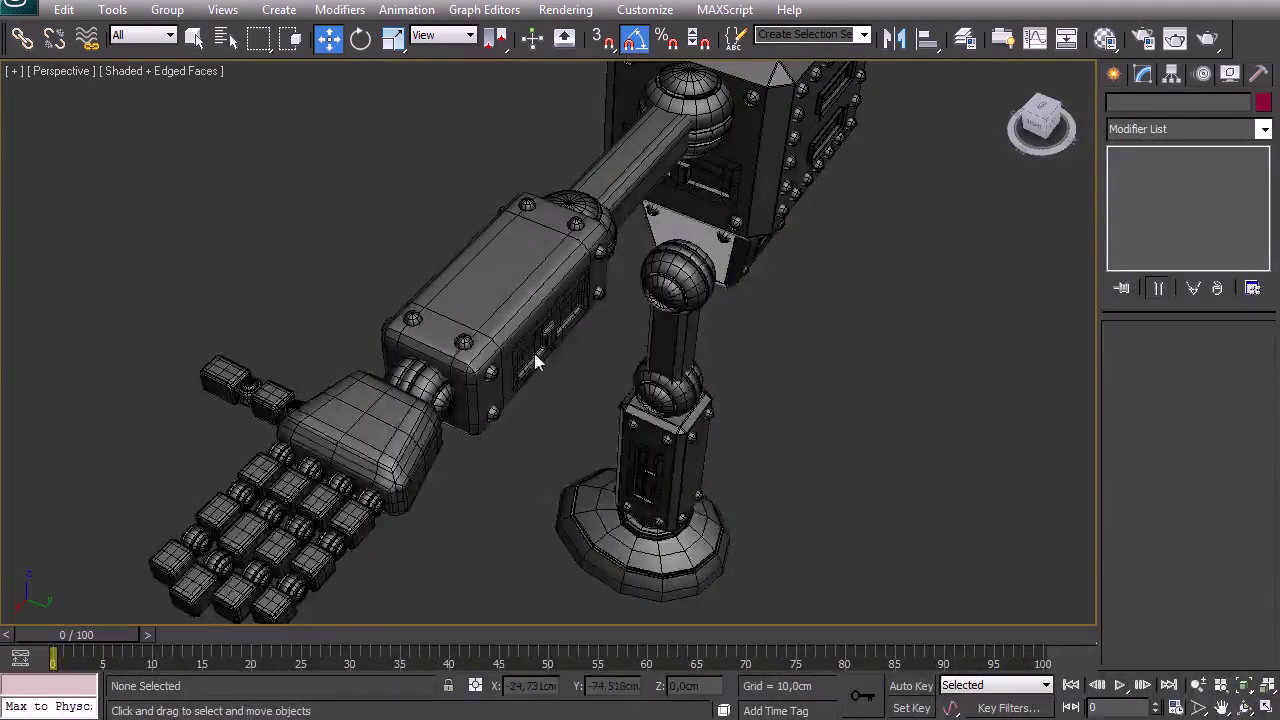
{"action": "scroll", "coordinate": [547, 400], "scroll_direction": "up", "scroll_amount": 5}
{"action": "left_click", "coordinate": [573, 245]}
{"action": "left_click", "coordinate": [690, 190]}
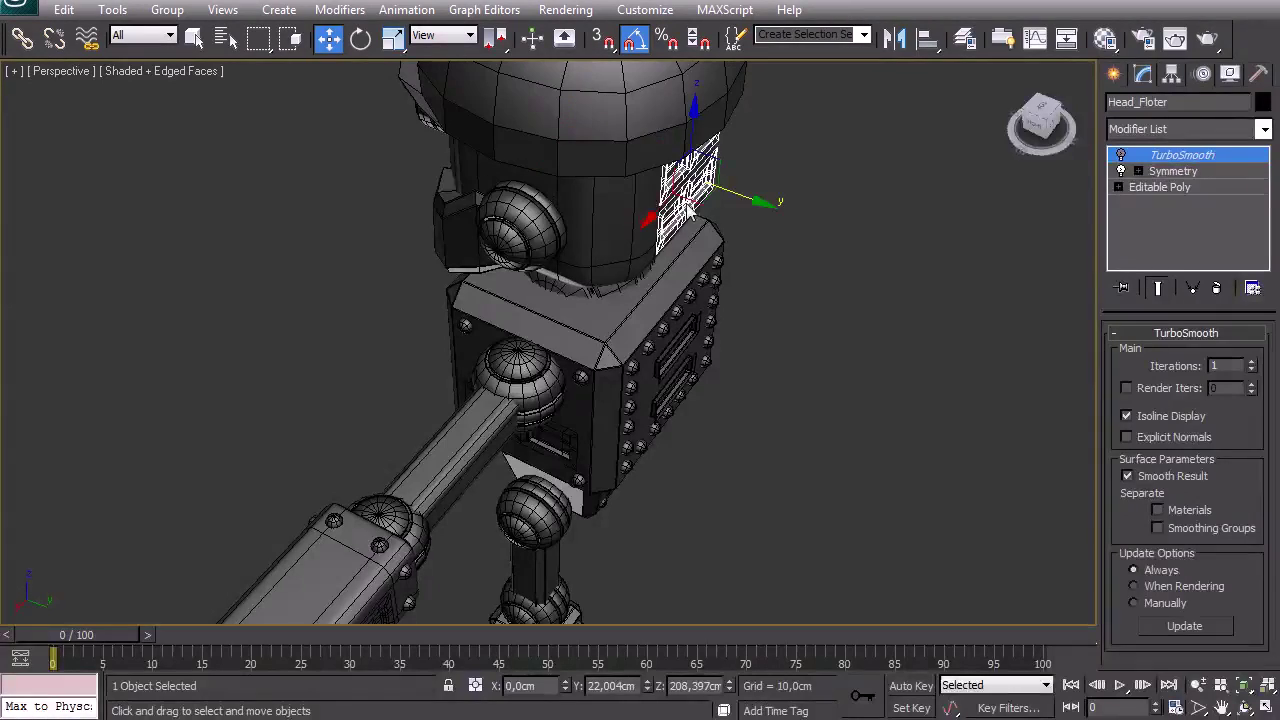
Inspect the robot's front with edge display off and on, and clear the selection.
{"action": "key", "text": "ctrl+r"}
{"action": "key", "text": "F4"}
{"action": "left_click_drag", "start_coordinate": [518, 463], "coordinate": [883, 315]}
{"action": "middle_click_drag", "start_coordinate": [883, 306], "coordinate": [545, 208]}
{"action": "scroll", "coordinate": [545, 208], "scroll_direction": "down", "scroll_amount": 4}
{"action": "key", "text": "w"}
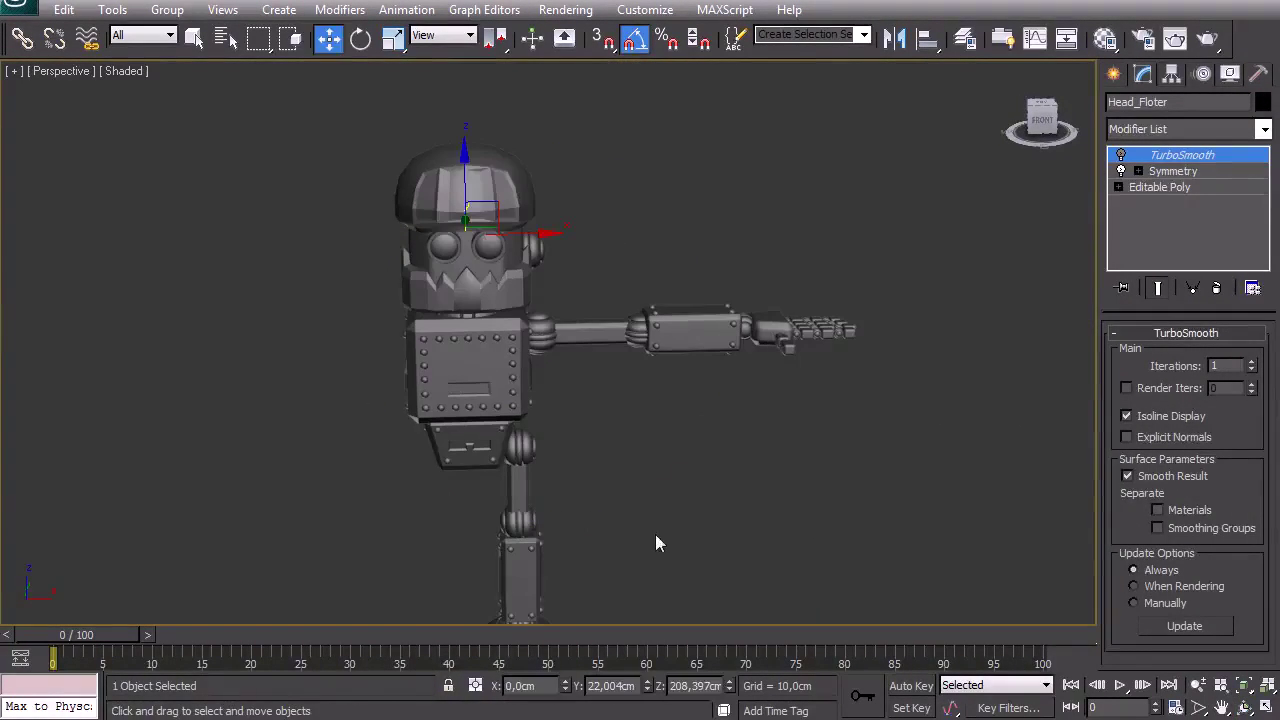
{"action": "left_click", "coordinate": [744, 510]}
{"action": "key", "text": "F4"}
{"action": "left_click", "coordinate": [761, 330]}
{"action": "left_click", "coordinate": [726, 161]}
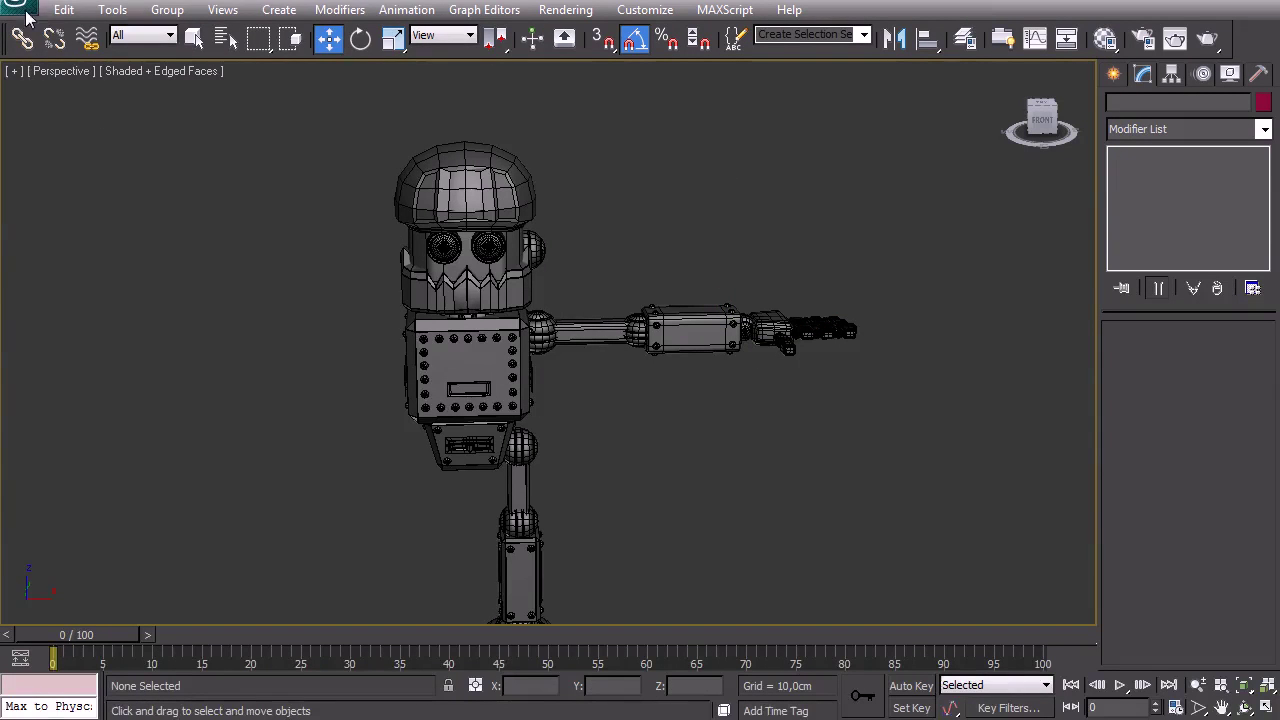
Save the scene as a new incremented version of Robot_004.max.
{"action": "left_click", "coordinate": [20, 12]}
{"action": "left_click", "coordinate": [45, 214]}
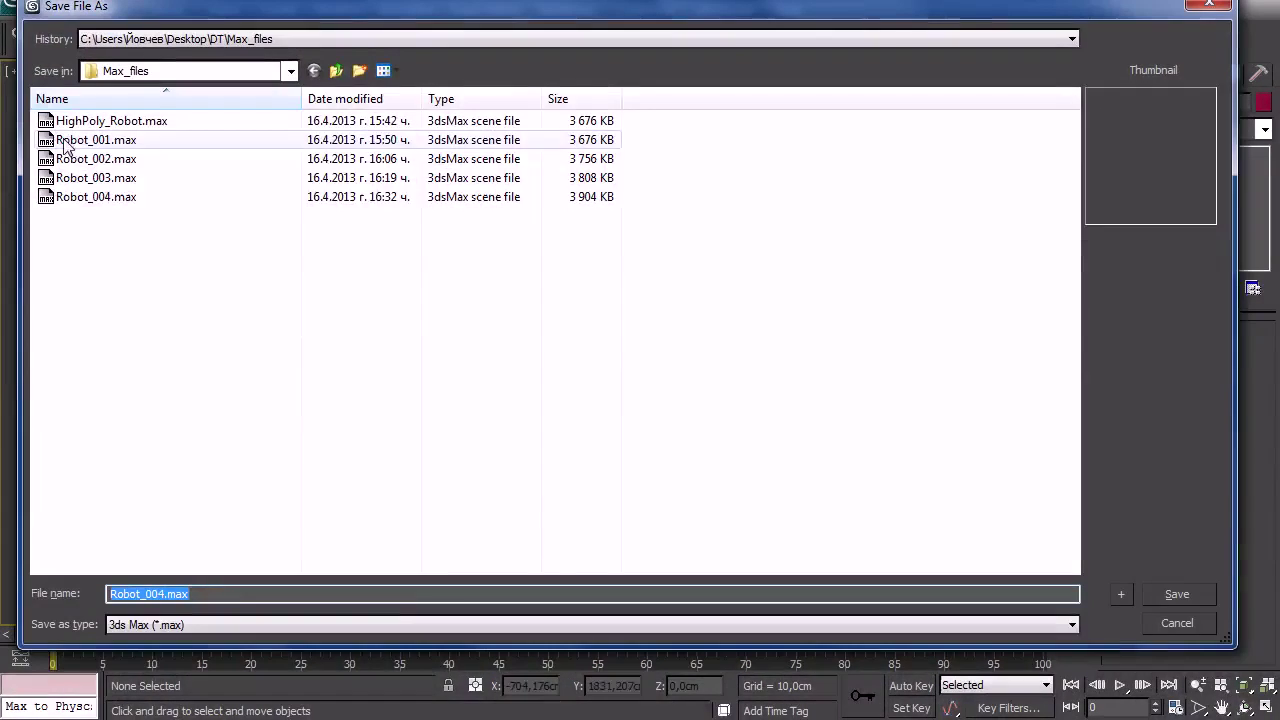
{"action": "left_click", "coordinate": [1122, 594]}
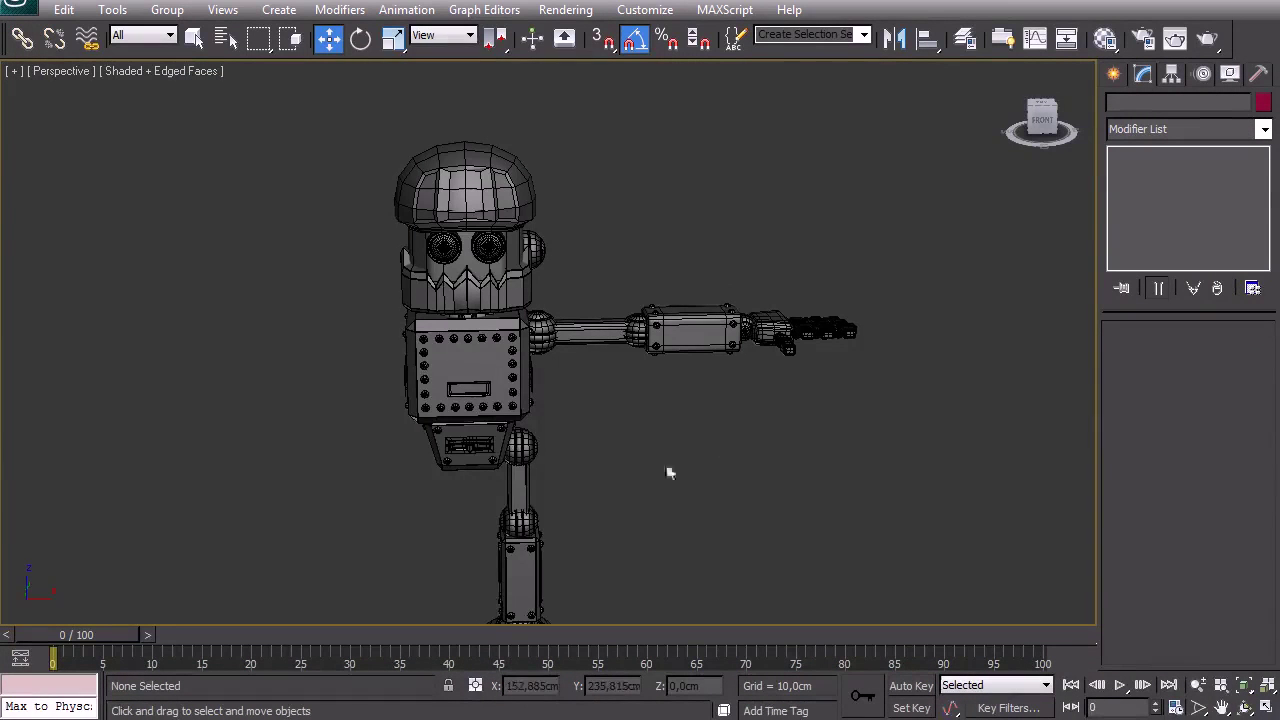
Look over the whole robot and review the object names in the scene selection list.
{"action": "middle_click_drag", "start_coordinate": [834, 497], "coordinate": [754, 429]}
{"action": "key", "text": "ctrl+r"}
{"action": "mouse_move", "coordinate": [493, 363]}
{"action": "left_mouse_down"}
{"action": "mouse_move", "coordinate": [656, 361]}
{"action": "mouse_move", "coordinate": [545, 357]}
{"action": "left_mouse_up"}
{"action": "key", "text": "F4"}
{"action": "right_click", "coordinate": [545, 357]}
{"action": "key", "text": "F4"}
{"action": "key", "text": "h"}
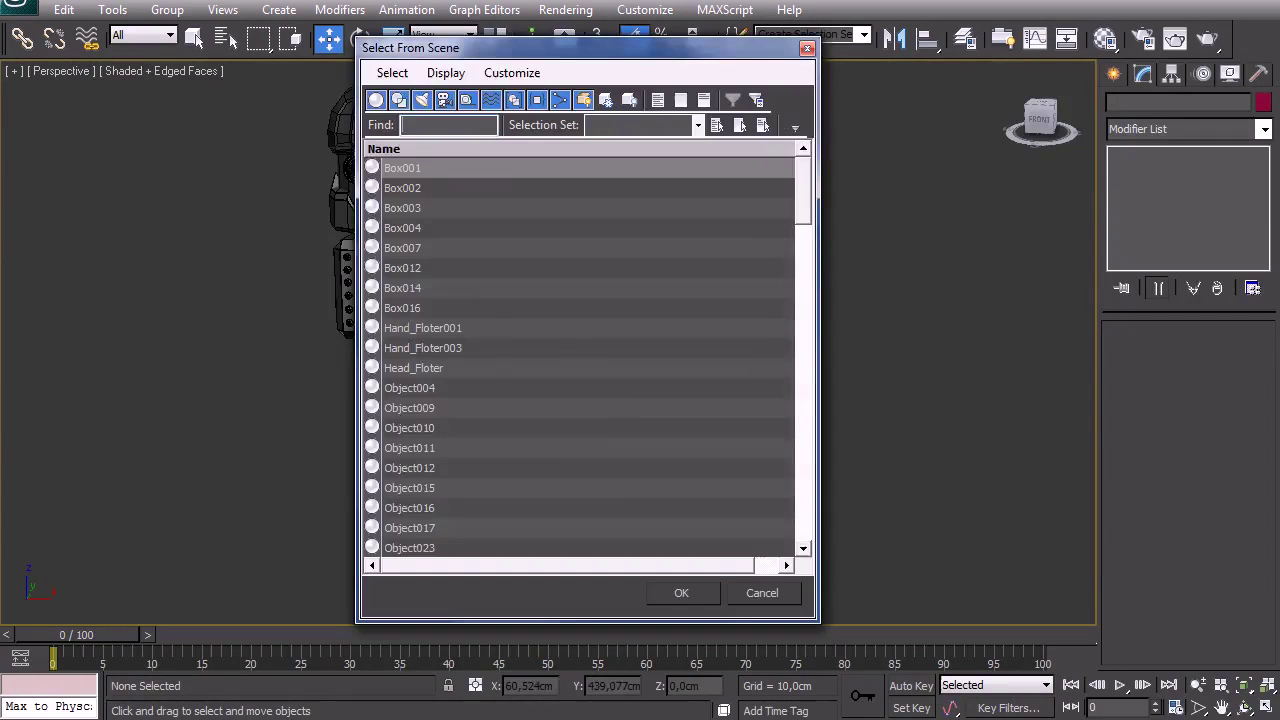
{"action": "mouse_move", "coordinate": [806, 195]}
{"action": "left_mouse_down"}
{"action": "mouse_move", "coordinate": [808, 540]}
{"action": "mouse_move", "coordinate": [810, 188]}
{"action": "left_mouse_up"}
{"action": "left_click", "coordinate": [761, 593]}
Turn off TurboSmooth on the forearm box and deselect it.
{"action": "left_click", "coordinate": [615, 270]}
{"action": "key", "text": "z"}
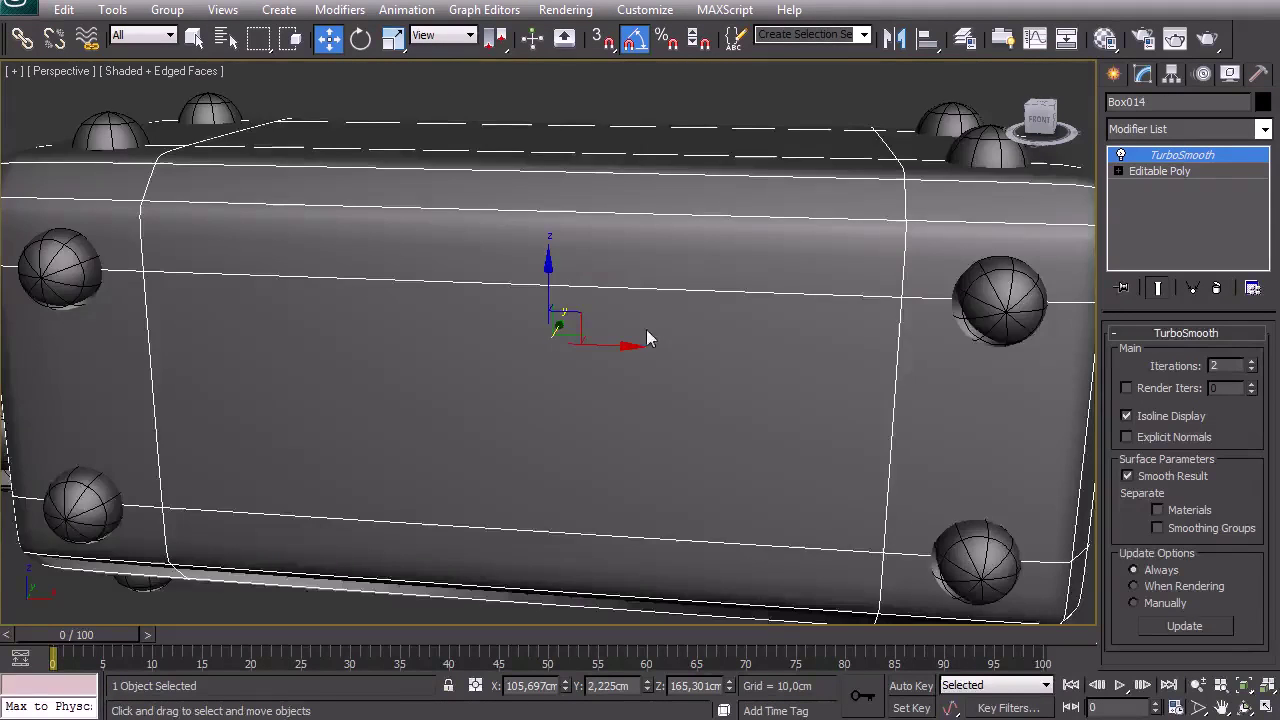
{"action": "scroll", "coordinate": [720, 323], "scroll_direction": "down", "scroll_amount": 2}
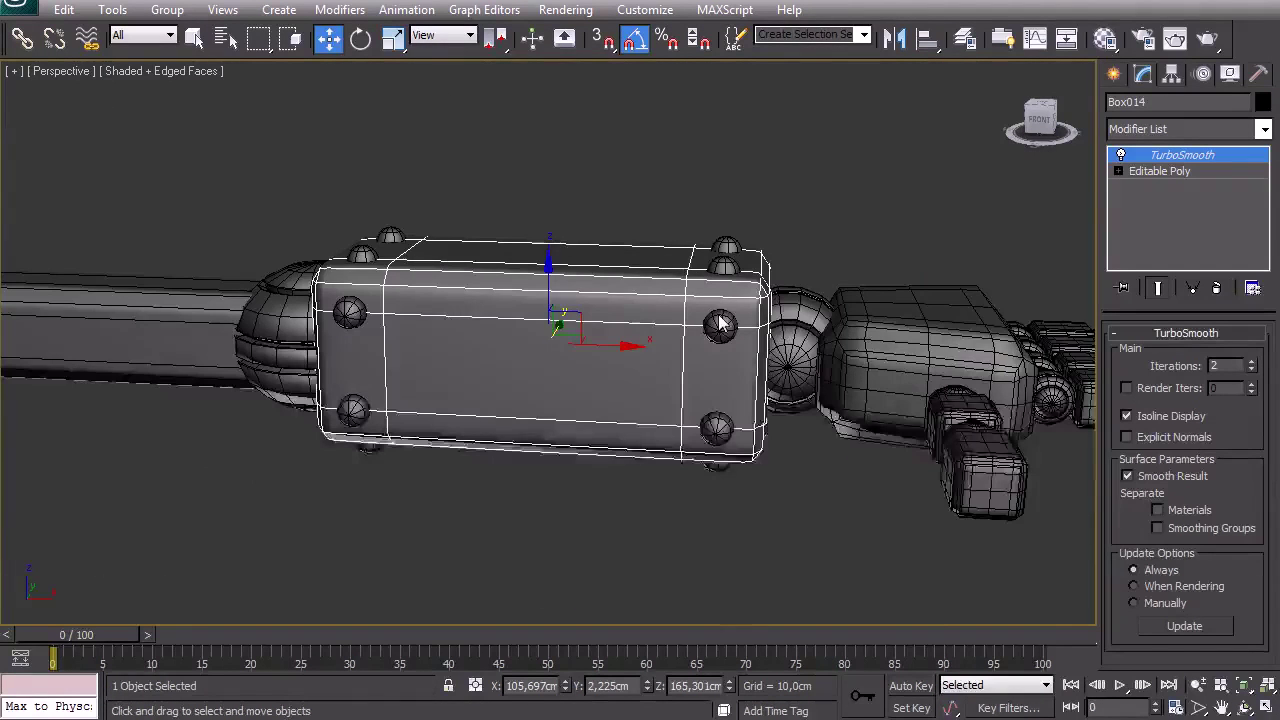
{"action": "left_click", "coordinate": [1120, 155]}
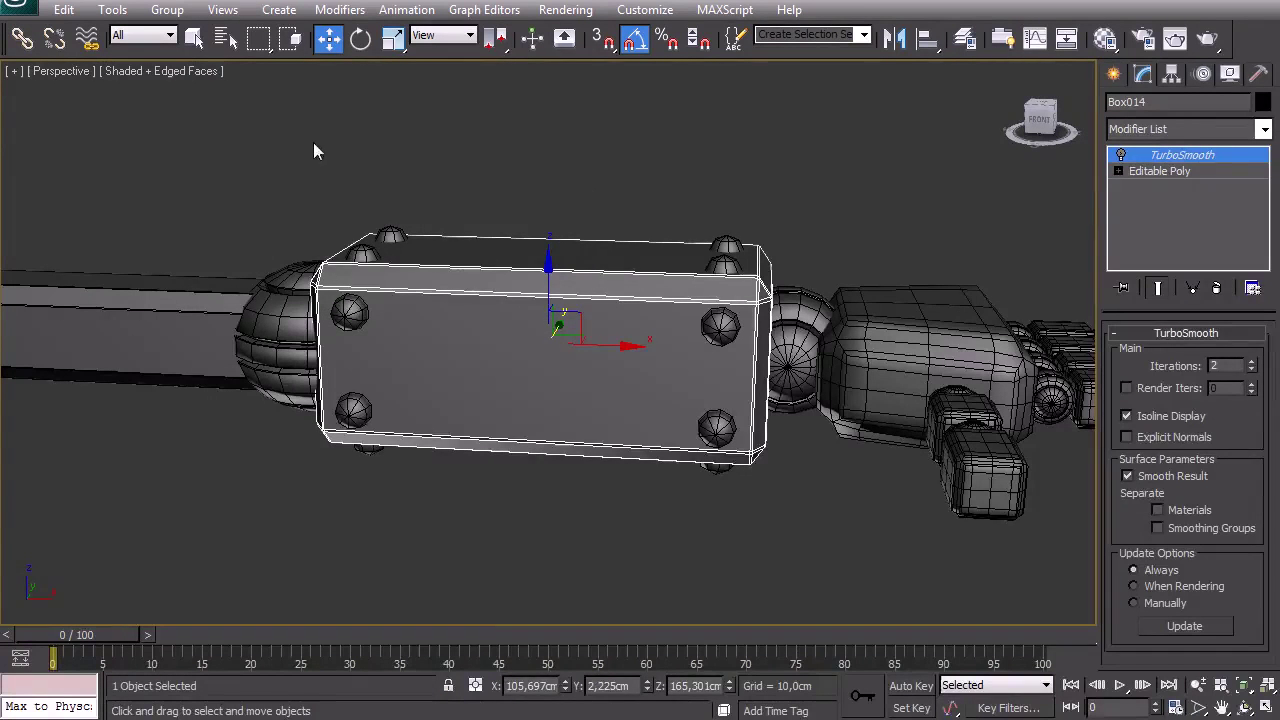
{"action": "left_click", "coordinate": [432, 157]}
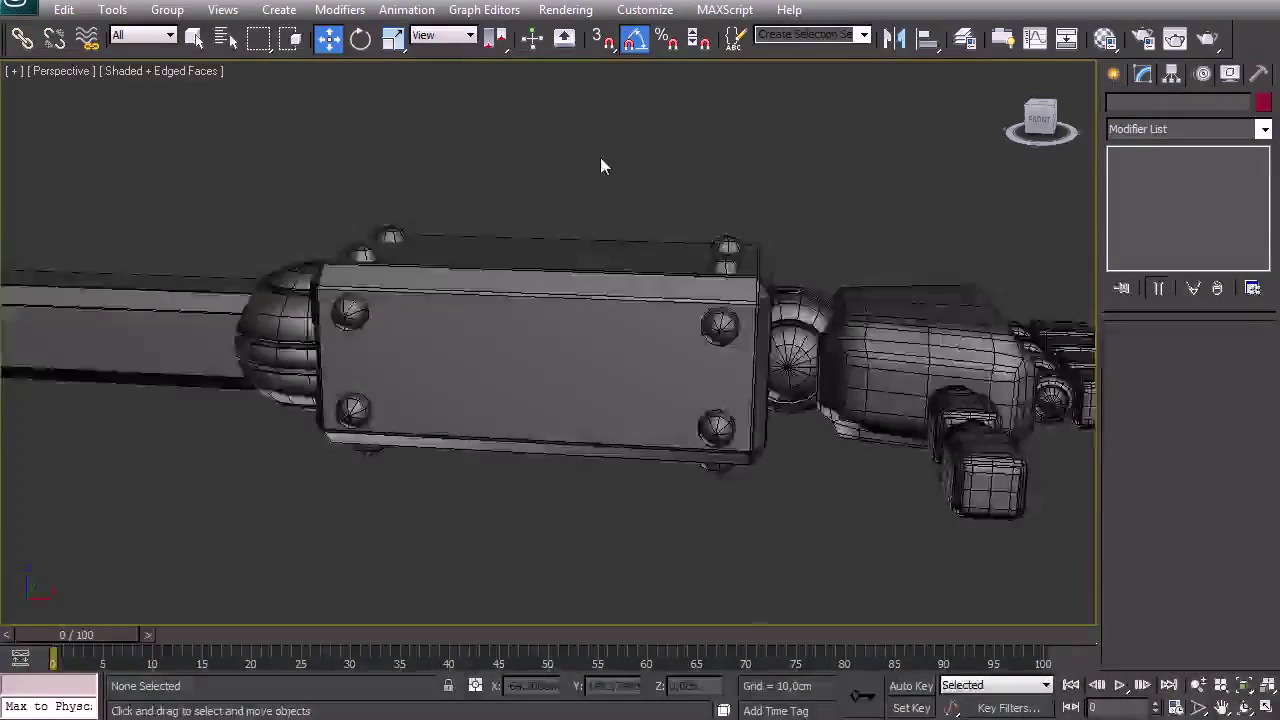
Rename the forearm box as F_arm.
{"action": "key", "text": "z"}
{"action": "key", "text": "ctrl+r"}
{"action": "scroll", "coordinate": [569, 322], "scroll_direction": "up", "scroll_amount": 8}
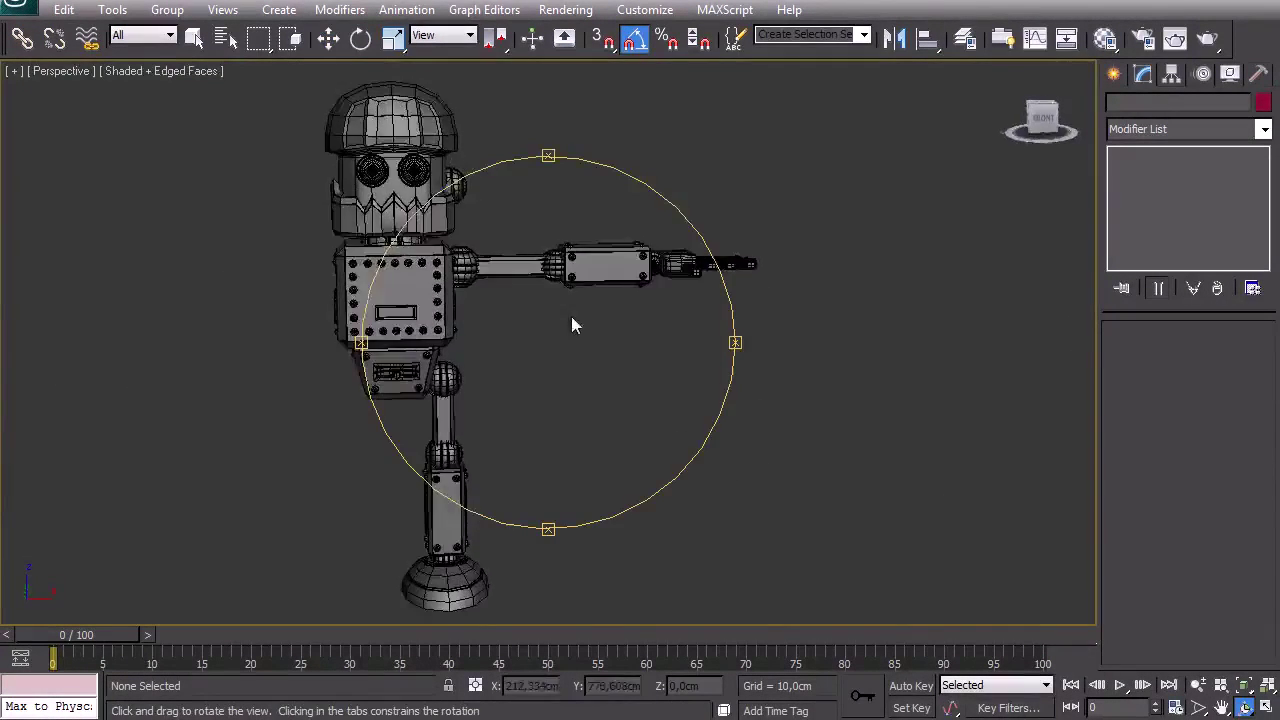
{"action": "middle_click_drag", "start_coordinate": [498, 389], "coordinate": [480, 408], "text": "alt"}
{"action": "middle_click_drag", "start_coordinate": [698, 101], "coordinate": [346, 379]}
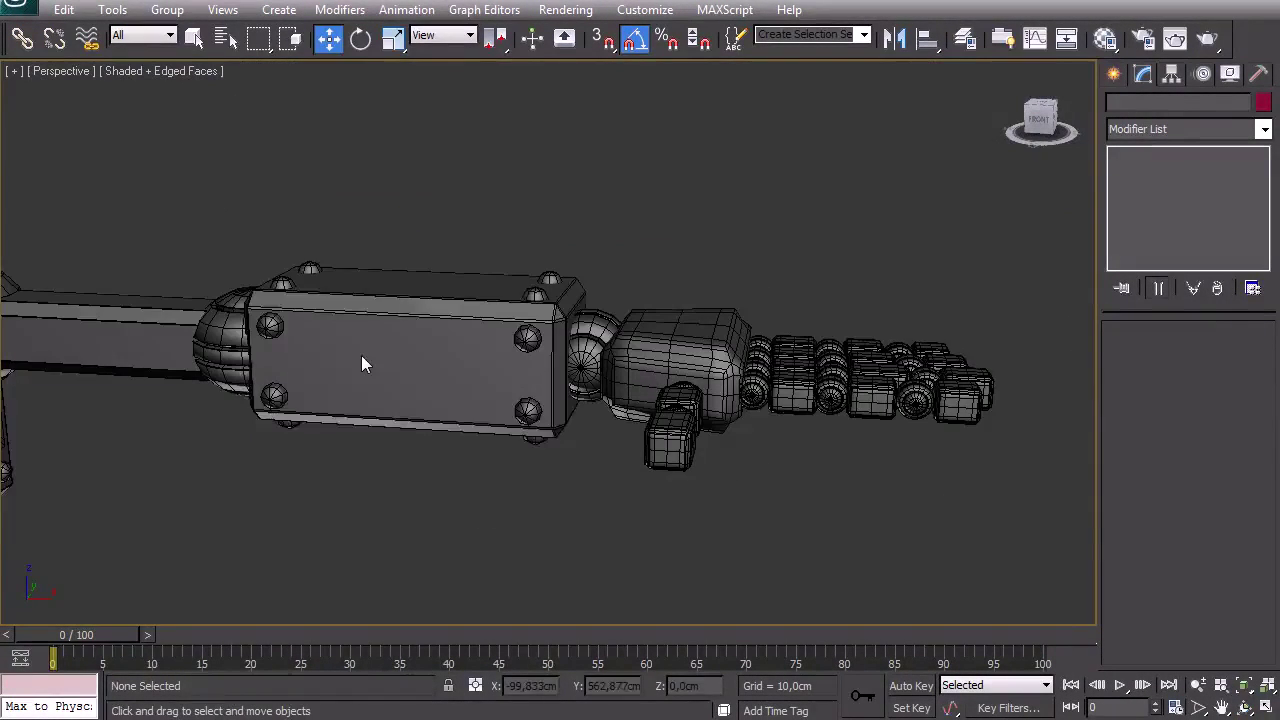
{"action": "left_click", "coordinate": [361, 356]}
{"action": "middle_click_drag", "start_coordinate": [542, 366], "coordinate": [520, 395], "text": "alt"}
{"action": "middle_click_drag", "start_coordinate": [485, 316], "coordinate": [620, 316]}
{"action": "left_click", "coordinate": [1160, 102]}
{"action": "type", "text": "Fo"}
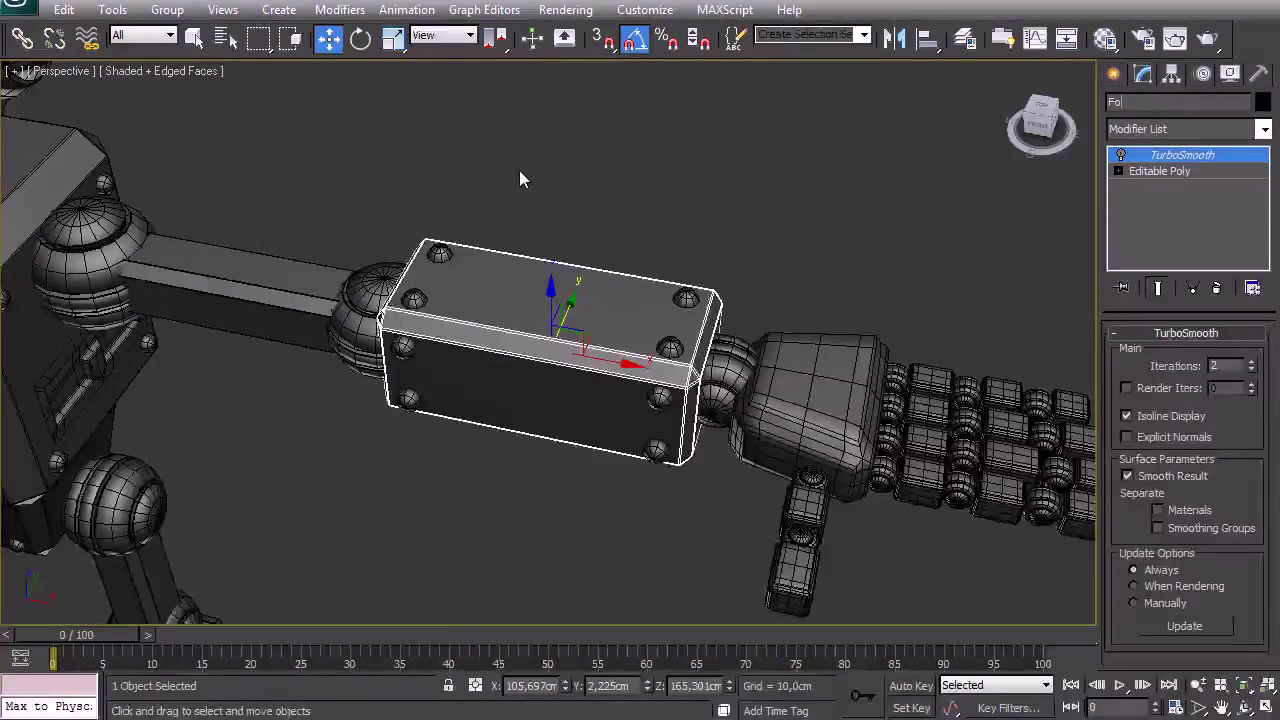
{"action": "key", "text": "BackSpace"}
{"action": "key", "text": "BackSpace"}
{"action": "type", "text": "F_arm_l"}
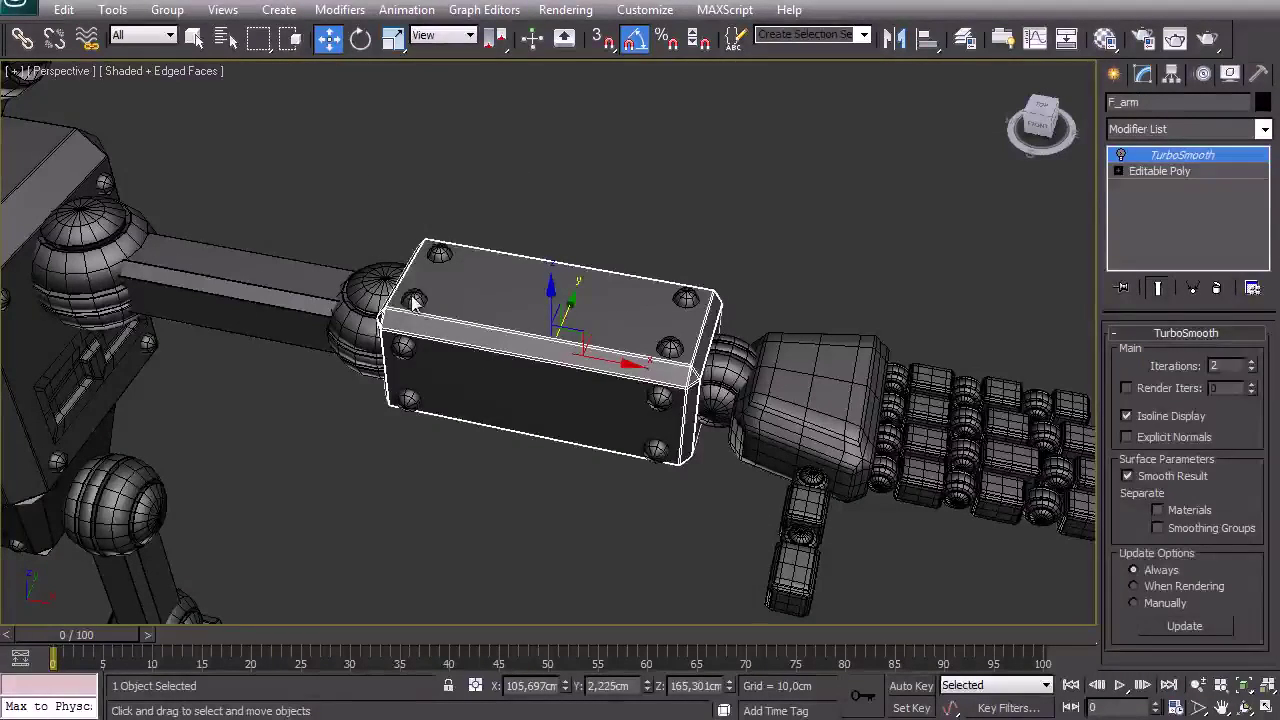
{"action": "left_click", "coordinate": [532, 160]}
Convert the forearm rivets to Editable Poly.
{"action": "left_click", "coordinate": [446, 249]}
{"action": "mouse_move", "coordinate": [614, 410]}
{"action": "middle_mouse_down", "text": "alt"}
{"action": "mouse_move", "coordinate": [260, 220]}
{"action": "mouse_move", "coordinate": [294, 347]}
{"action": "mouse_move", "coordinate": [590, 330]}
{"action": "middle_mouse_up", "text": "alt"}
{"action": "key", "text": "w"}
{"action": "right_click", "coordinate": [476, 351]}
{"action": "mouse_move", "coordinate": [600, 532]}
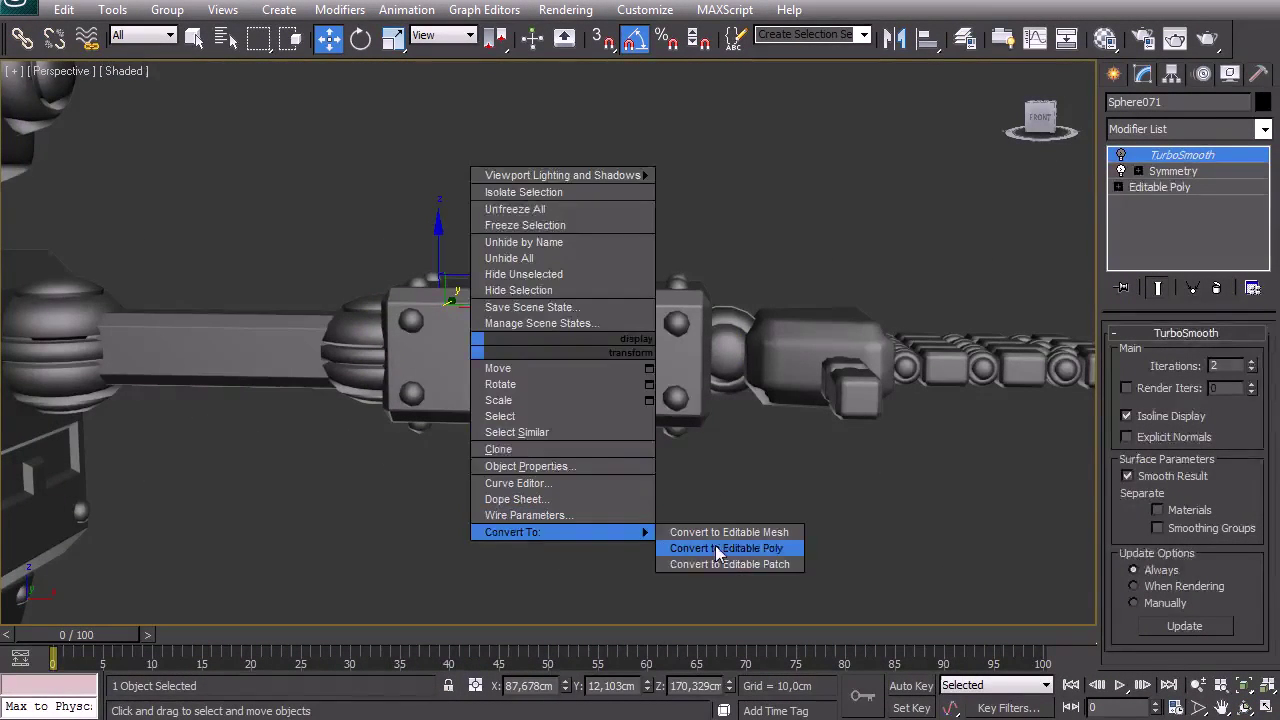
{"action": "left_click", "coordinate": [718, 550]}
{"action": "scroll", "coordinate": [648, 448], "scroll_direction": "down", "scroll_amount": 3}
{"action": "middle_click_drag", "start_coordinate": [648, 448], "coordinate": [650, 356], "text": "alt"}
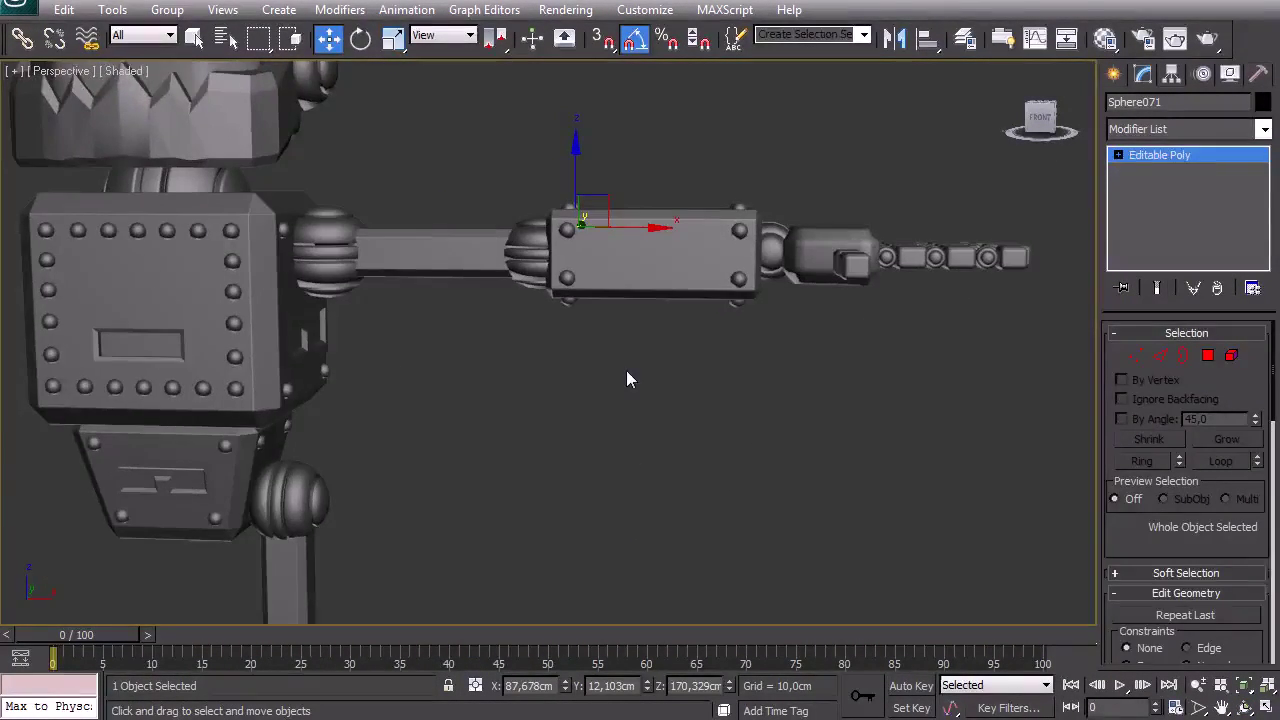
Apply a light blue material to the forearm rivets and deselect them.
{"action": "key", "text": "m"}
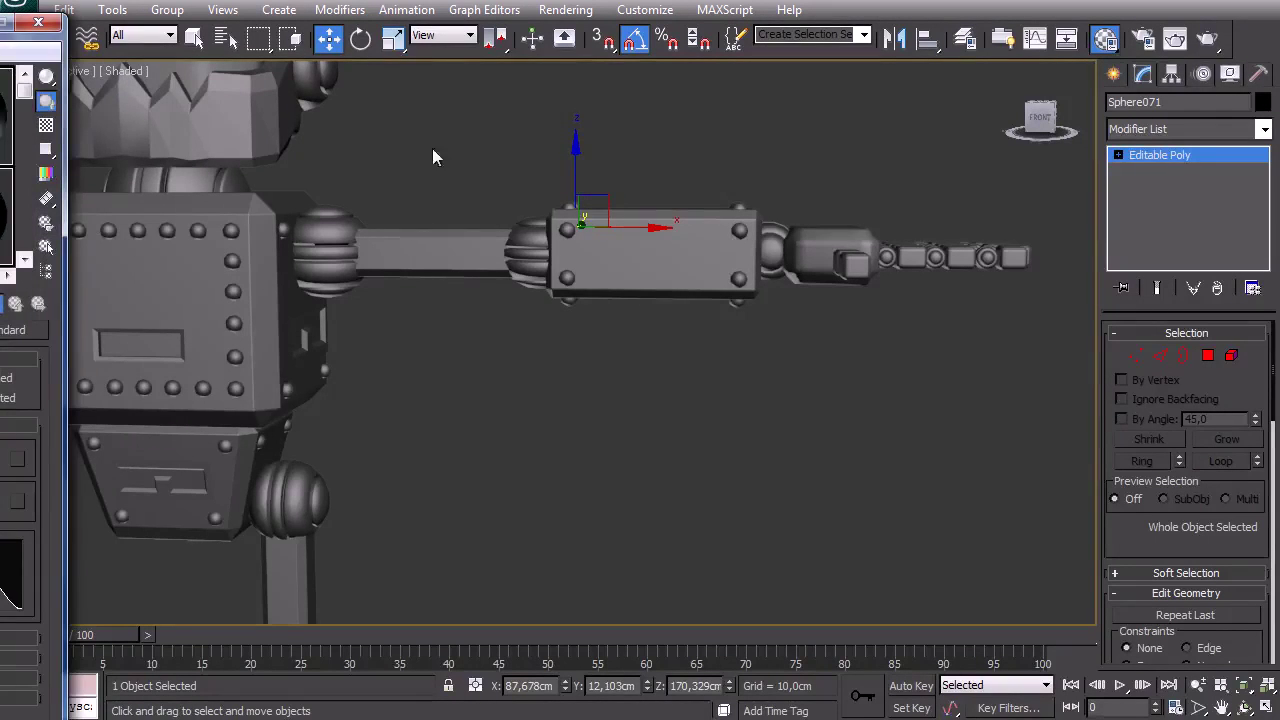
{"action": "key", "text": "ctrl+r"}
{"action": "mouse_move", "coordinate": [563, 294]}
{"action": "left_mouse_down"}
{"action": "mouse_move", "coordinate": [551, 340]}
{"action": "mouse_move", "coordinate": [563, 437]}
{"action": "mouse_move", "coordinate": [546, 414]}
{"action": "left_mouse_up"}
{"action": "key", "text": "F4"}
{"action": "key", "text": "w"}
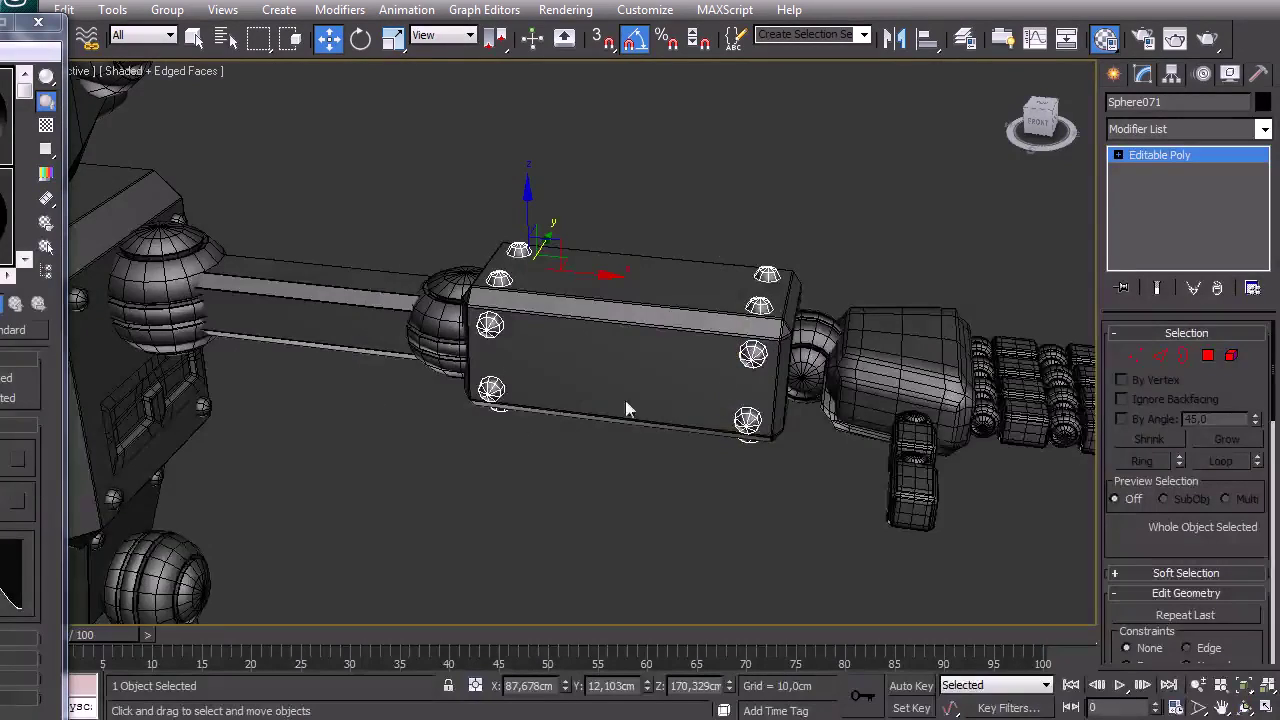
{"action": "key", "text": "F4"}
{"action": "scroll", "coordinate": [477, 365], "scroll_direction": "up", "scroll_amount": 2}
{"action": "key", "text": "F4"}
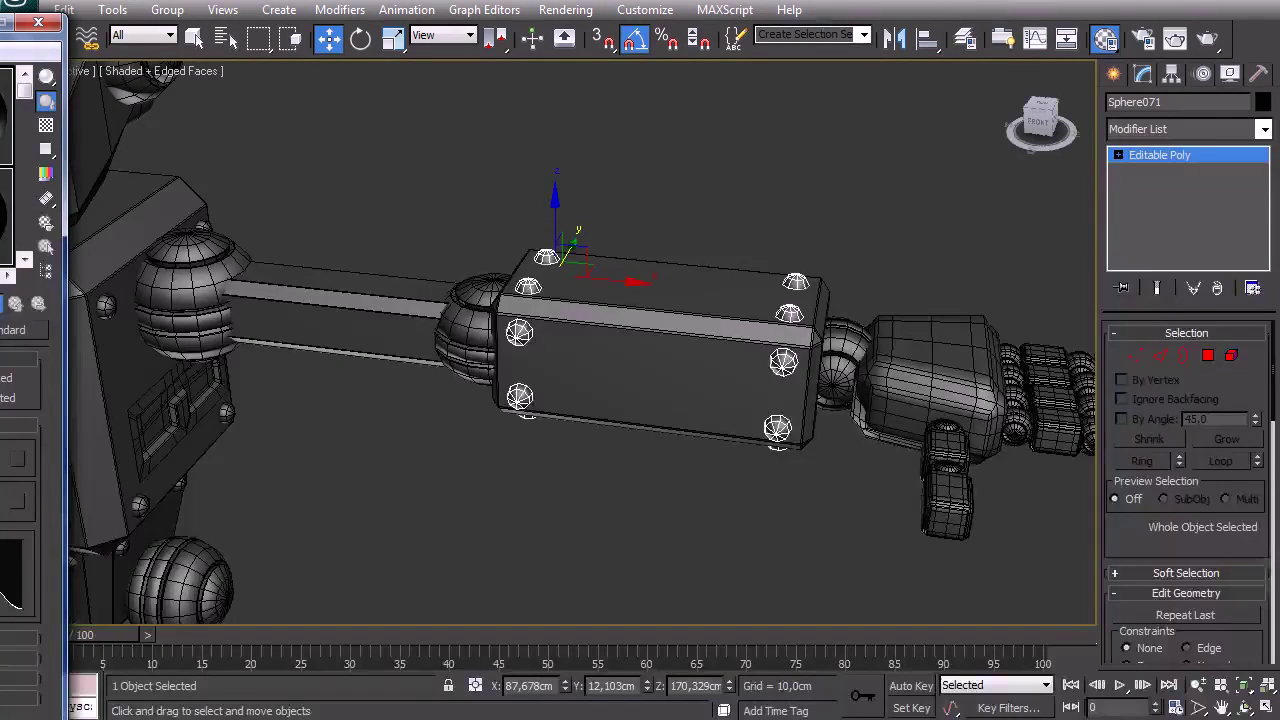
{"action": "scroll", "coordinate": [560, 510], "scroll_direction": "down", "scroll_amount": 5}
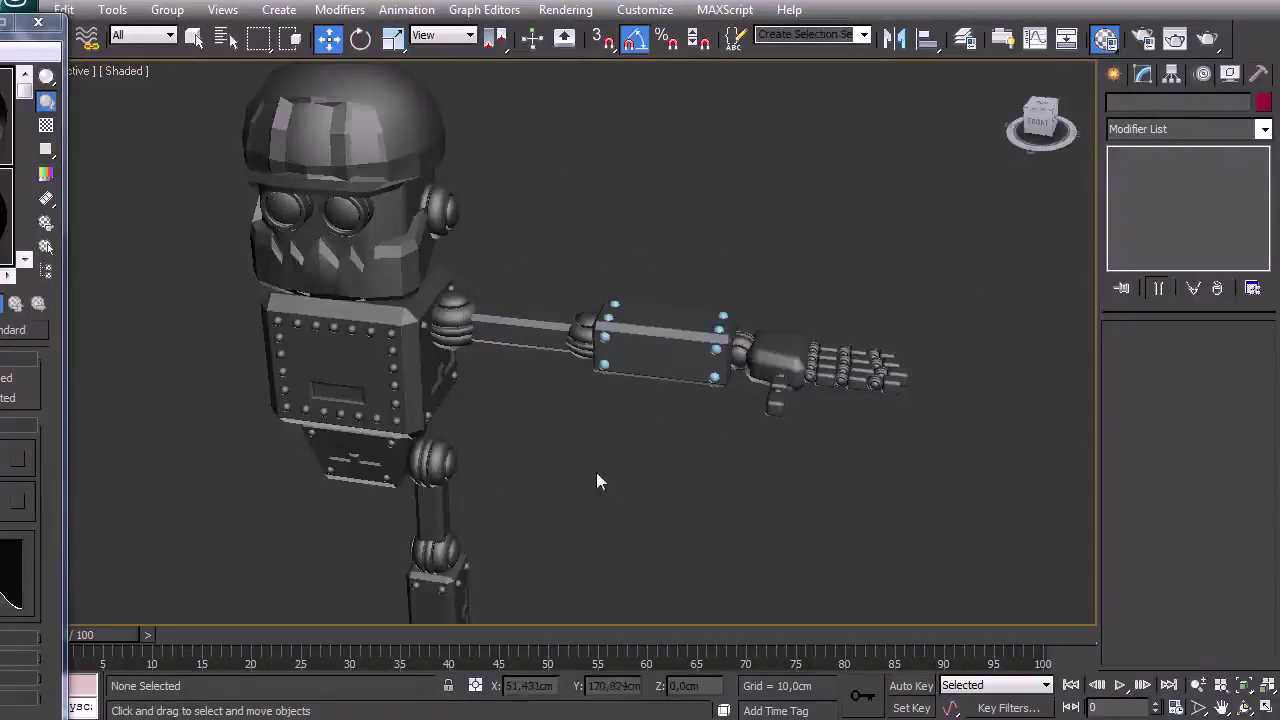
Select all torso objects together, including the rivets and inset details, in a wireframe front view.
{"action": "key", "text": "ctrl+r"}
{"action": "mouse_move", "coordinate": [510, 388]}
{"action": "left_mouse_down"}
{"action": "mouse_move", "coordinate": [530, 322]}
{"action": "mouse_move", "coordinate": [500, 368]}
{"action": "mouse_move", "coordinate": [487, 357]}
{"action": "mouse_move", "coordinate": [500, 404]}
{"action": "left_mouse_up"}
{"action": "scroll", "coordinate": [549, 378], "scroll_direction": "up", "scroll_amount": 5}
{"action": "key", "text": "F4"}
{"action": "middle_click_drag", "start_coordinate": [513, 361], "coordinate": [712, 329]}
{"action": "key", "text": "w"}
{"action": "left_click", "coordinate": [341, 222]}
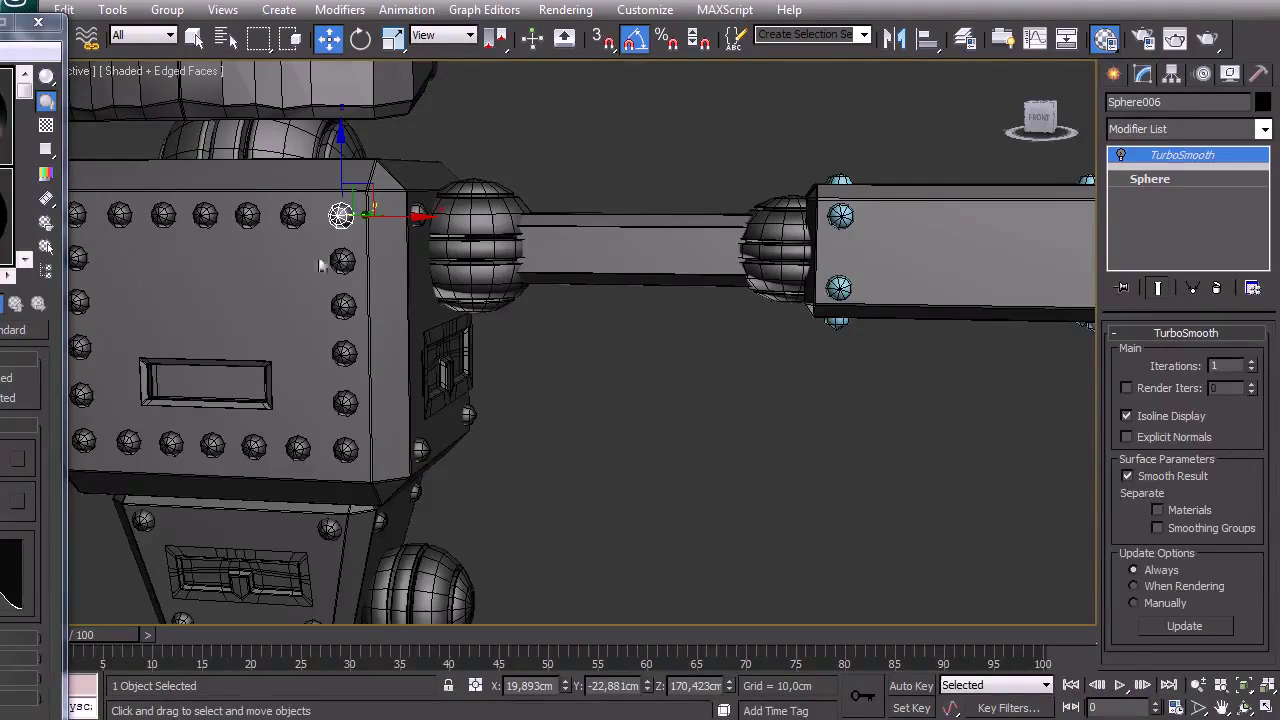
{"action": "key", "text": "z"}
{"action": "scroll", "coordinate": [523, 340], "scroll_direction": "down", "scroll_amount": 6}
{"action": "key", "text": "F3"}
{"action": "middle_click_drag", "start_coordinate": [426, 412], "coordinate": [442, 351]}
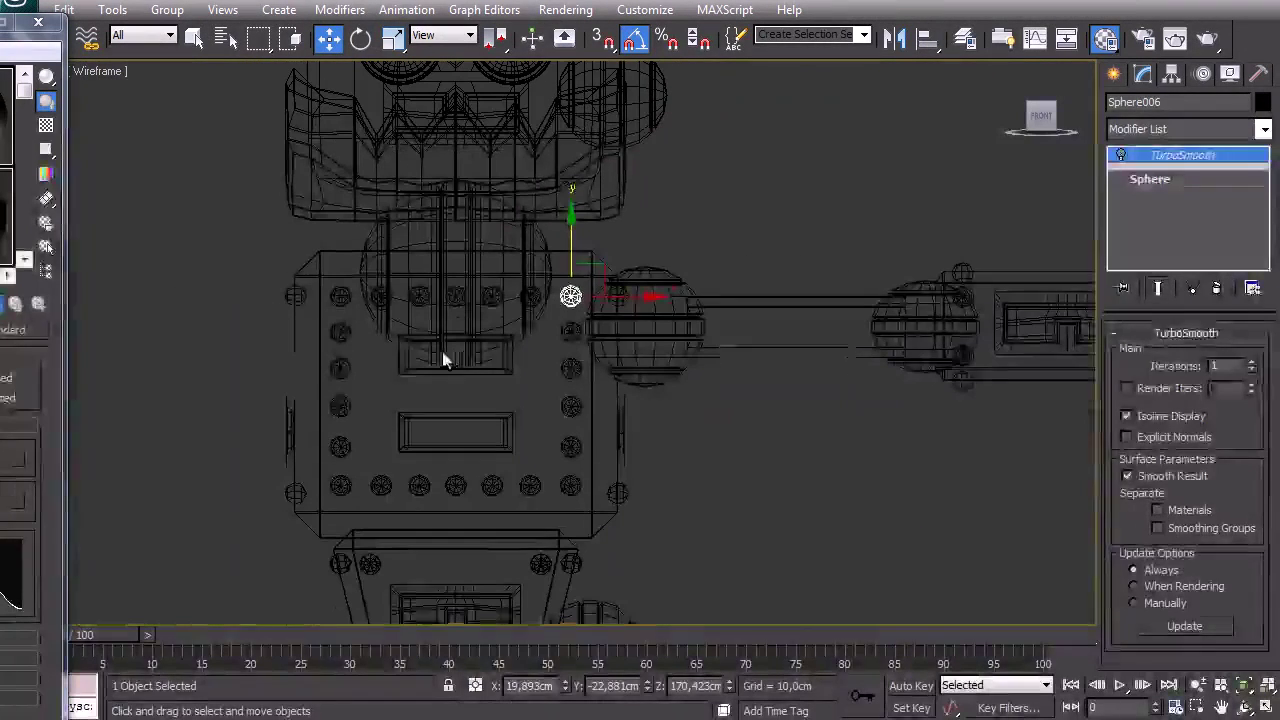
{"action": "left_click", "coordinate": [240, 298]}
{"action": "left_click_drag", "start_coordinate": [384, 349], "coordinate": [630, 514]}
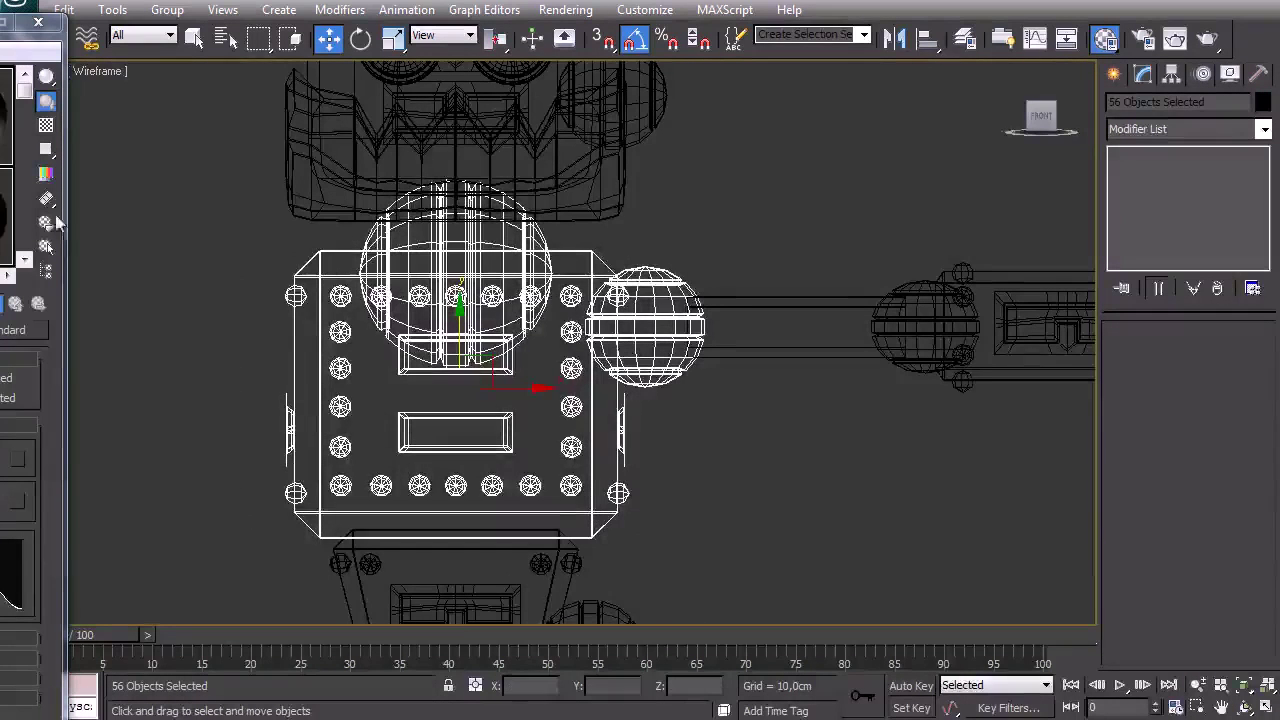
Remove the torso box, the shoulder joint and the neck joint from the selection.
{"action": "key", "text": "F3"}
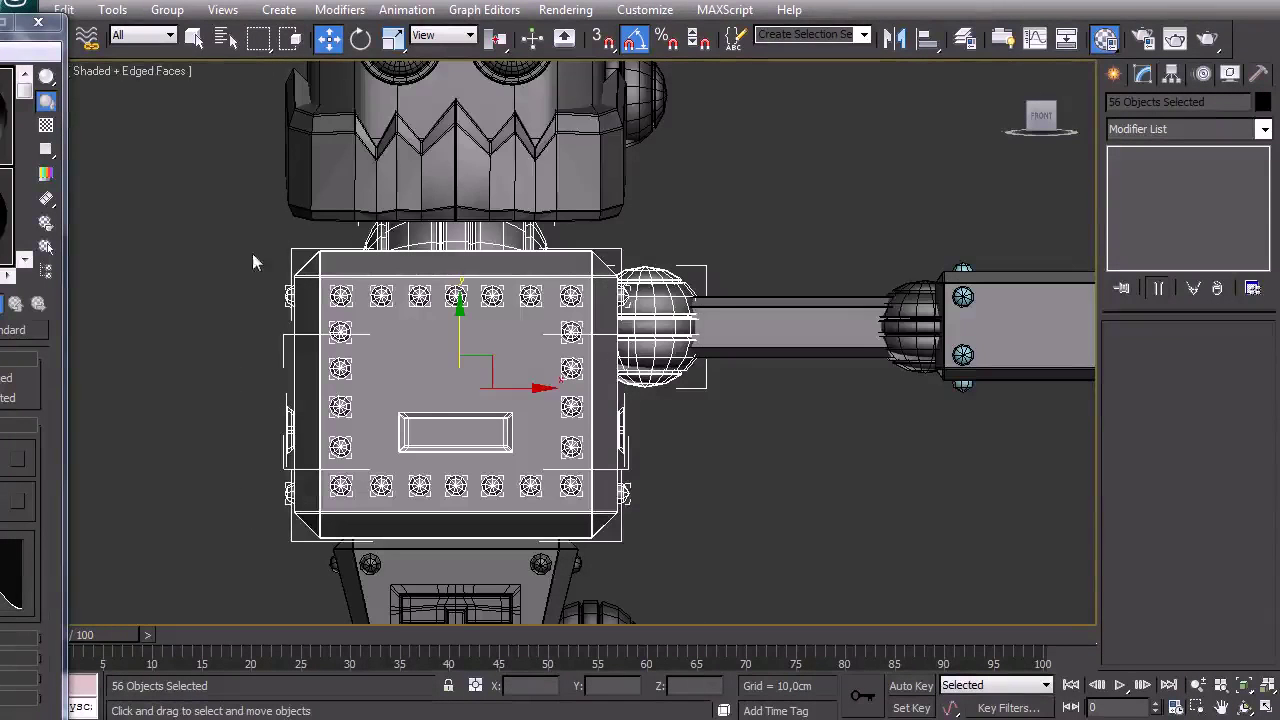
{"action": "left_click", "coordinate": [342, 258], "text": "alt"}
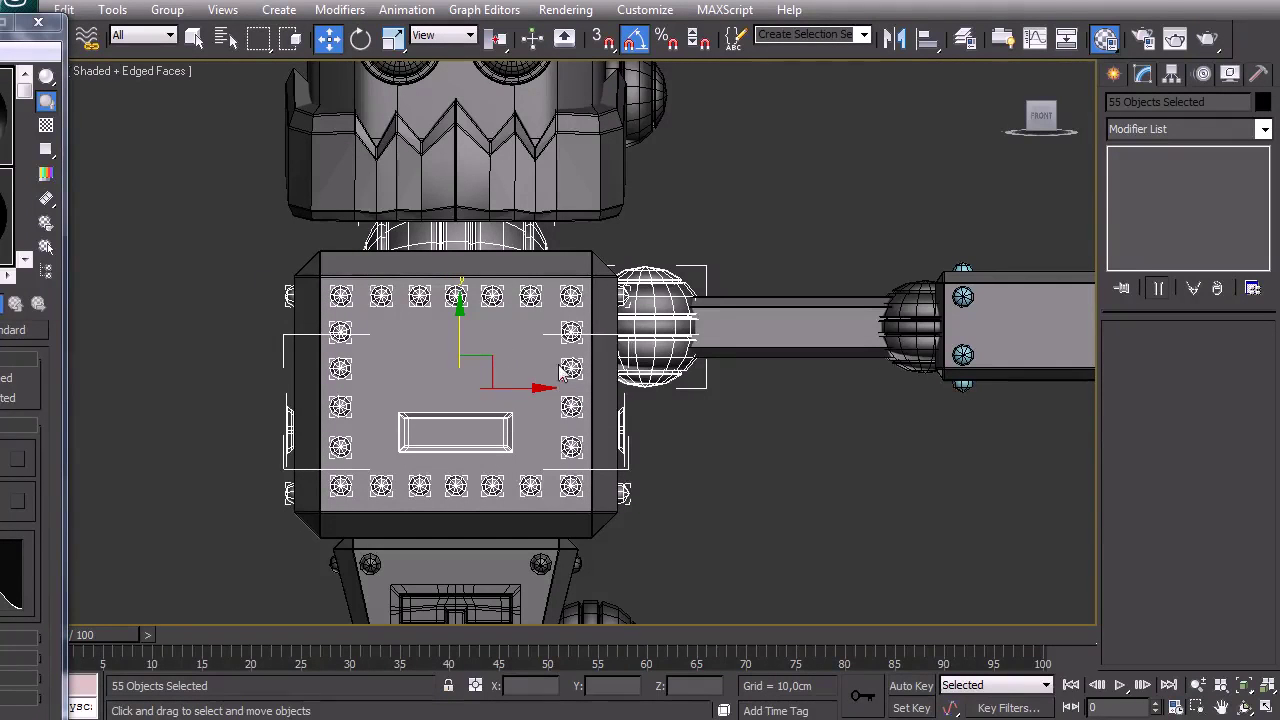
{"action": "left_click", "coordinate": [658, 302], "text": "alt"}
{"action": "middle_click_drag", "start_coordinate": [710, 403], "coordinate": [634, 381]}
{"action": "key", "text": "p"}
{"action": "middle_click_drag", "start_coordinate": [498, 324], "coordinate": [451, 322], "text": "alt"}
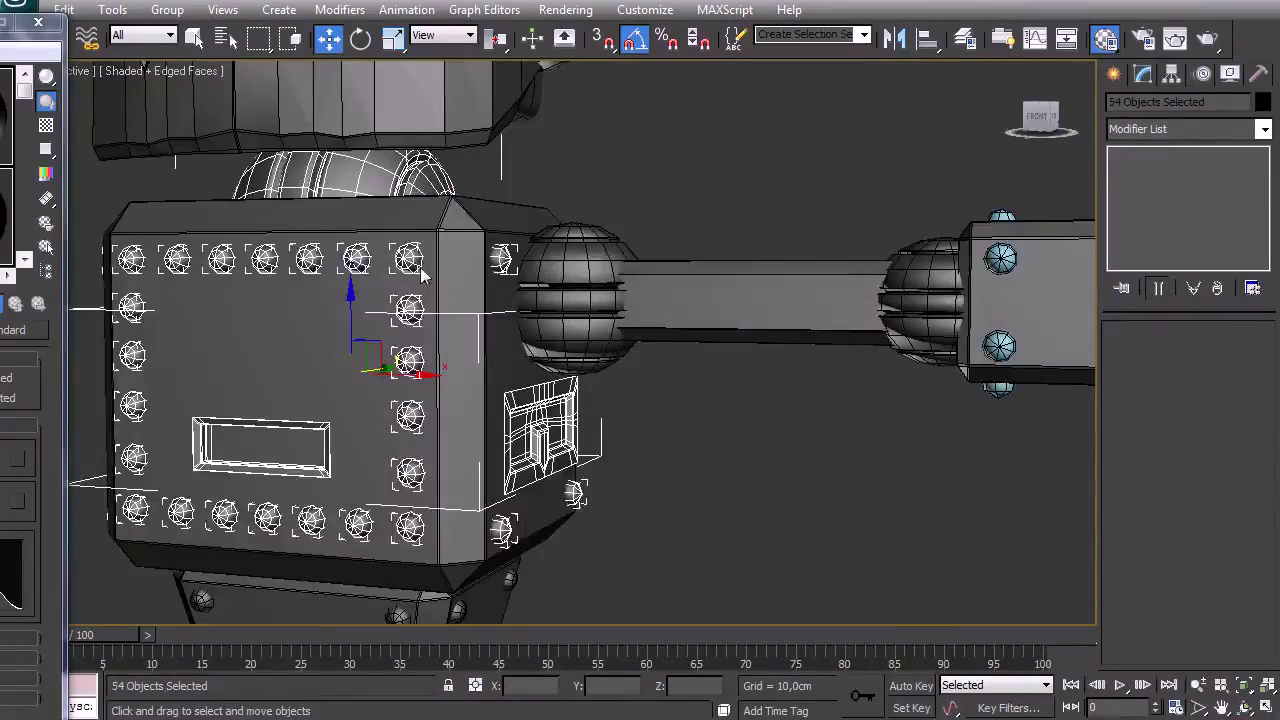
{"action": "left_click", "coordinate": [354, 178], "text": "alt"}
Isolate the selected torso rivets and inset details, check them all around, and clear the selection.
{"action": "middle_click_drag", "start_coordinate": [695, 409], "coordinate": [475, 602], "text": "alt"}
{"action": "key", "text": "alt+q"}
{"action": "key", "text": "j"}
{"action": "mouse_move", "coordinate": [589, 384]}
{"action": "middle_mouse_down"}
{"action": "mouse_move", "coordinate": [571, 366]}
{"action": "mouse_move", "coordinate": [645, 415]}
{"action": "mouse_move", "coordinate": [714, 423]}
{"action": "mouse_move", "coordinate": [934, 383]}
{"action": "mouse_move", "coordinate": [1038, 388]}
{"action": "mouse_move", "coordinate": [837, 395]}
{"action": "middle_mouse_up"}
{"action": "key", "text": "F4"}
{"action": "scroll", "coordinate": [568, 360], "scroll_direction": "down", "scroll_amount": 5}
{"action": "key", "text": "F4"}
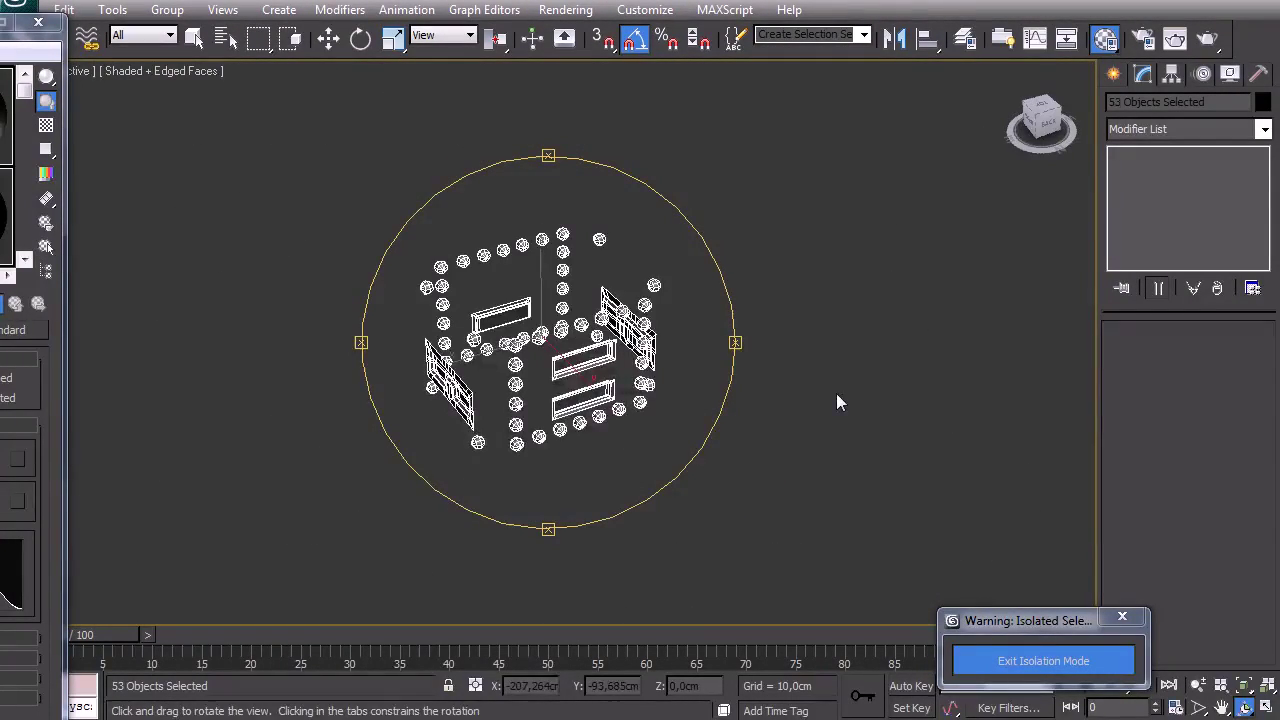
{"action": "key", "text": "w"}
{"action": "left_click", "coordinate": [794, 468]}
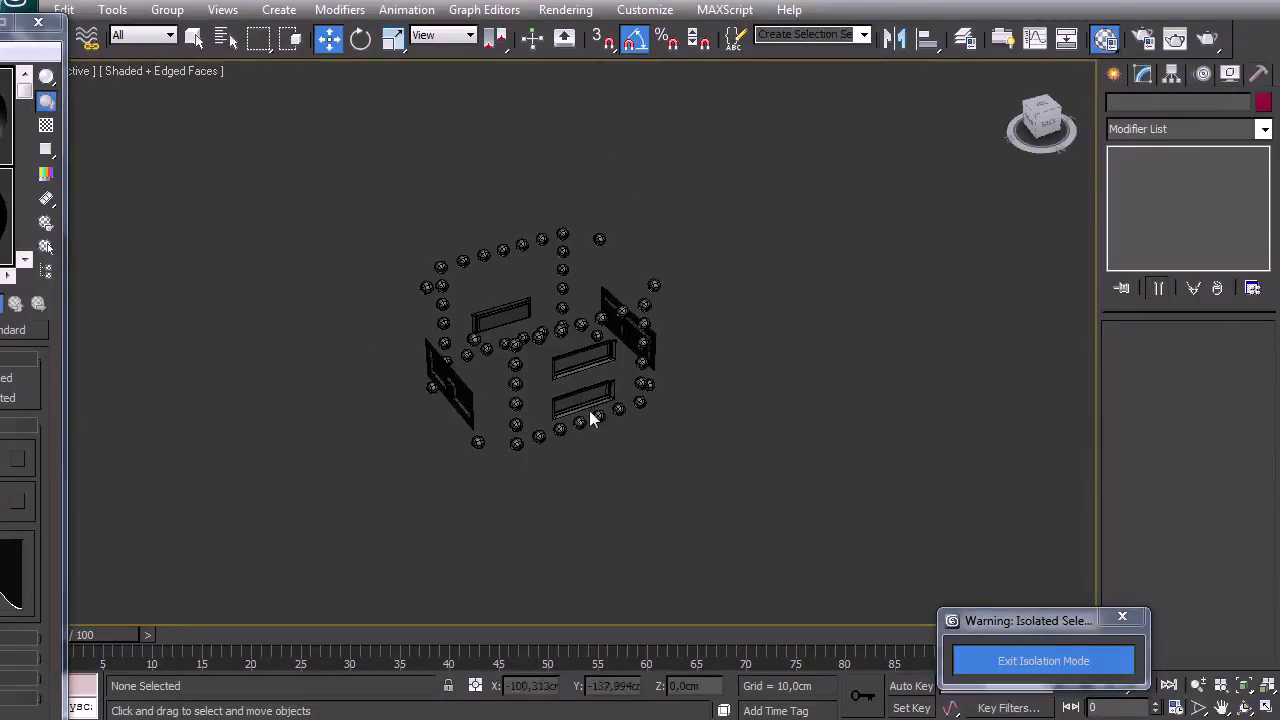
Convert one rivet below the paired rectangular insets on the torso's back to Editable Poly.
{"action": "left_click", "coordinate": [579, 425]}
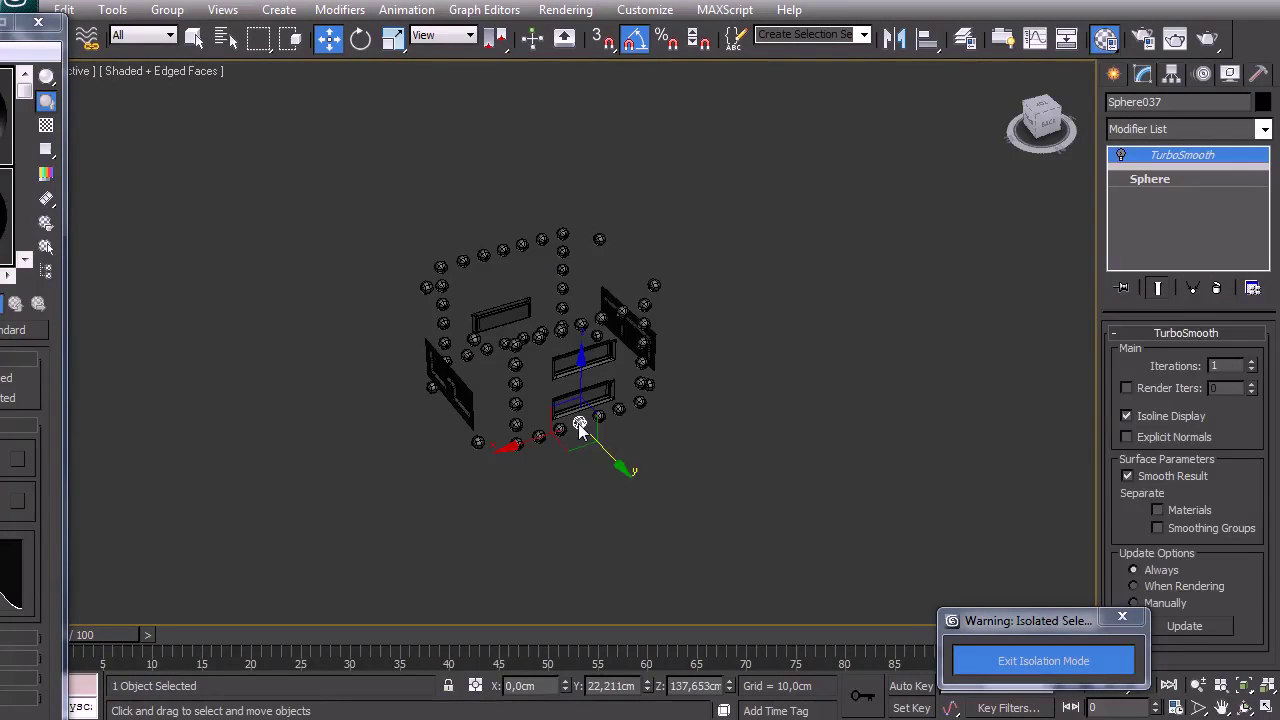
{"action": "right_click", "coordinate": [579, 425]}
{"action": "mouse_move", "coordinate": [748, 604]}
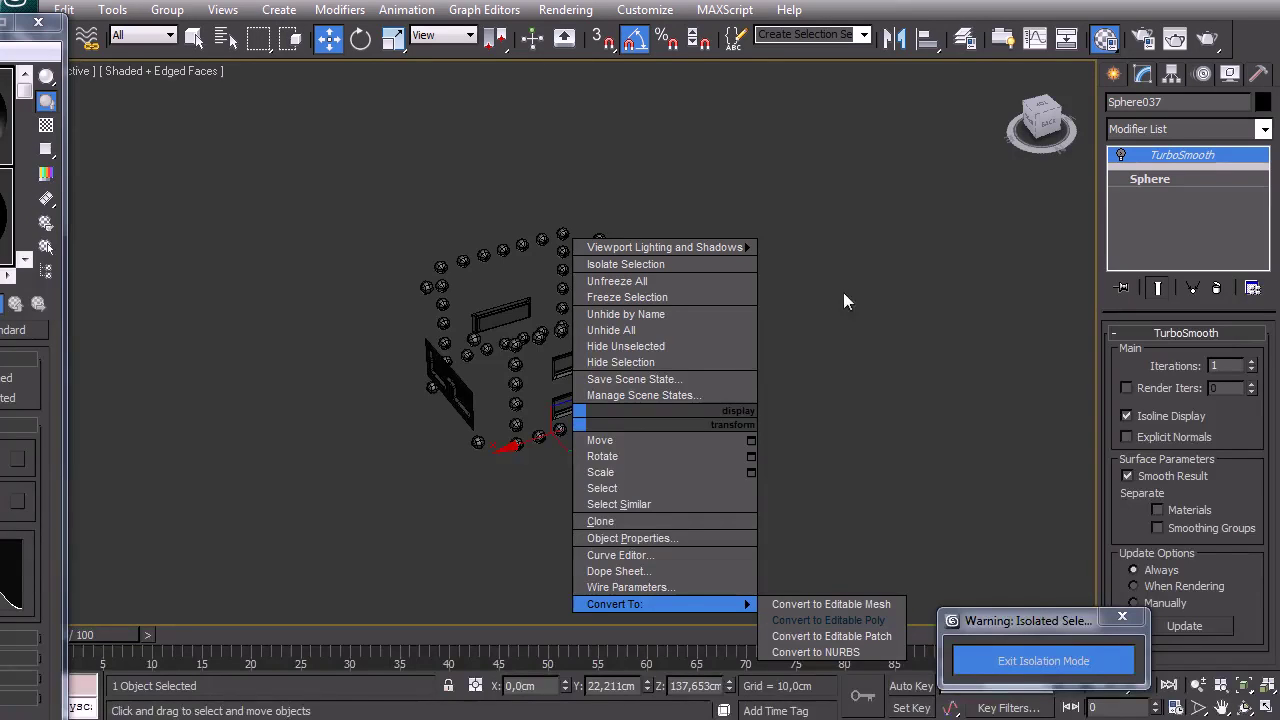
{"action": "left_click", "coordinate": [785, 620]}
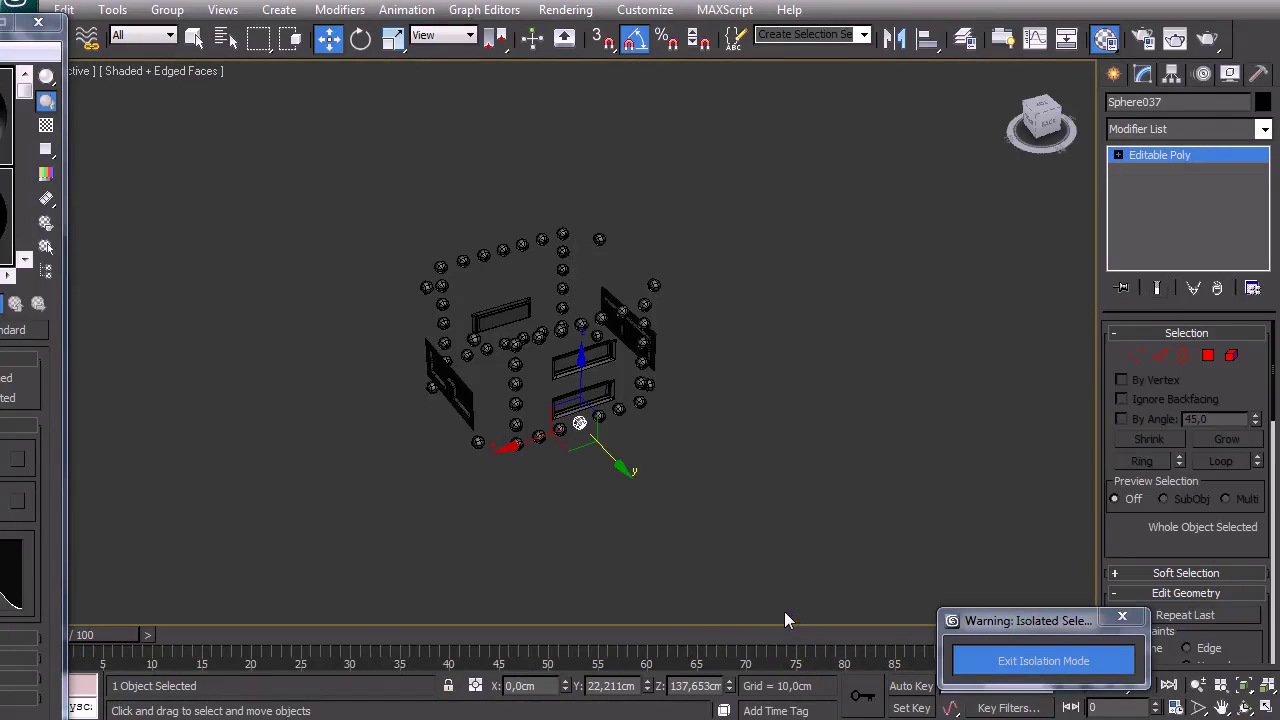
Attach every listed object, from Plane006 to Sphere059, to the converted torso rivet and clear the selection.
{"action": "right_click", "coordinate": [573, 415]}
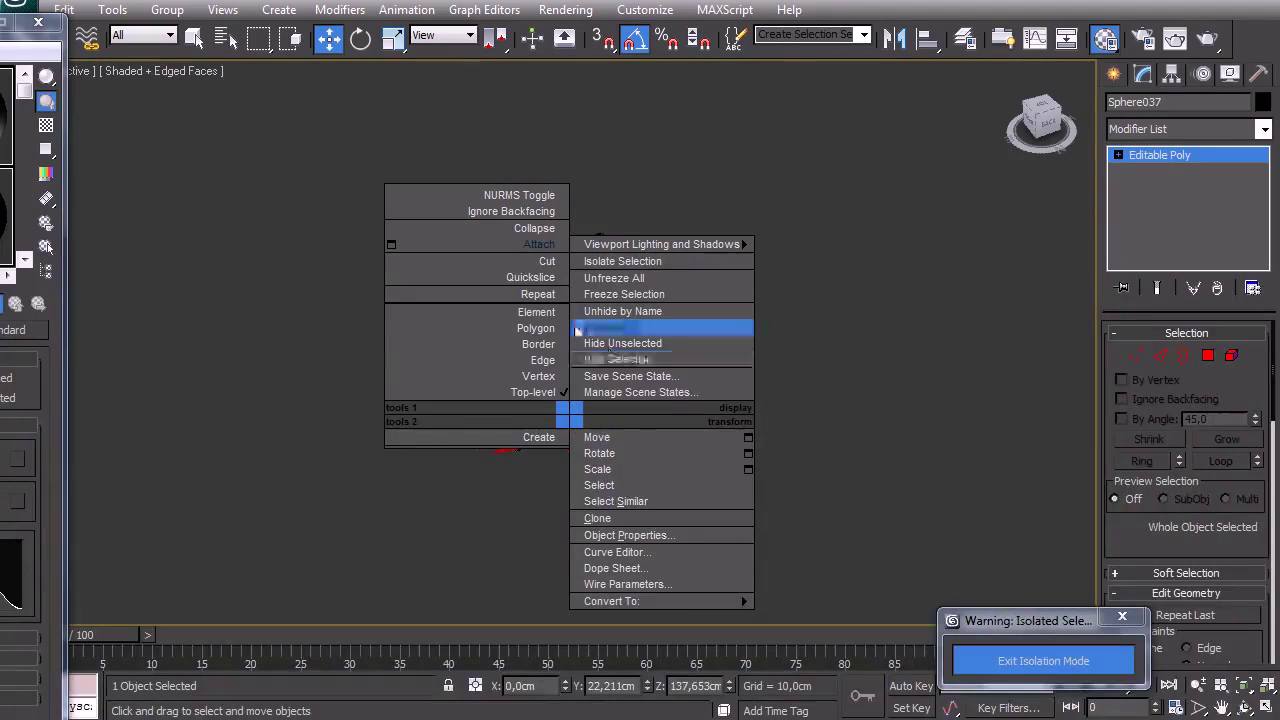
{"action": "left_click", "coordinate": [392, 243]}
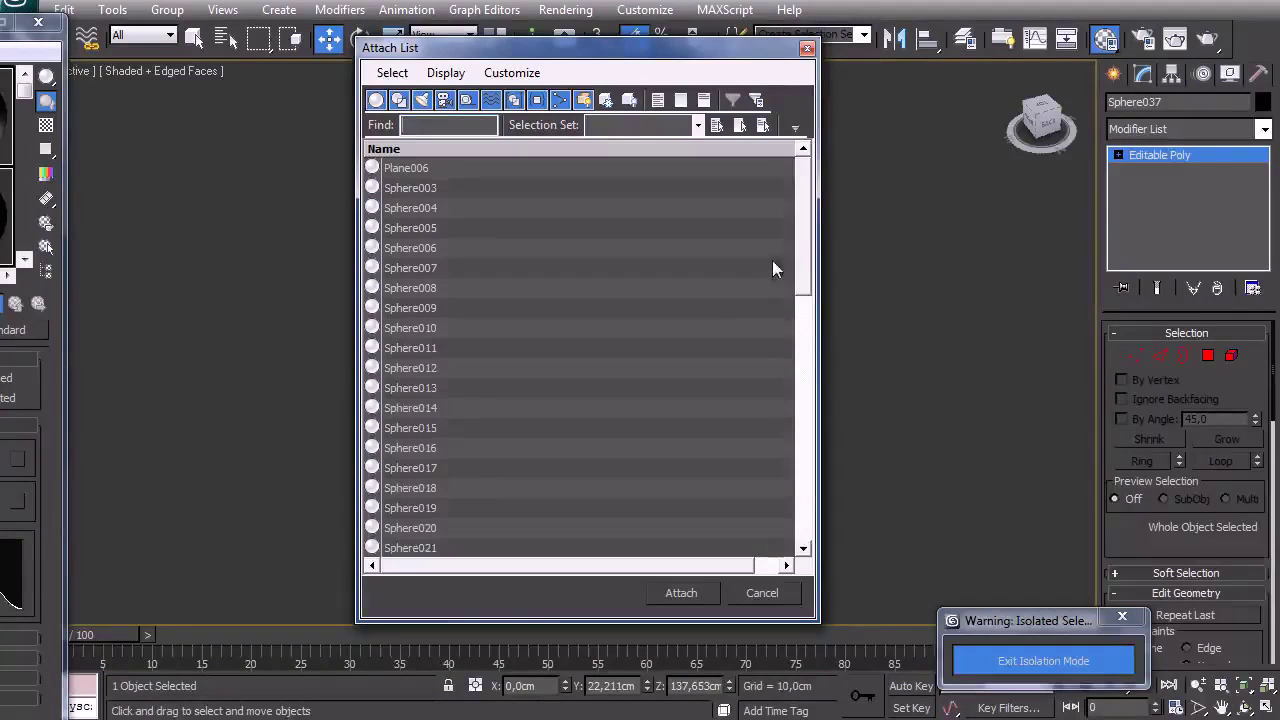
{"action": "left_click_drag", "start_coordinate": [805, 218], "coordinate": [821, 162]}
{"action": "left_click_drag", "start_coordinate": [595, 50], "coordinate": [835, 64]}
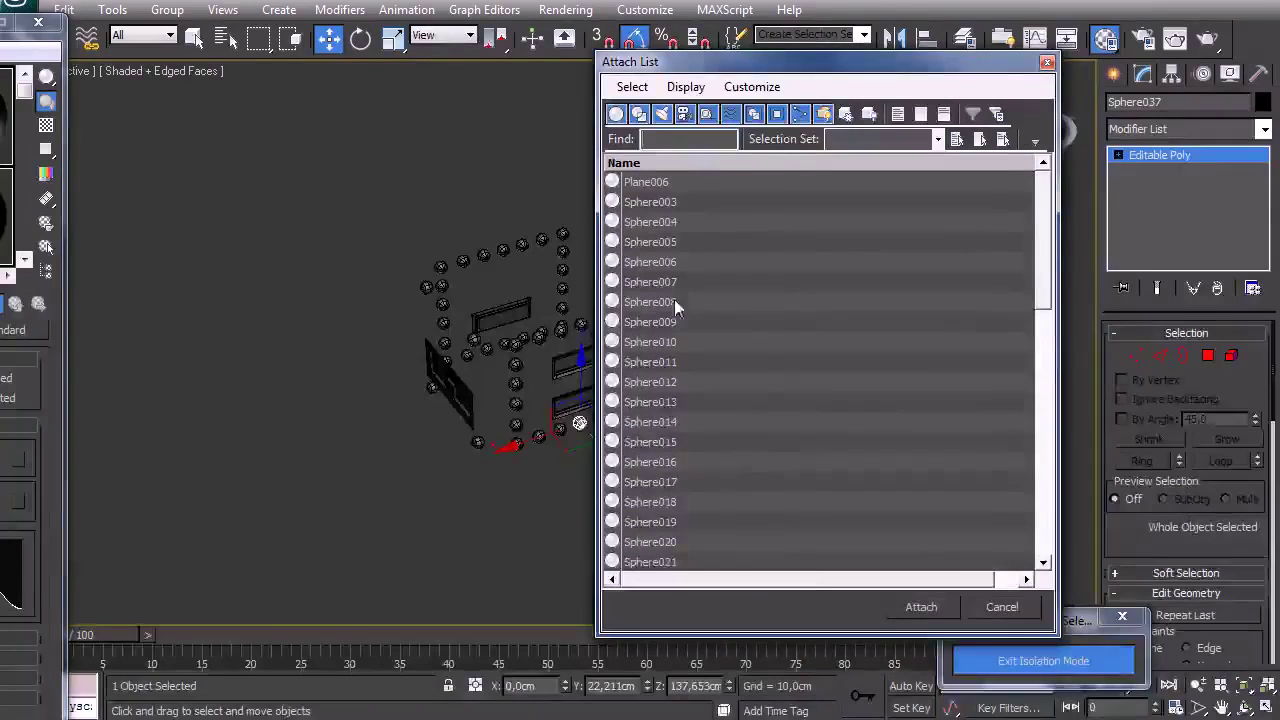
{"action": "left_click", "coordinate": [654, 184]}
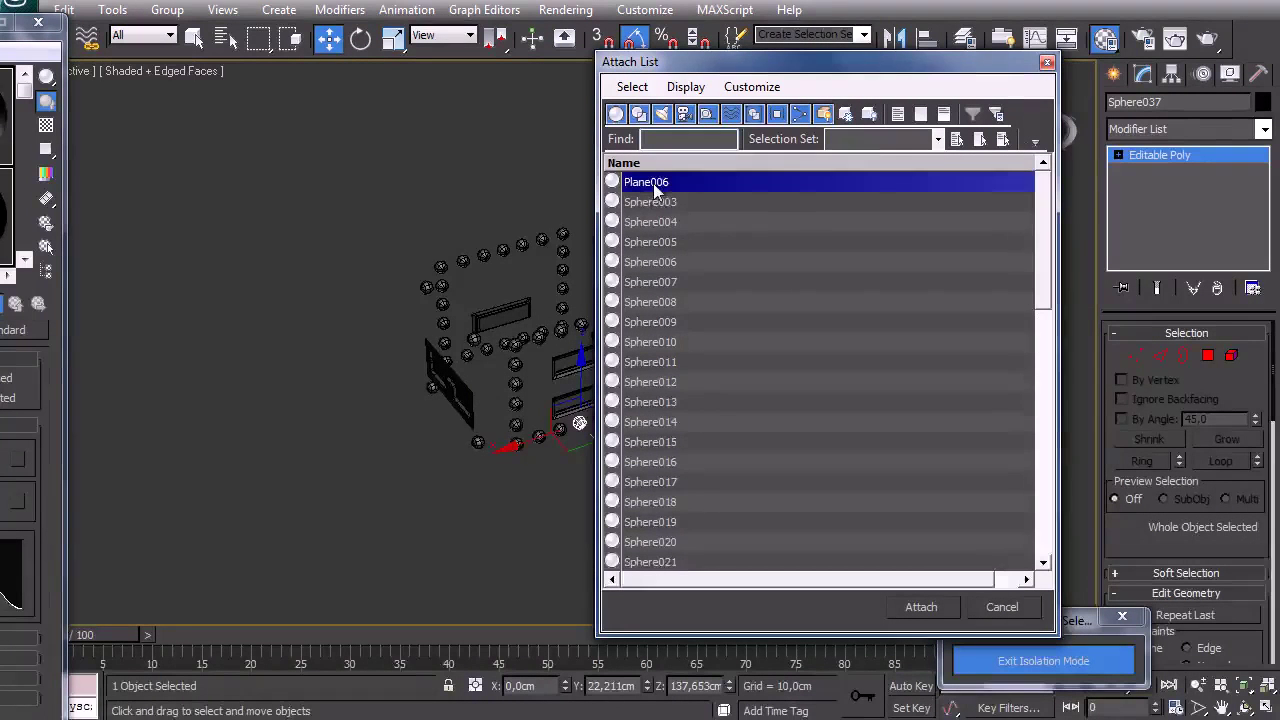
{"action": "left_click_drag", "start_coordinate": [1052, 238], "coordinate": [1069, 536]}
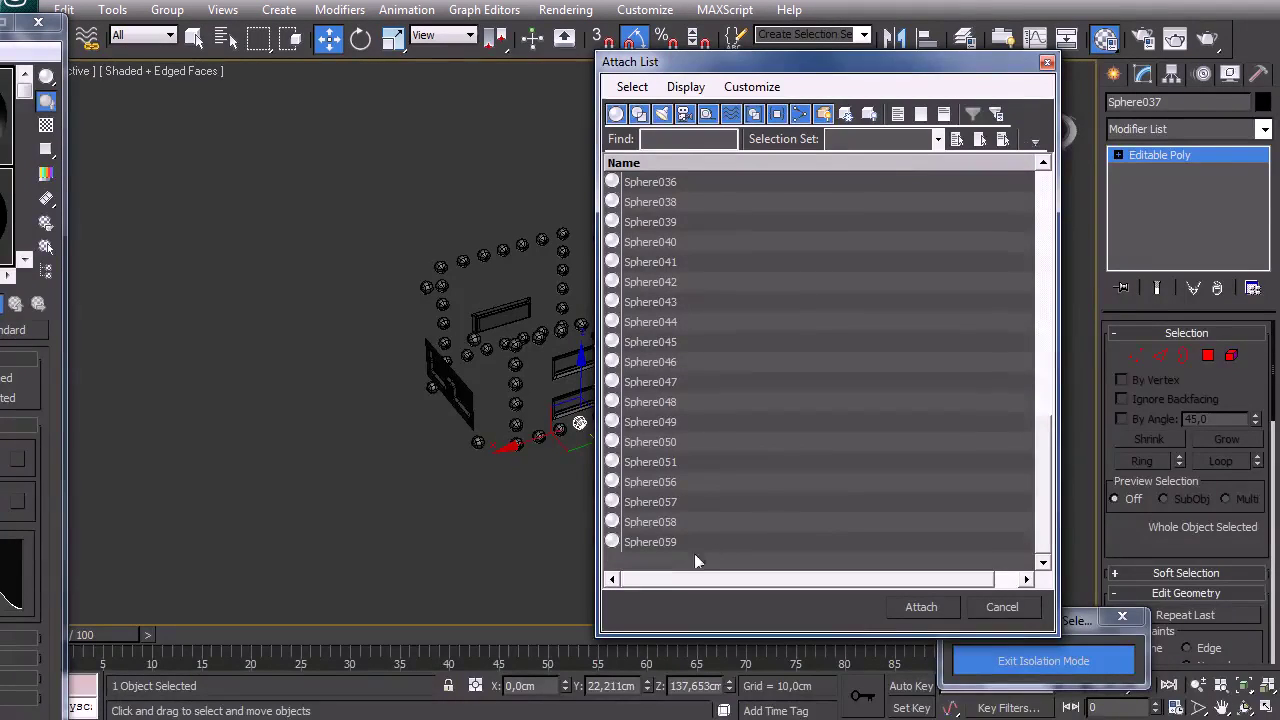
{"action": "scroll", "coordinate": [854, 505], "scroll_direction": "up", "scroll_amount": 10}
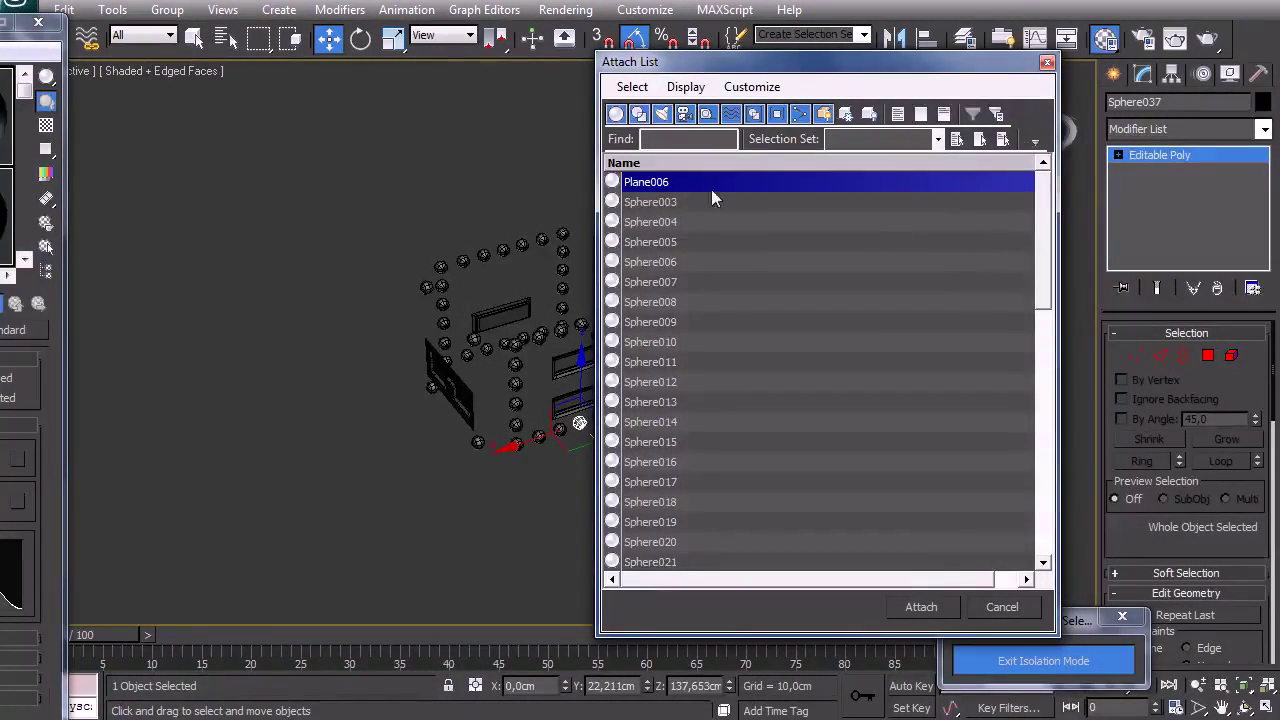
{"action": "left_click_drag", "start_coordinate": [1042, 233], "coordinate": [1048, 525]}
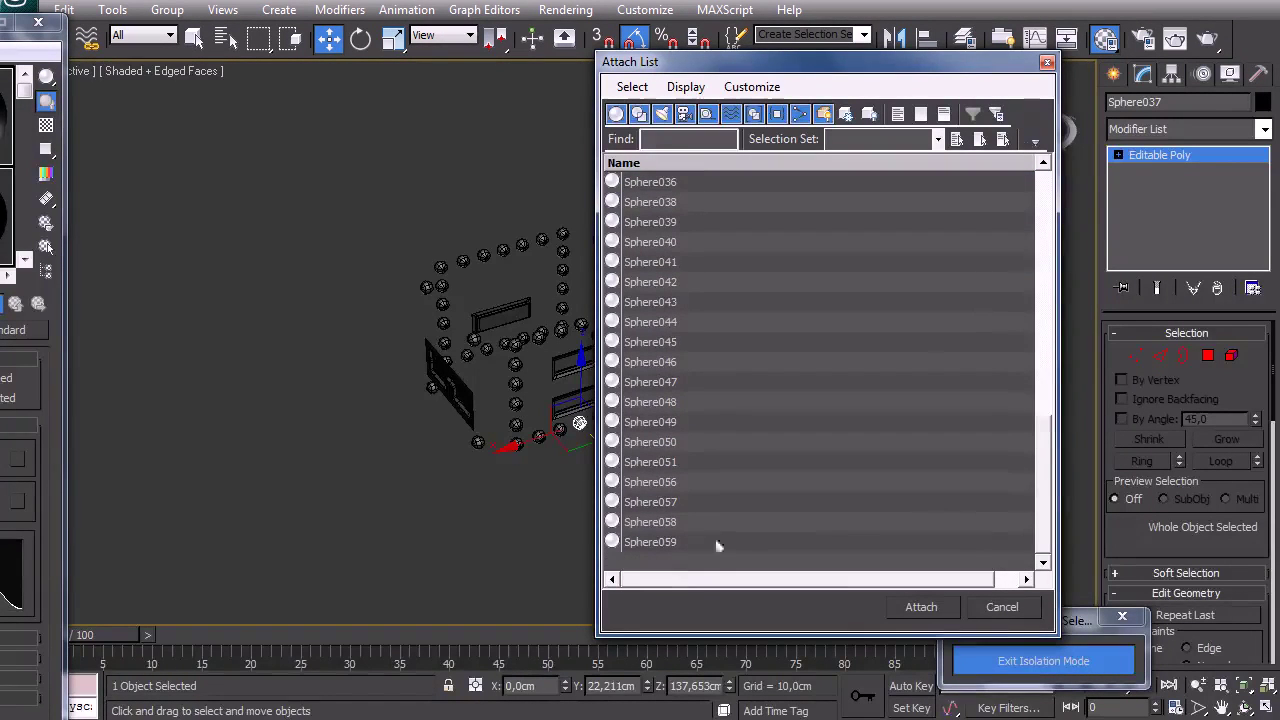
{"action": "left_click", "coordinate": [655, 542], "text": "shift"}
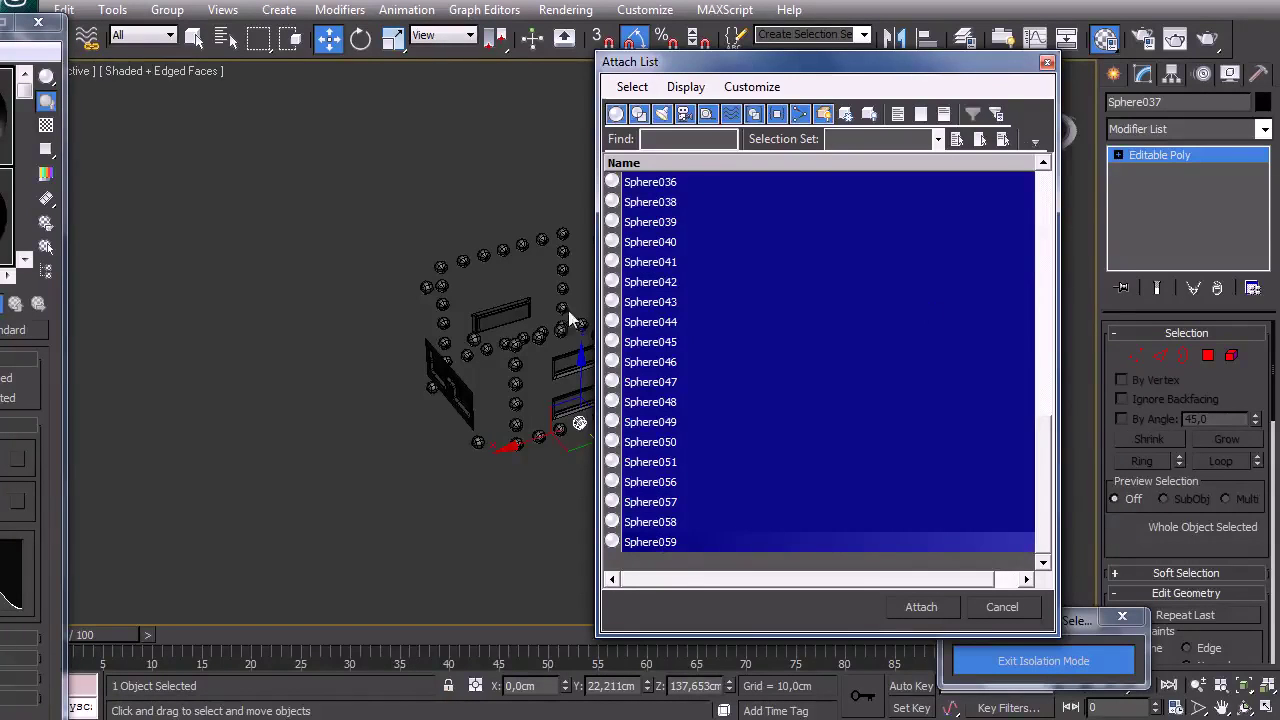
{"action": "left_click", "coordinate": [920, 610]}
{"action": "left_click", "coordinate": [649, 443]}
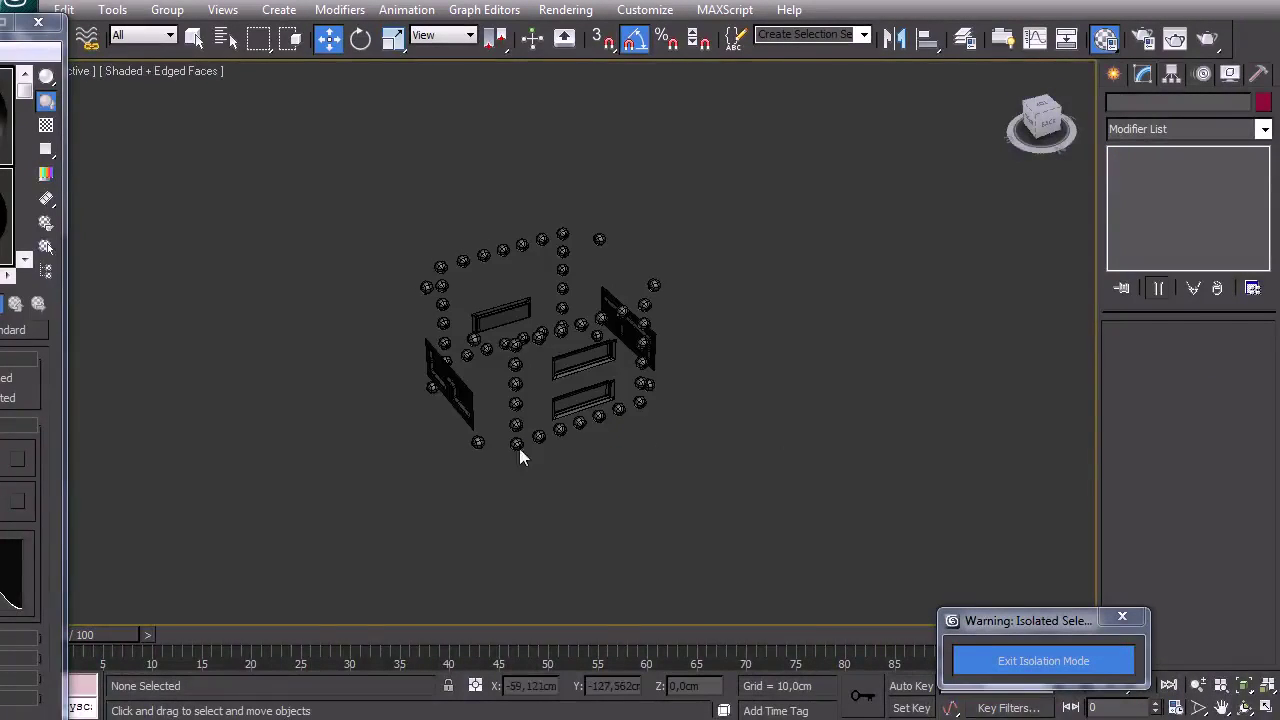
Select the attached torso rivets and inset details and center their pivot to the object.
{"action": "left_click", "coordinate": [573, 362]}
{"action": "middle_click_drag", "start_coordinate": [575, 365], "coordinate": [786, 443], "text": "alt"}
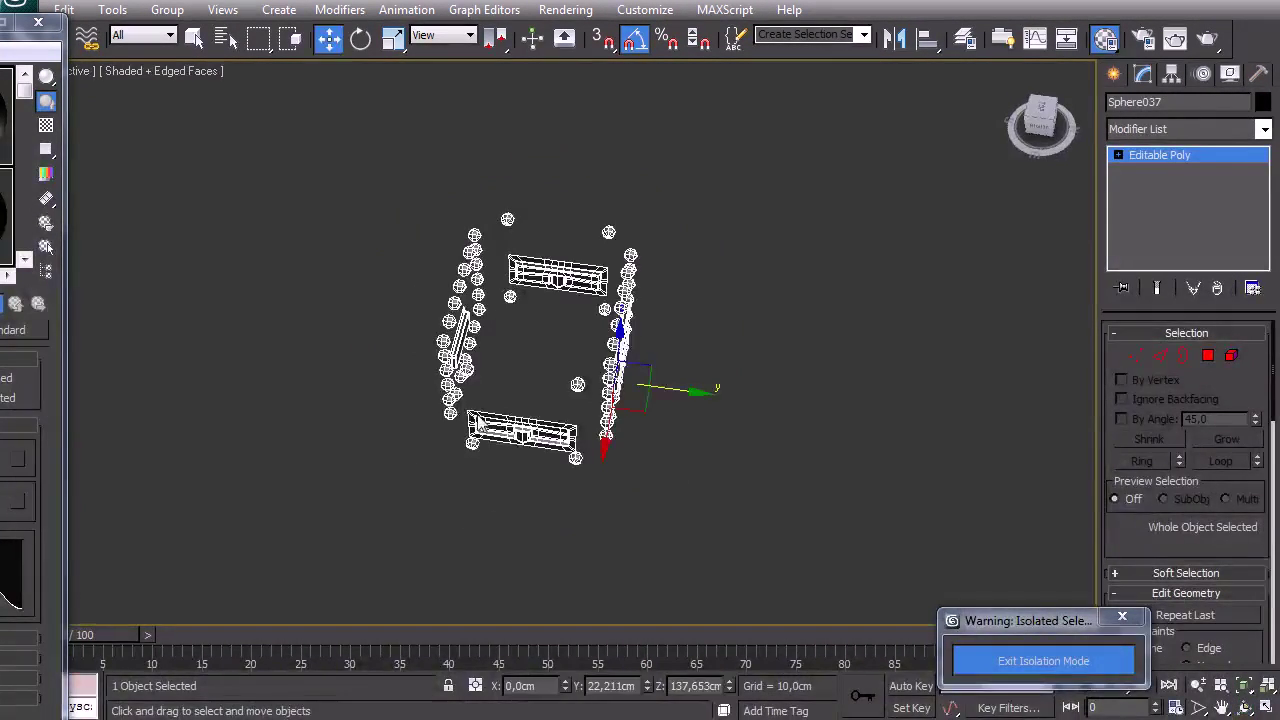
{"action": "left_click", "coordinate": [1172, 75]}
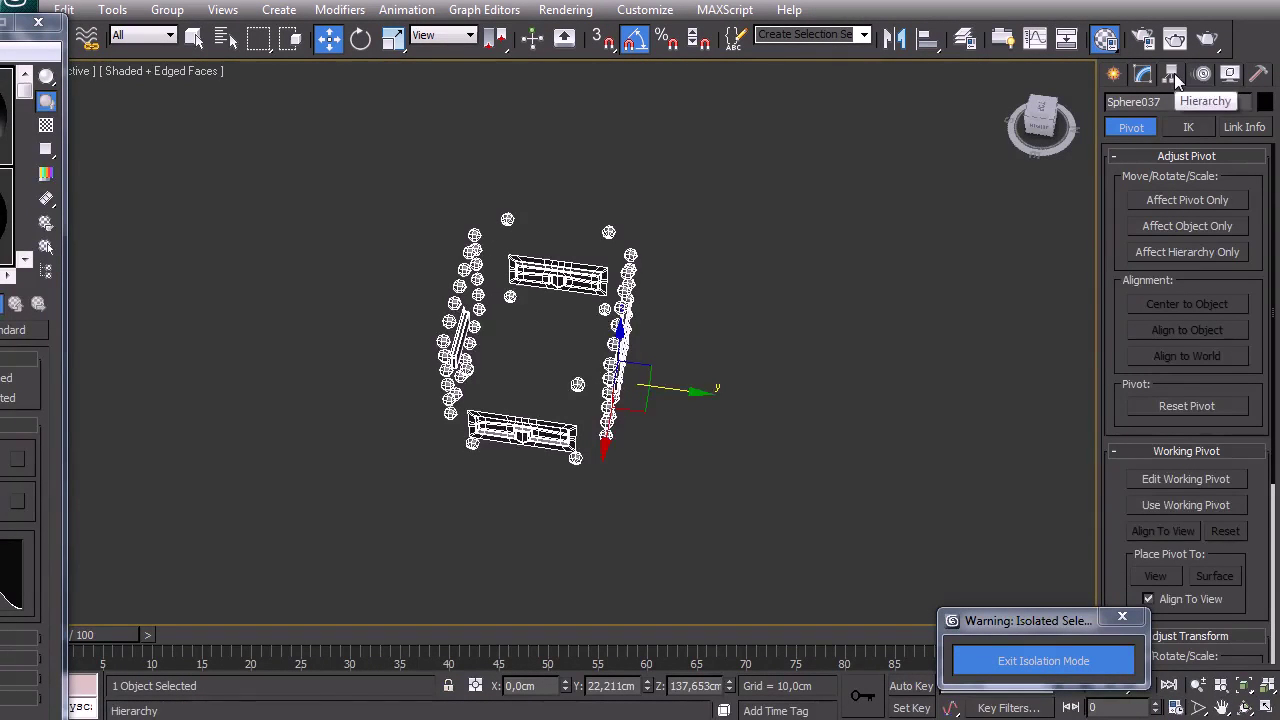
{"action": "left_click", "coordinate": [1194, 200]}
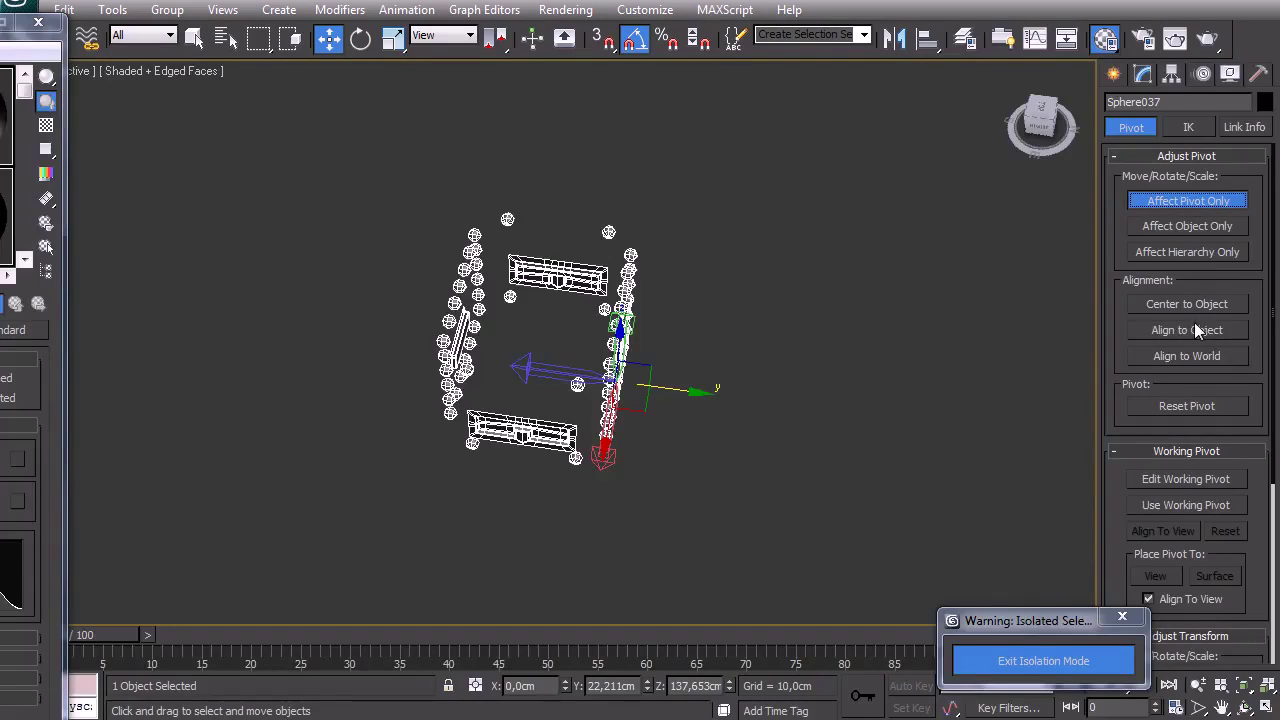
{"action": "left_click", "coordinate": [1203, 312]}
{"action": "left_click", "coordinate": [1189, 203]}
Apply the light blue material to the torso rivets and details in shaded display without edges and exit isolation mode.
{"action": "middle_click_drag", "start_coordinate": [612, 381], "coordinate": [772, 354], "text": "alt"}
{"action": "key", "text": "F3"}
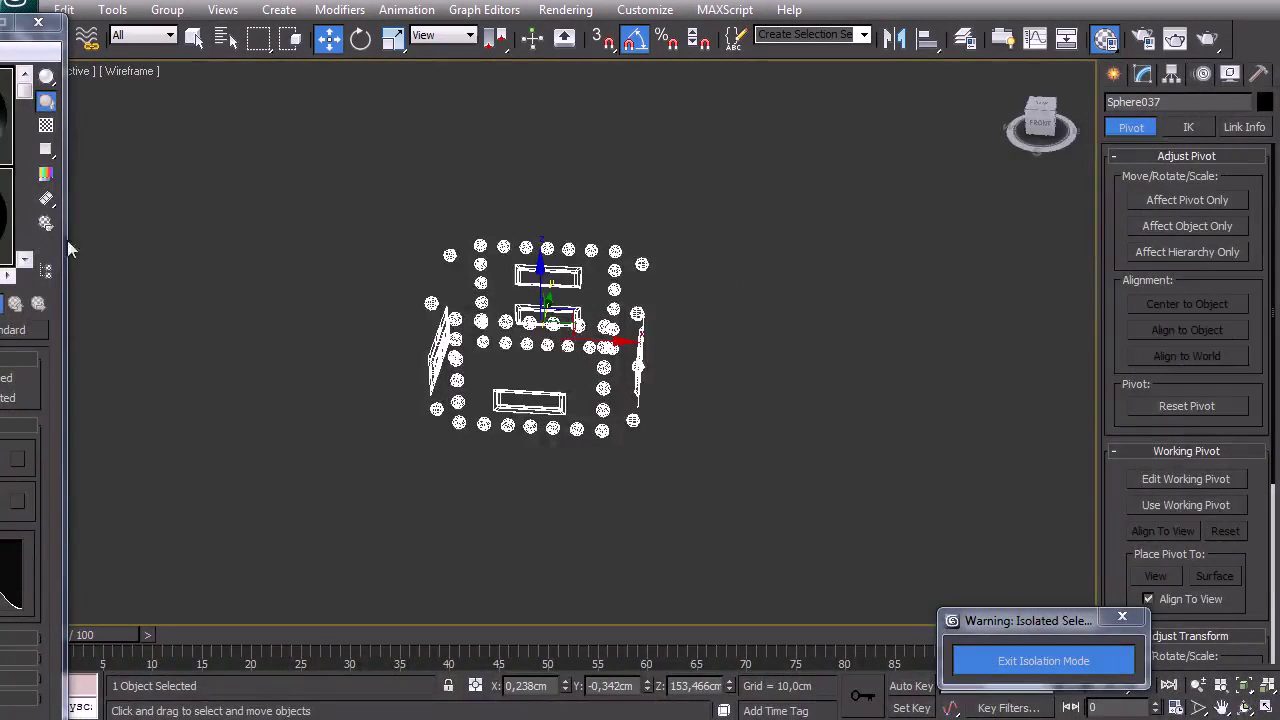
{"action": "left_click", "coordinate": [148, 73]}
{"action": "left_click", "coordinate": [183, 114]}
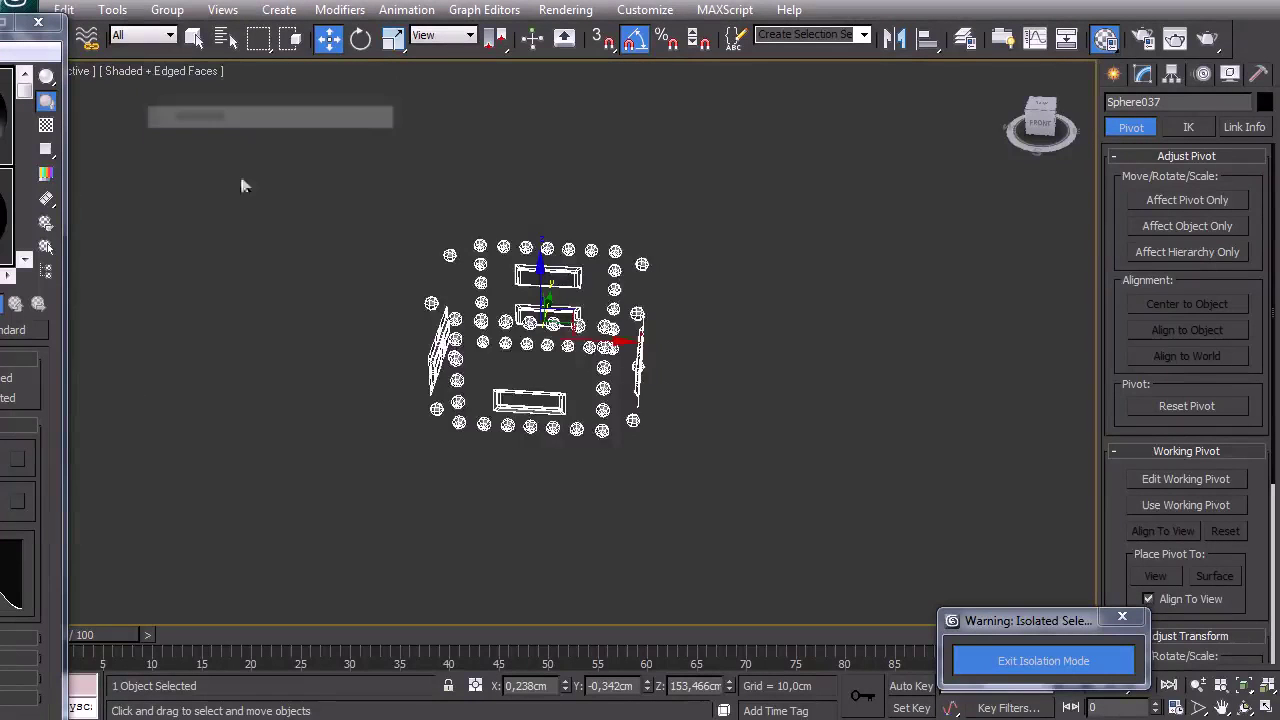
{"action": "key", "text": "F4"}
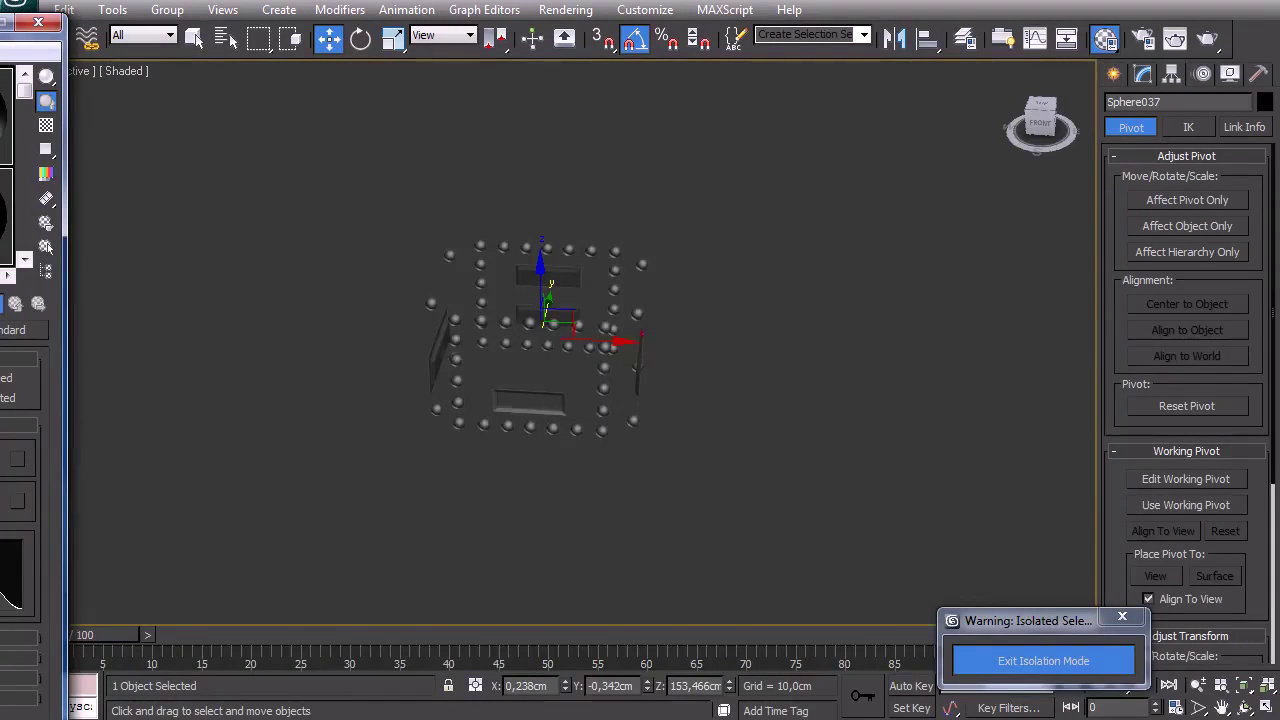
{"action": "left_click", "coordinate": [966, 661]}
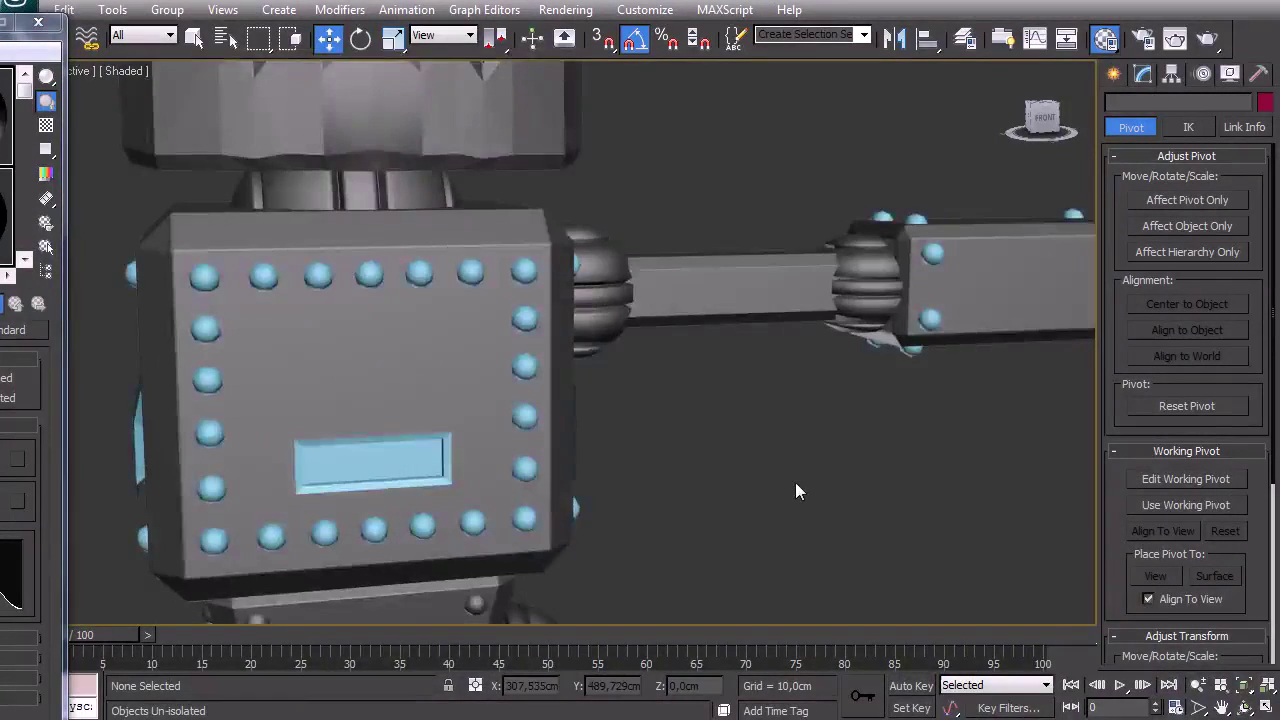
Select the torso box with edged faces displayed and rename it Body.
{"action": "key", "text": "z"}
{"action": "middle_click_drag", "start_coordinate": [514, 398], "coordinate": [432, 394], "text": "alt"}
{"action": "scroll", "coordinate": [463, 373], "scroll_direction": "up", "scroll_amount": 3}
{"action": "left_click_drag", "start_coordinate": [463, 373], "coordinate": [632, 323]}
{"action": "scroll", "coordinate": [583, 371], "scroll_direction": "up", "scroll_amount": 4}
{"action": "key", "text": "w"}
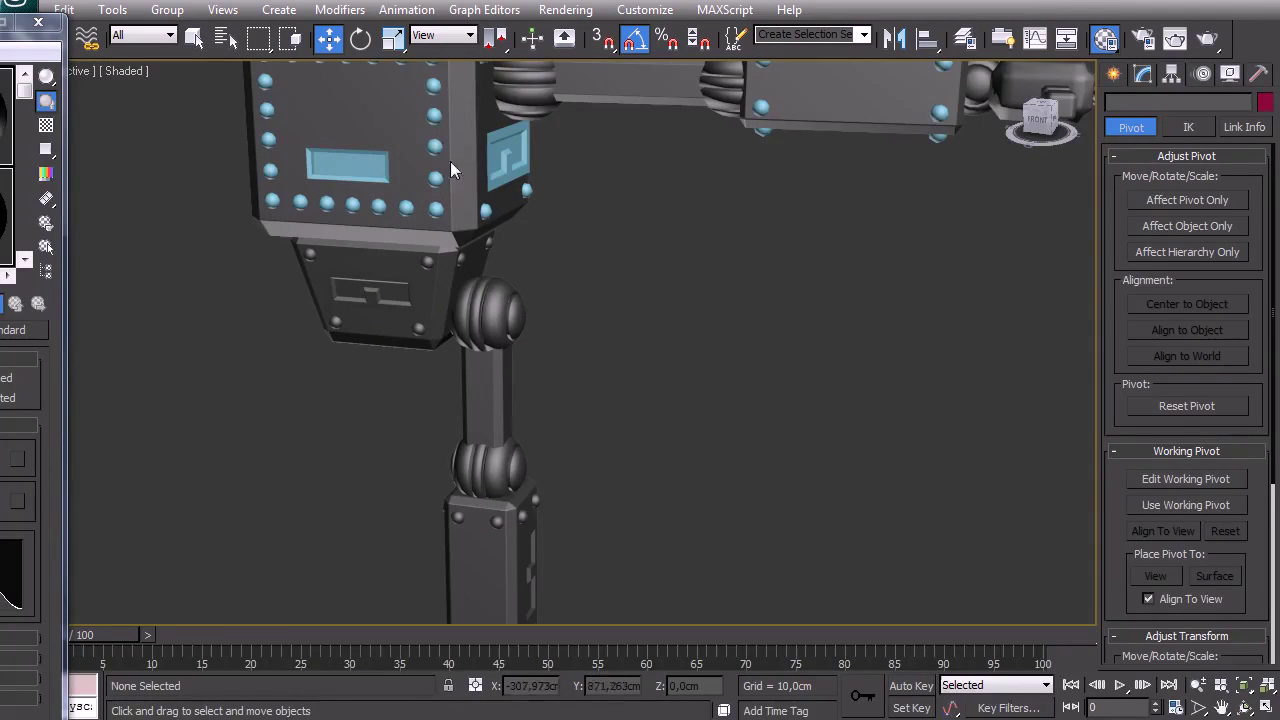
{"action": "left_click", "coordinate": [450, 130]}
{"action": "key", "text": "F4"}
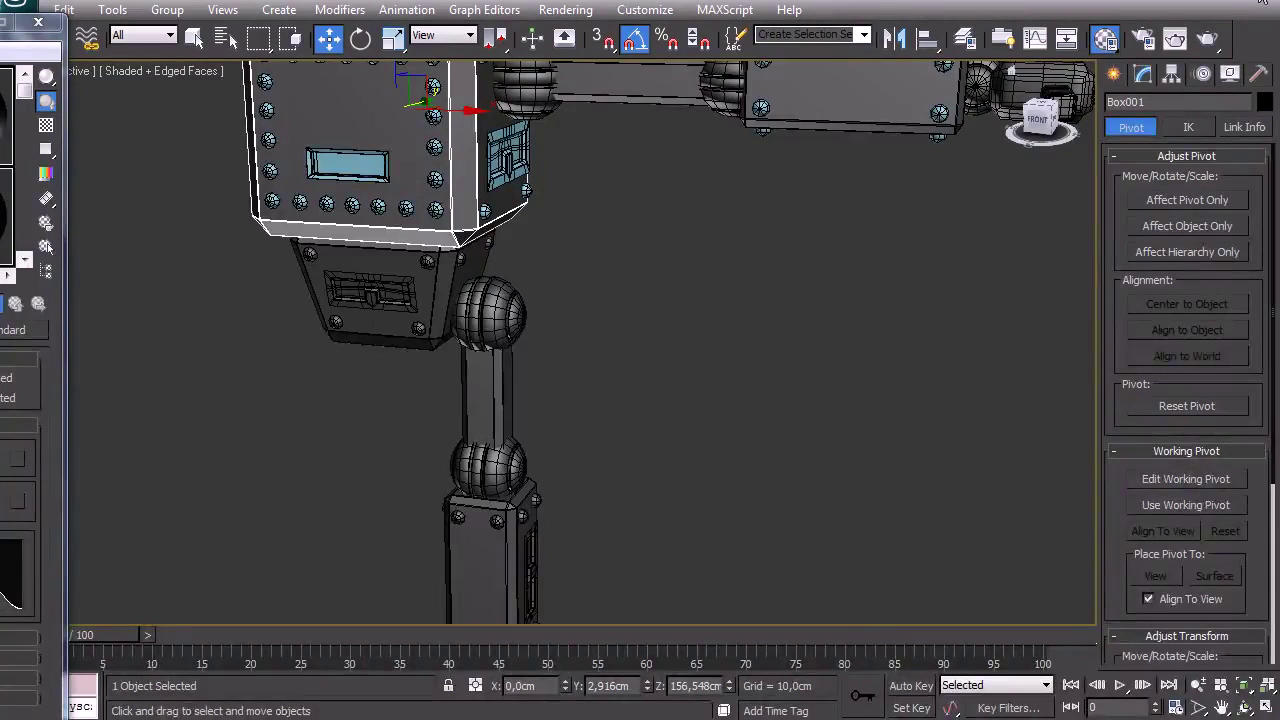
{"action": "left_click", "coordinate": [1143, 77]}
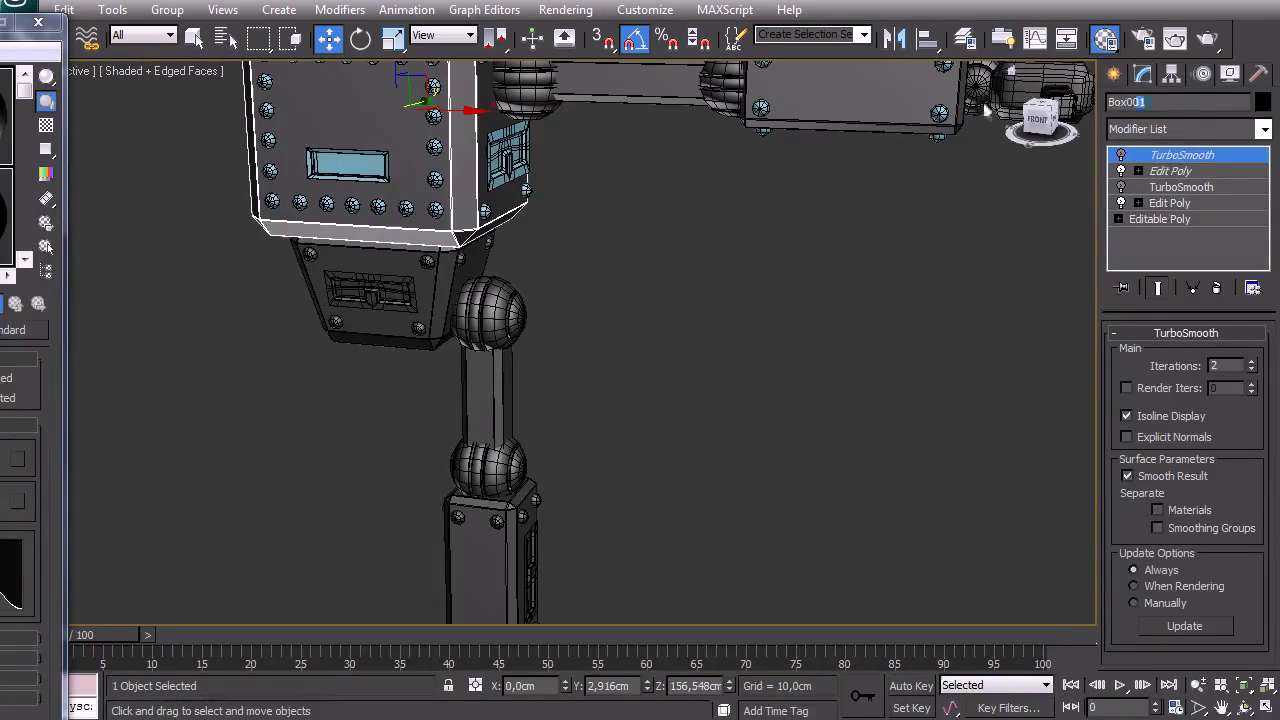
{"action": "double_click", "coordinate": [1182, 103]}
{"action": "type", "text": "Body"}
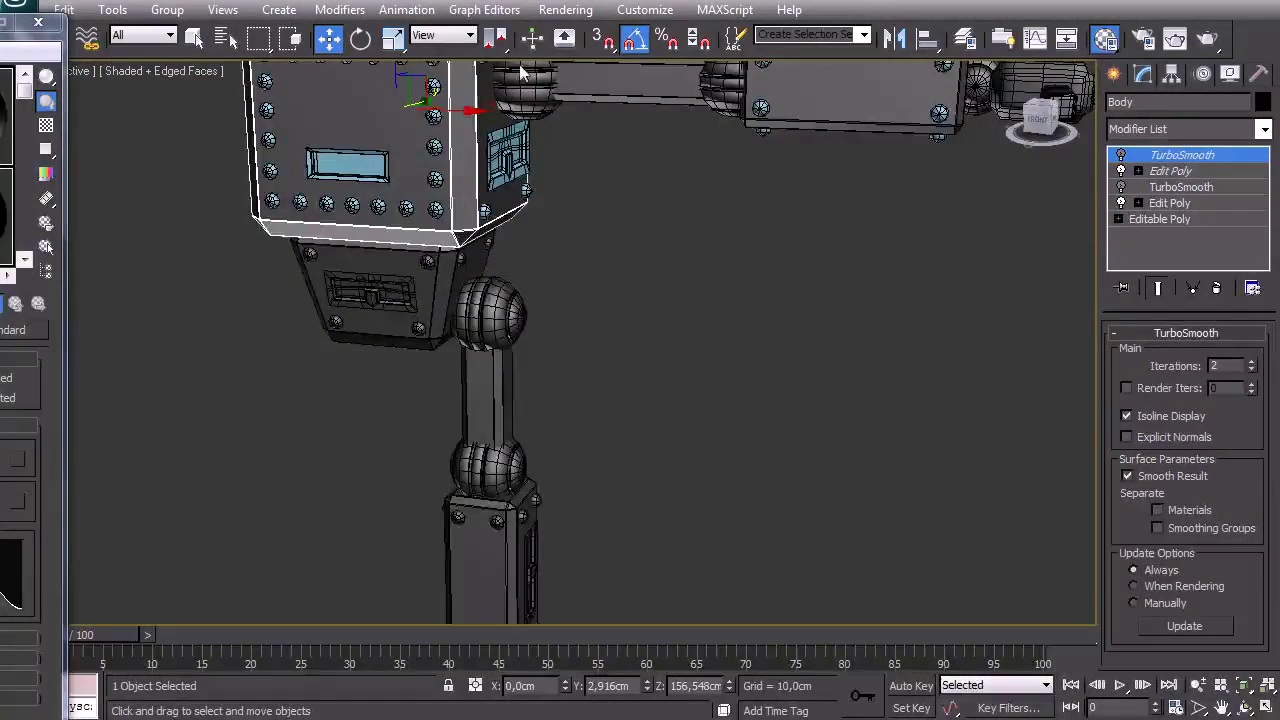
Convert the torso box to Editable Poly and clear the selection.
{"action": "middle_click_drag", "start_coordinate": [622, 92], "coordinate": [628, 204]}
{"action": "right_click", "coordinate": [440, 285]}
{"action": "mouse_move", "coordinate": [560, 448]}
{"action": "left_click", "coordinate": [686, 470]}
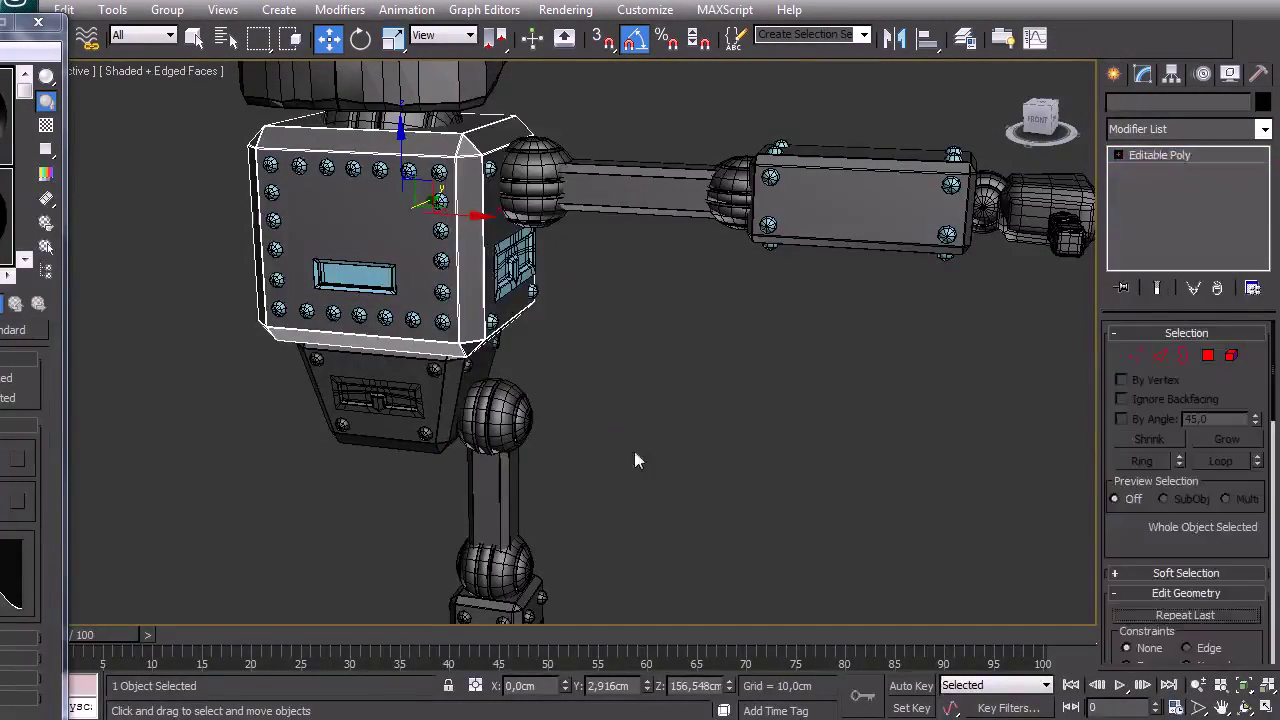
{"action": "left_click", "coordinate": [686, 472]}
Convert the forearm box to Editable Poly and clear the selection.
{"action": "left_click", "coordinate": [826, 173]}
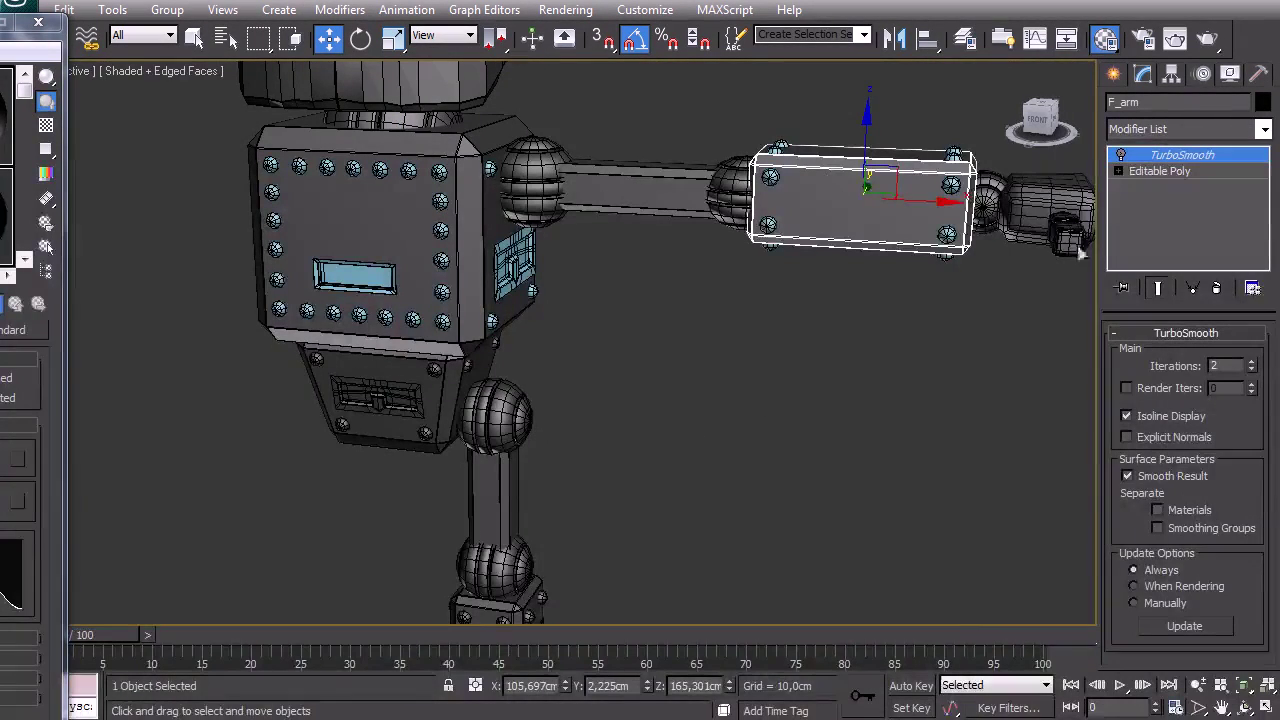
{"action": "right_click", "coordinate": [914, 206]}
{"action": "mouse_move", "coordinate": [1000, 386]}
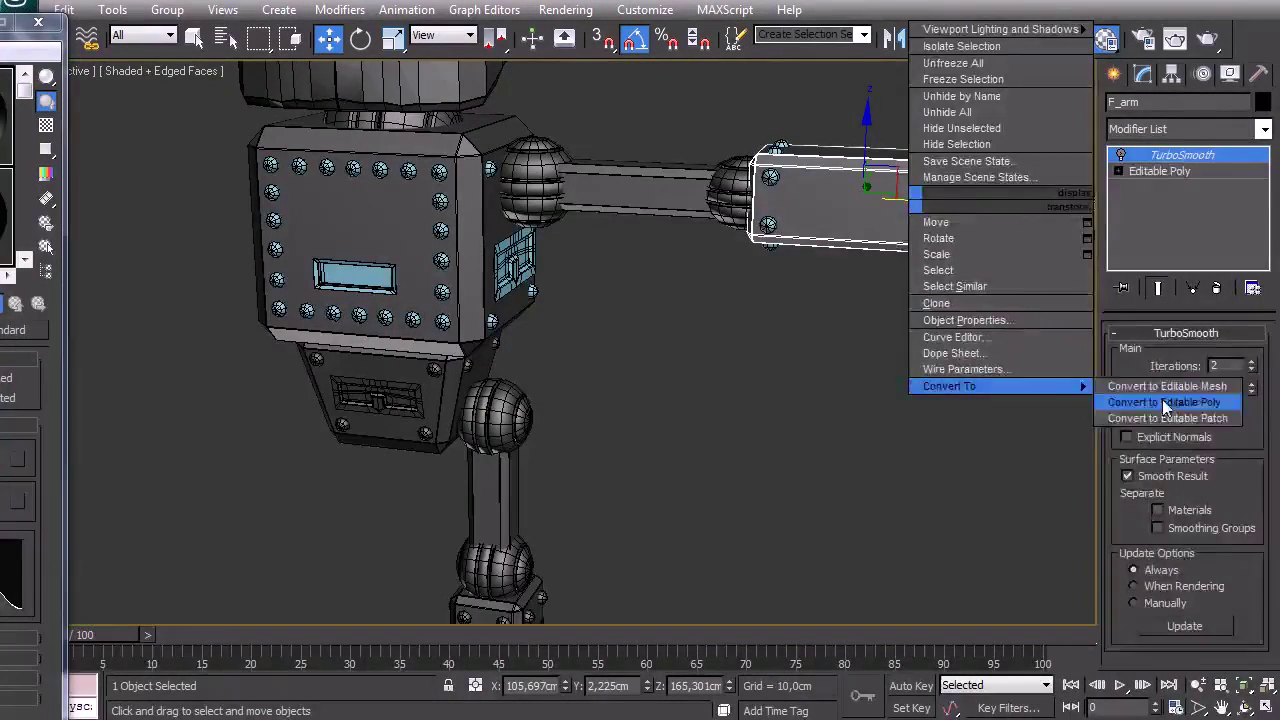
{"action": "left_click", "coordinate": [1165, 405]}
{"action": "left_click", "coordinate": [736, 438]}
Select the torso and forearm boxes together, give both the teal material, and display the model shaded without edges.
{"action": "left_click", "coordinate": [357, 182]}
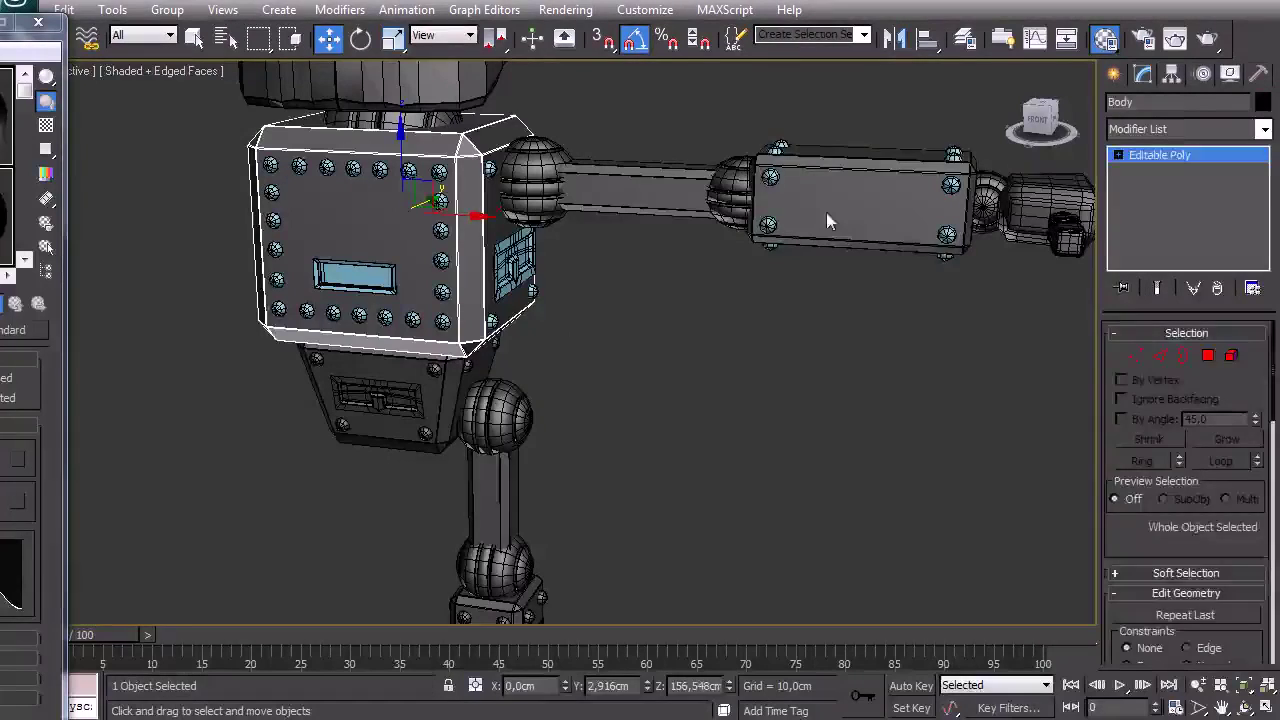
{"action": "left_click", "coordinate": [854, 199], "text": "ctrl"}
{"action": "middle_click_drag", "start_coordinate": [686, 323], "coordinate": [696, 360]}
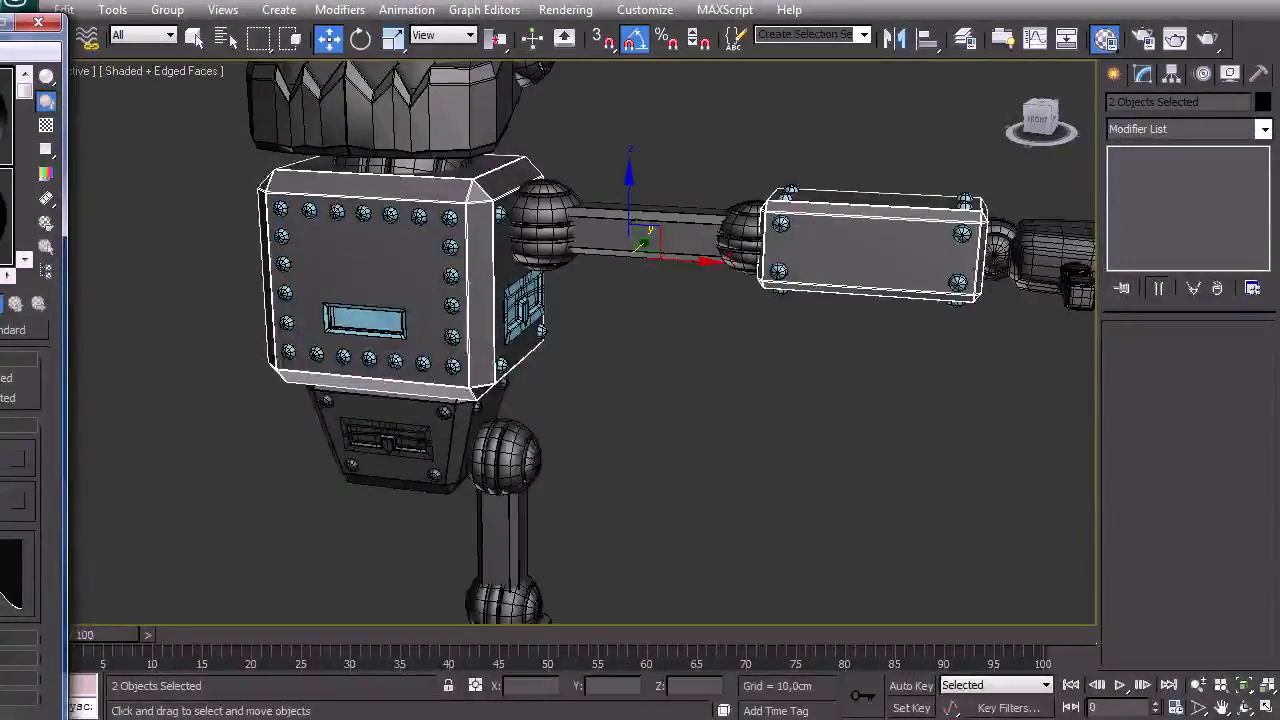
{"action": "middle_click", "coordinate": [545, 420]}
{"action": "left_click", "coordinate": [634, 452]}
{"action": "mouse_move", "coordinate": [634, 452]}
{"action": "middle_mouse_down", "text": "alt"}
{"action": "mouse_move", "coordinate": [584, 378]}
{"action": "mouse_move", "coordinate": [610, 399]}
{"action": "middle_mouse_up", "text": "alt"}
{"action": "key", "text": "F4"}
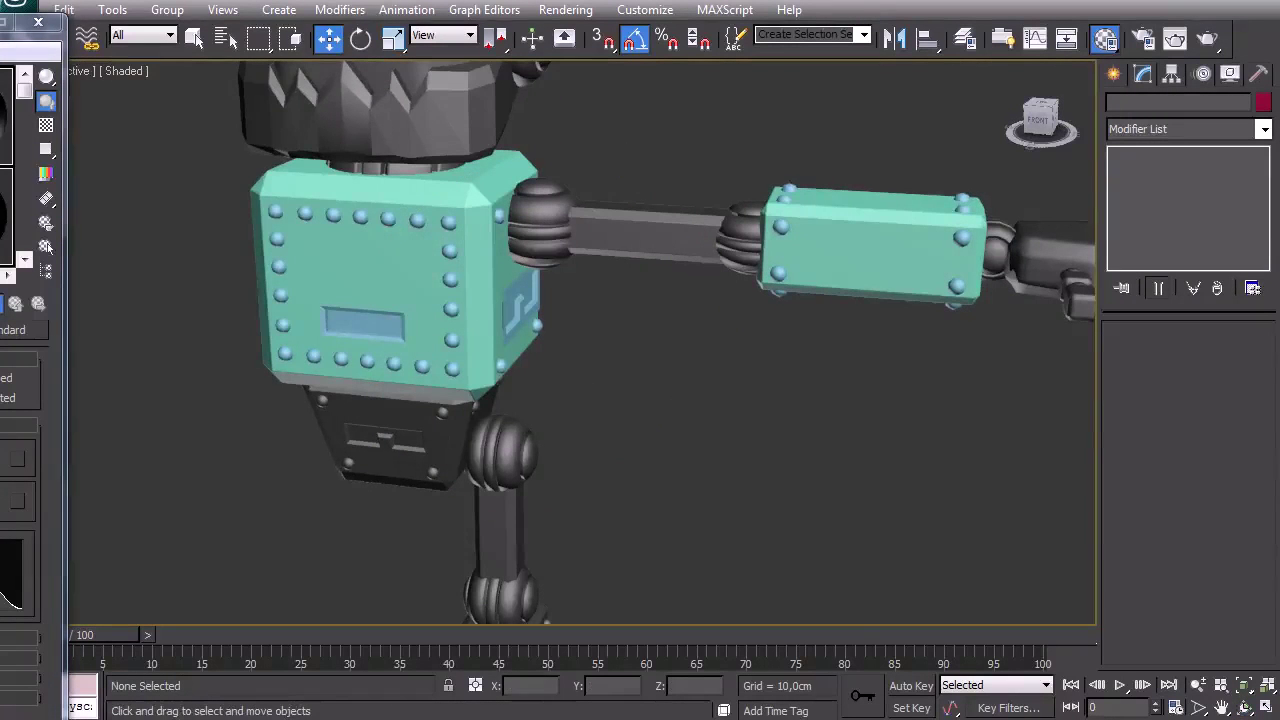
Change the torso and forearm material's color to dark green with Red 10, Green 42 and Blue 0.
{"action": "left_click", "coordinate": [2, 475]}
{"action": "left_click_drag", "start_coordinate": [0, 70], "coordinate": [0, 167]}
{"action": "left_click_drag", "start_coordinate": [43, 72], "coordinate": [40, 46]}
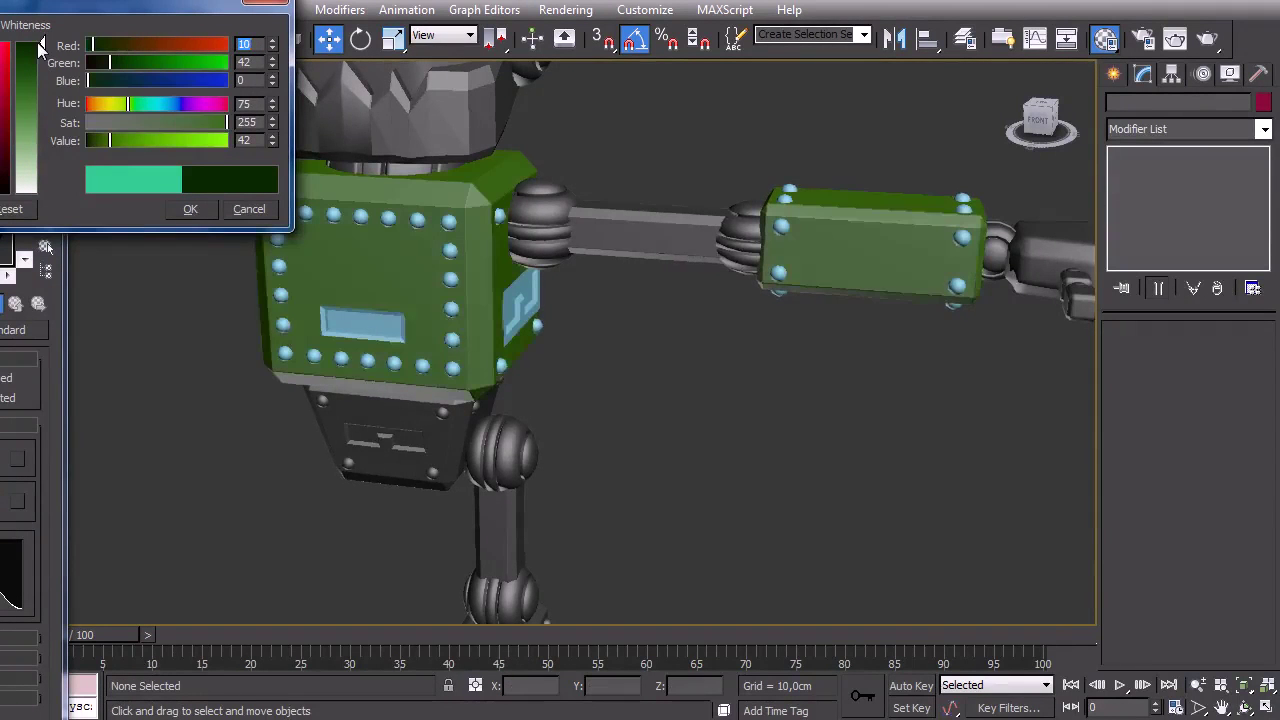
{"action": "left_click", "coordinate": [202, 210]}
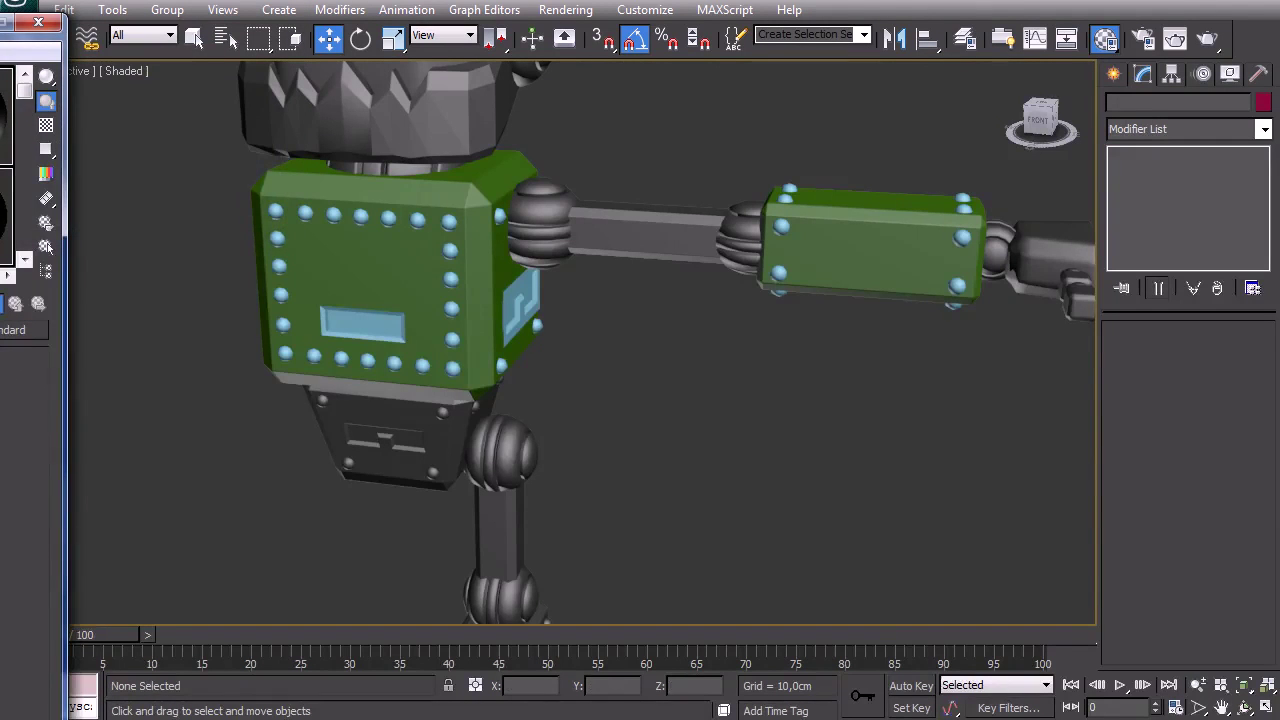
Change the color of the material on the rivets and torso insets to dark red.
{"action": "left_click_drag", "start_coordinate": [0, 104], "coordinate": [3, 126]}
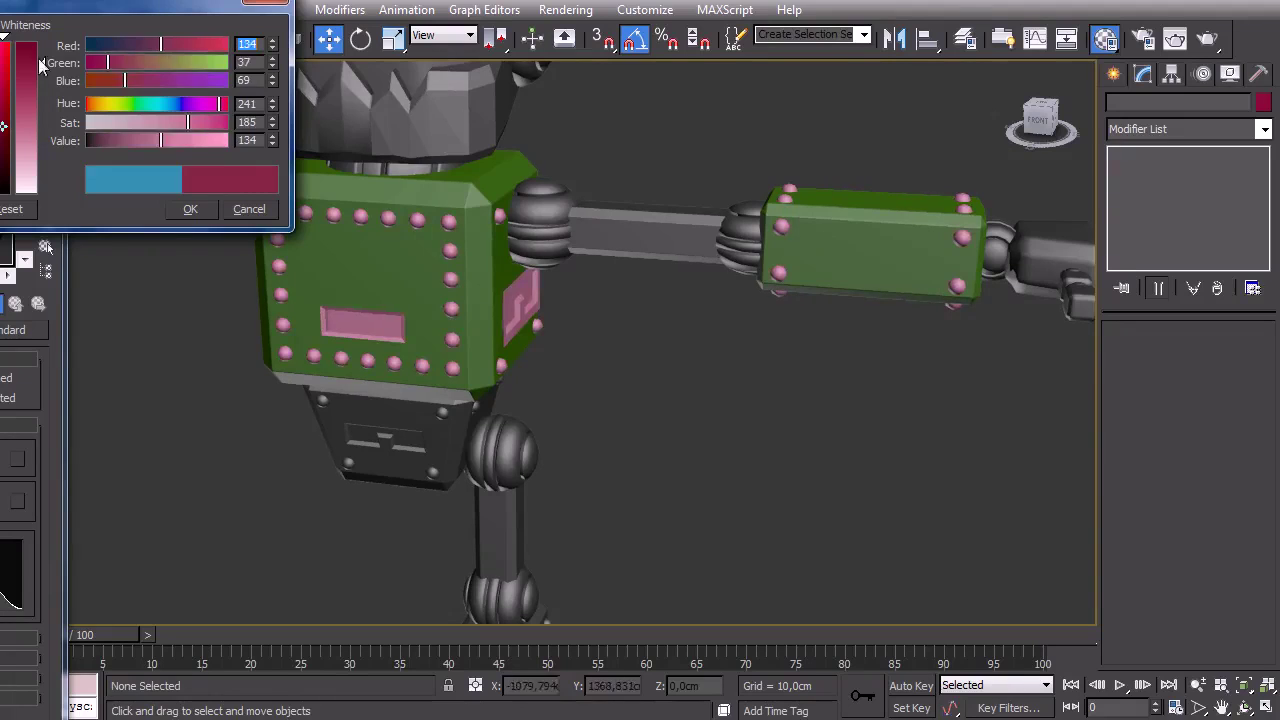
{"action": "left_click_drag", "start_coordinate": [47, 75], "coordinate": [41, 60]}
{"action": "left_click_drag", "start_coordinate": [142, 136], "coordinate": [129, 137]}
{"action": "left_click_drag", "start_coordinate": [127, 46], "coordinate": [211, 47]}
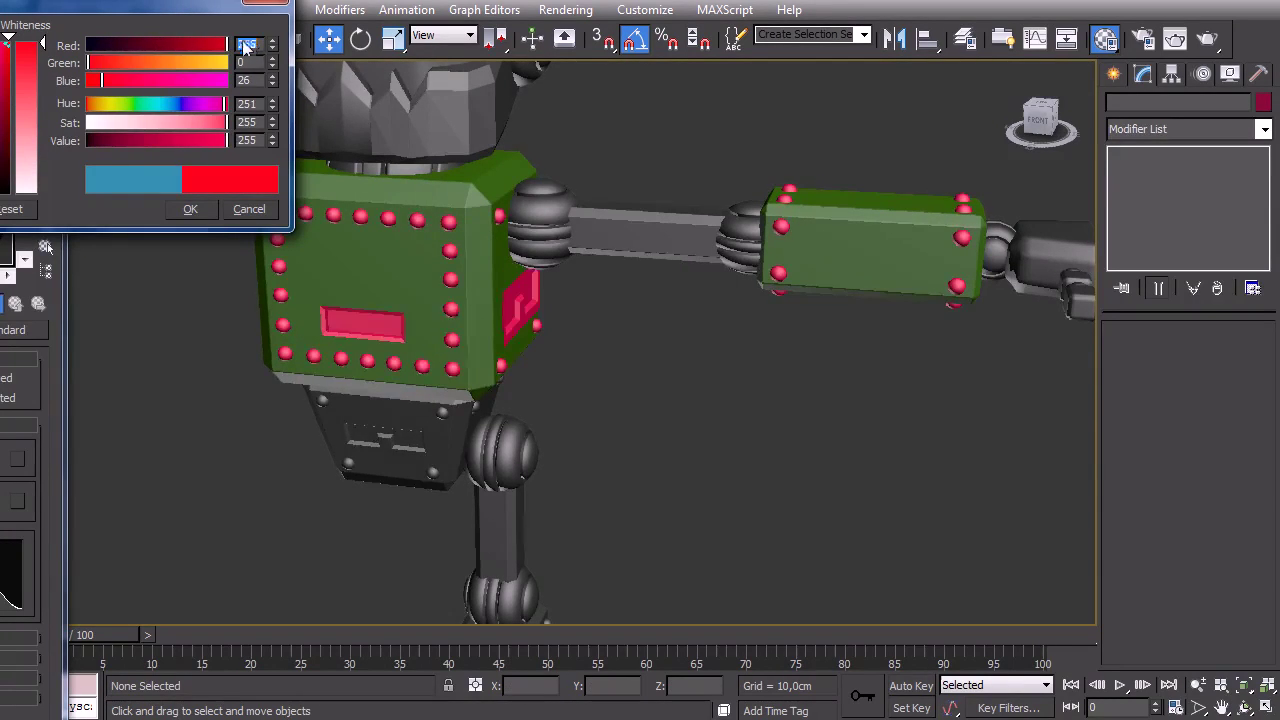
{"action": "left_click_drag", "start_coordinate": [111, 79], "coordinate": [87, 80]}
{"action": "left_click_drag", "start_coordinate": [172, 46], "coordinate": [156, 42]}
{"action": "left_click", "coordinate": [190, 212]}
Select the inset detail on the back of the forearm and examine it up close with edged faces displayed.
{"action": "middle_click_drag", "start_coordinate": [514, 288], "coordinate": [266, 368]}
{"action": "scroll", "coordinate": [590, 395], "scroll_direction": "down", "scroll_amount": 4}
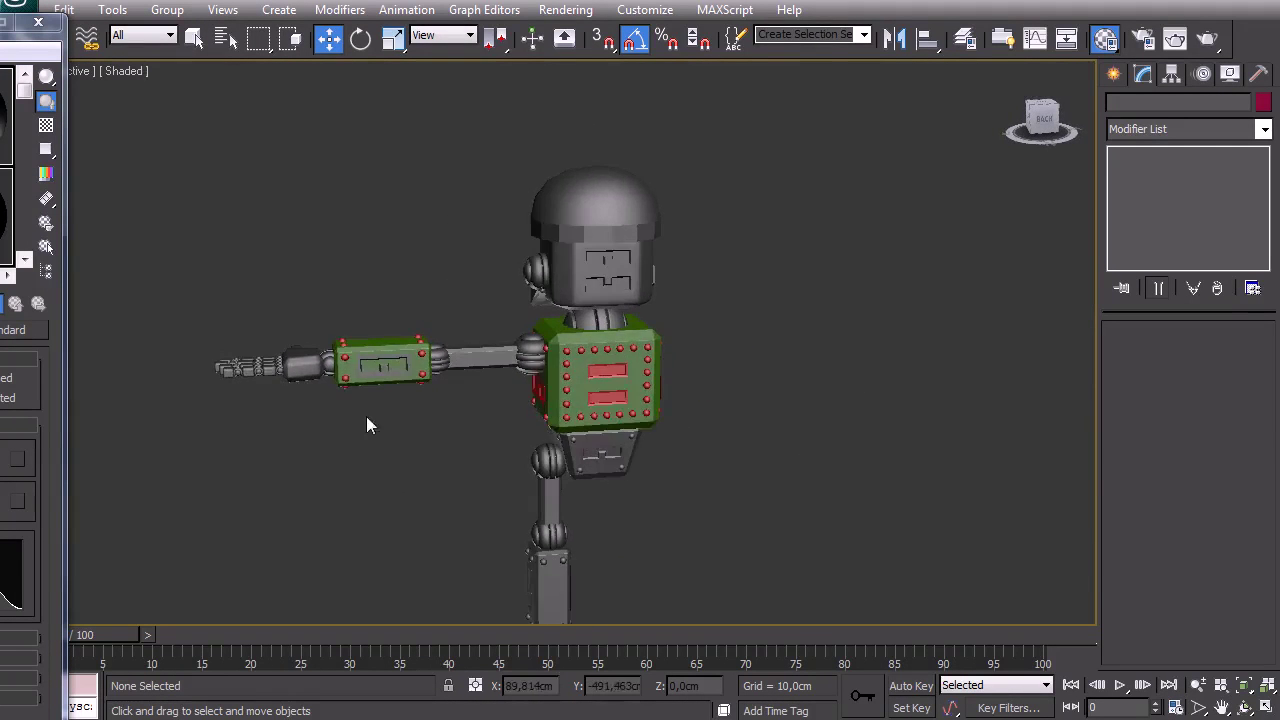
{"action": "scroll", "coordinate": [468, 402], "scroll_direction": "up", "scroll_amount": 3}
{"action": "middle_click_drag", "start_coordinate": [468, 402], "coordinate": [671, 394]}
{"action": "scroll", "coordinate": [660, 390], "scroll_direction": "up", "scroll_amount": 4}
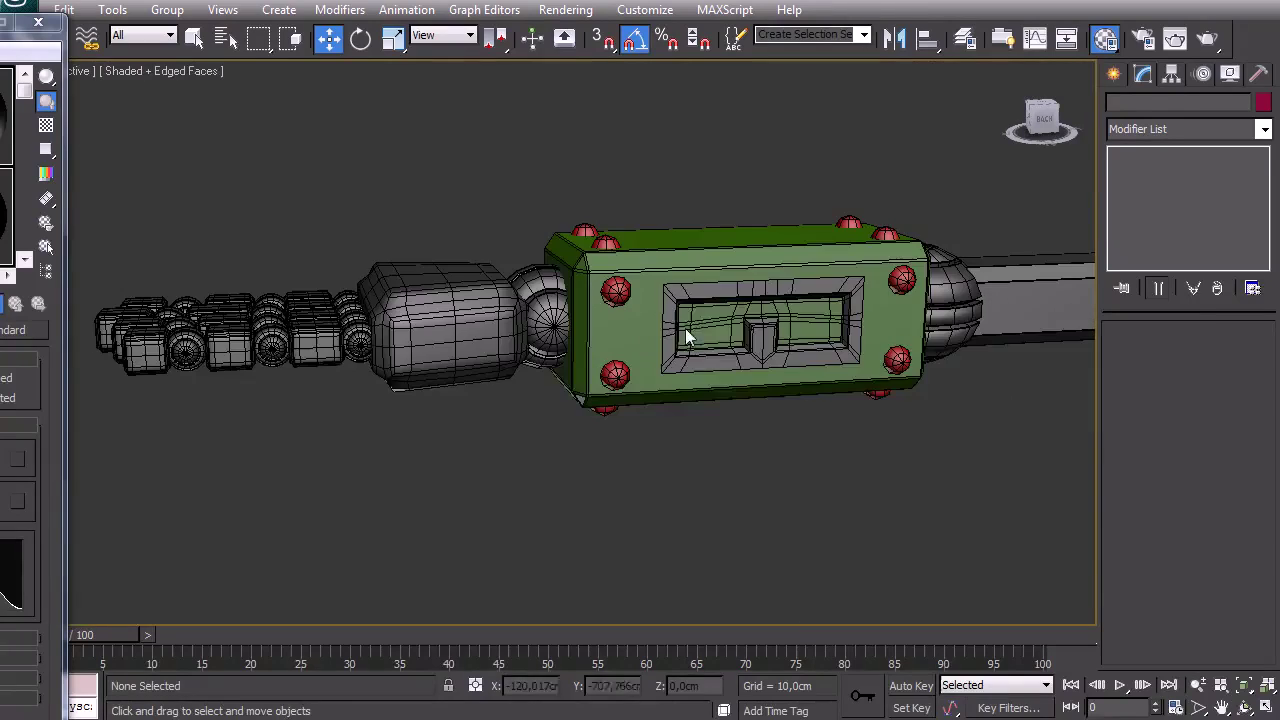
{"action": "key", "text": "F4"}
{"action": "left_click", "coordinate": [703, 293]}
{"action": "key", "text": "r"}
{"action": "middle_click_drag", "start_coordinate": [752, 307], "coordinate": [700, 348], "text": "alt"}
{"action": "key", "text": "w"}
{"action": "key", "text": "z"}
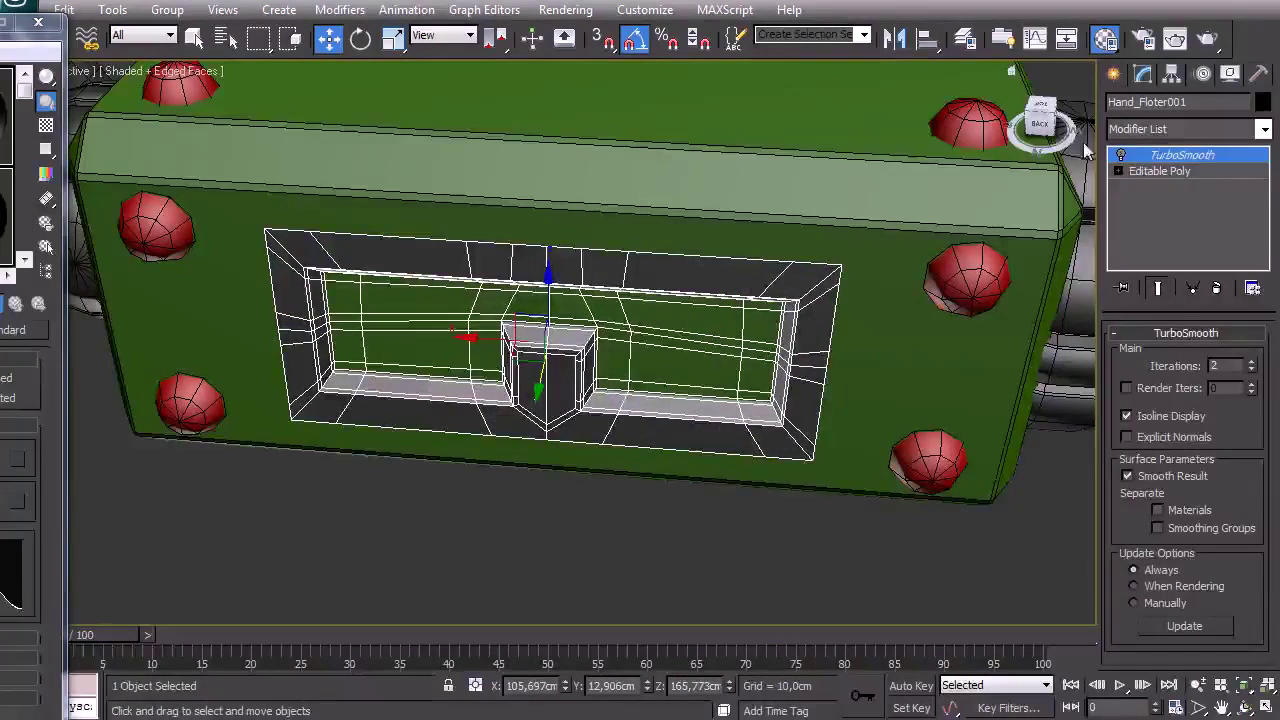
Add a TurboSmooth modifier to the forearm box, with the model displayed shaded without edges.
{"action": "key", "text": "F4"}
{"action": "left_click", "coordinate": [878, 186]}
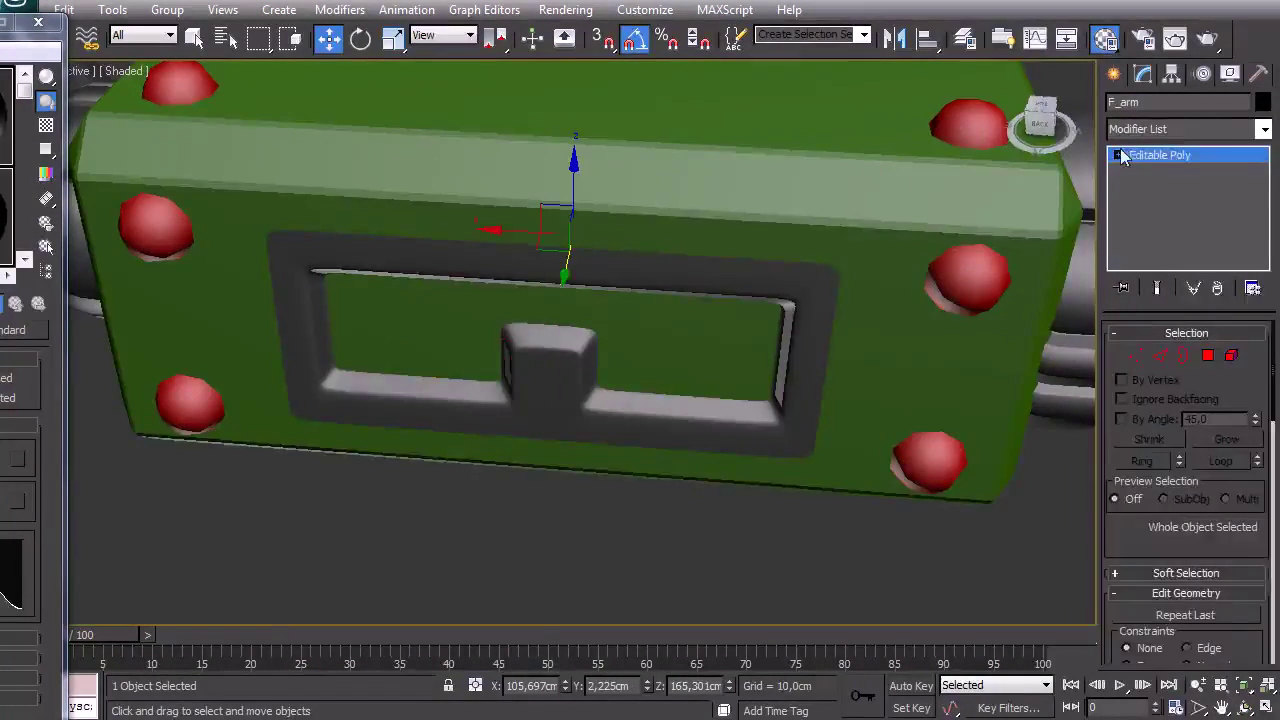
{"action": "left_click", "coordinate": [1173, 132]}
{"action": "key", "text": "t"}
{"action": "key", "text": "u"}
{"action": "key", "text": "Return"}
{"action": "middle_click_drag", "start_coordinate": [660, 300], "coordinate": [611, 342], "text": "alt"}
{"action": "key", "text": "w"}
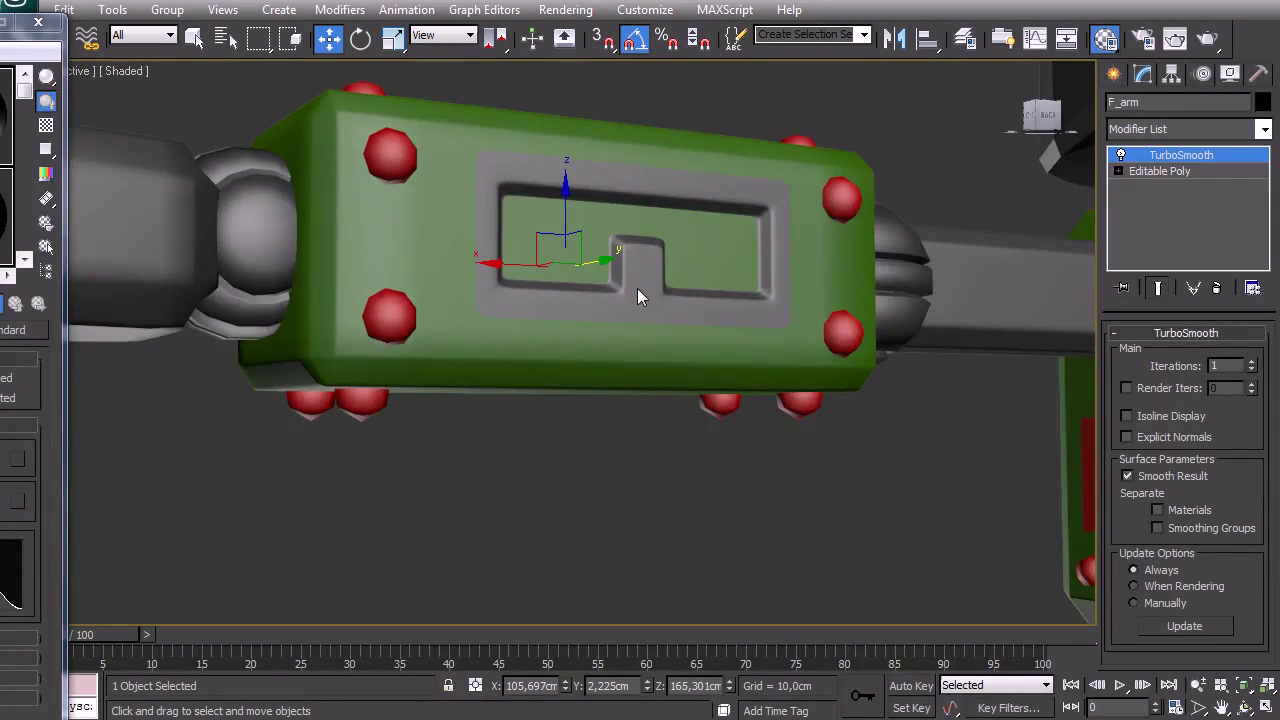
Move the inset detail on the back of the forearm outward along Y by about 0.23 cm, clear of the green surface.
{"action": "left_click", "coordinate": [635, 471]}
{"action": "left_click", "coordinate": [638, 266]}
{"action": "middle_click_drag", "start_coordinate": [638, 268], "coordinate": [623, 352], "text": "alt"}
{"action": "left_click_drag", "start_coordinate": [678, 338], "coordinate": [700, 338]}
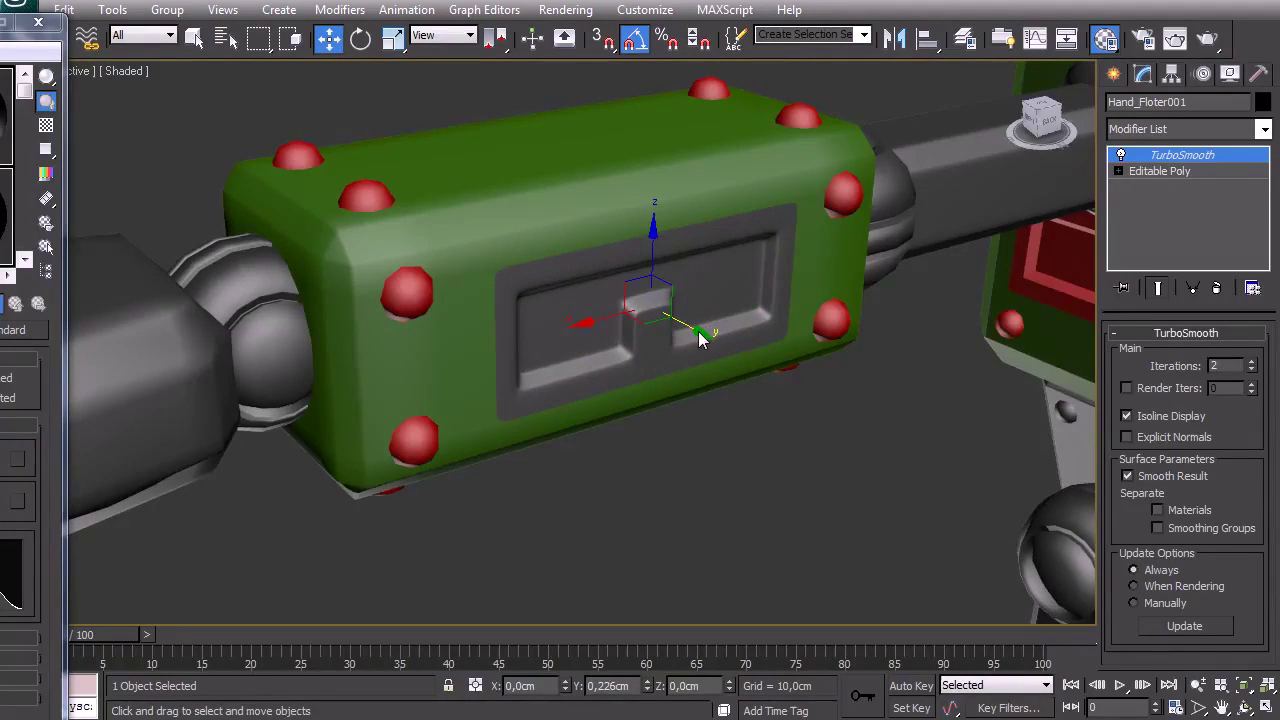
{"action": "middle_click_drag", "start_coordinate": [613, 352], "coordinate": [670, 345], "text": "alt"}
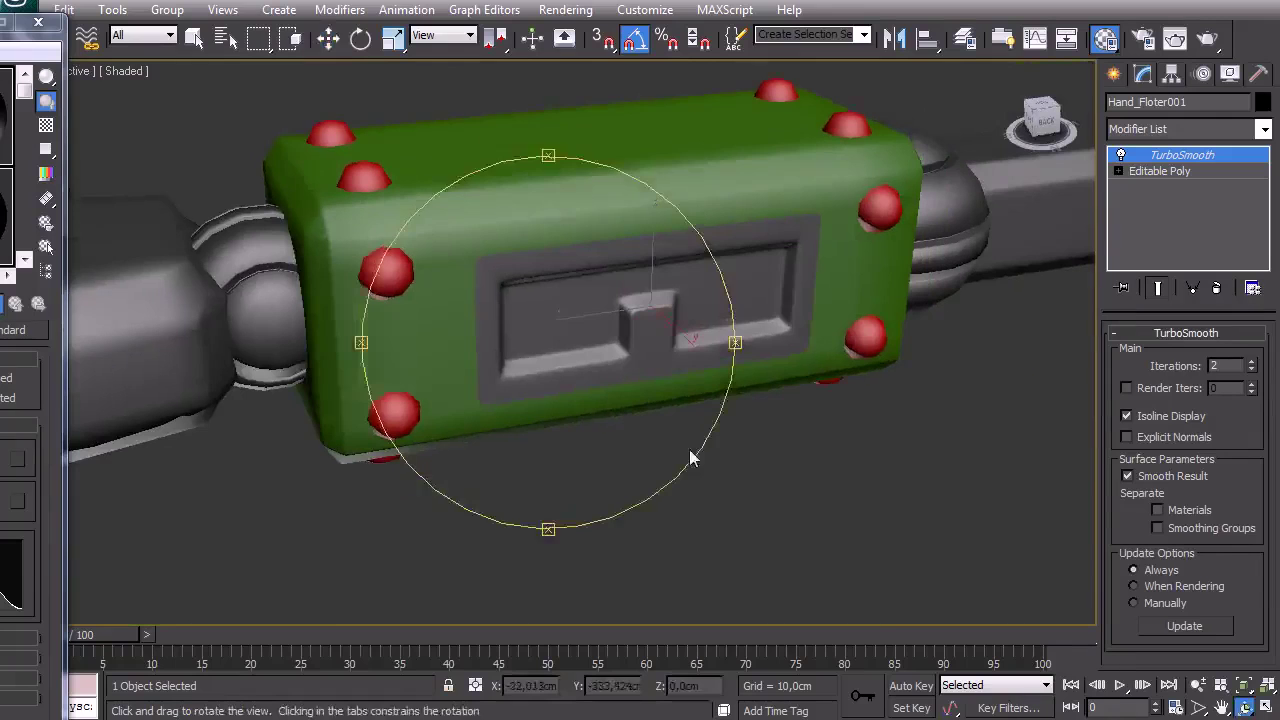
Switch off the TurboSmooth modifier on both the forearm's inset detail and the forearm box.
{"action": "left_click", "coordinate": [1120, 156]}
{"action": "left_click", "coordinate": [797, 414]}
{"action": "left_click", "coordinate": [591, 179]}
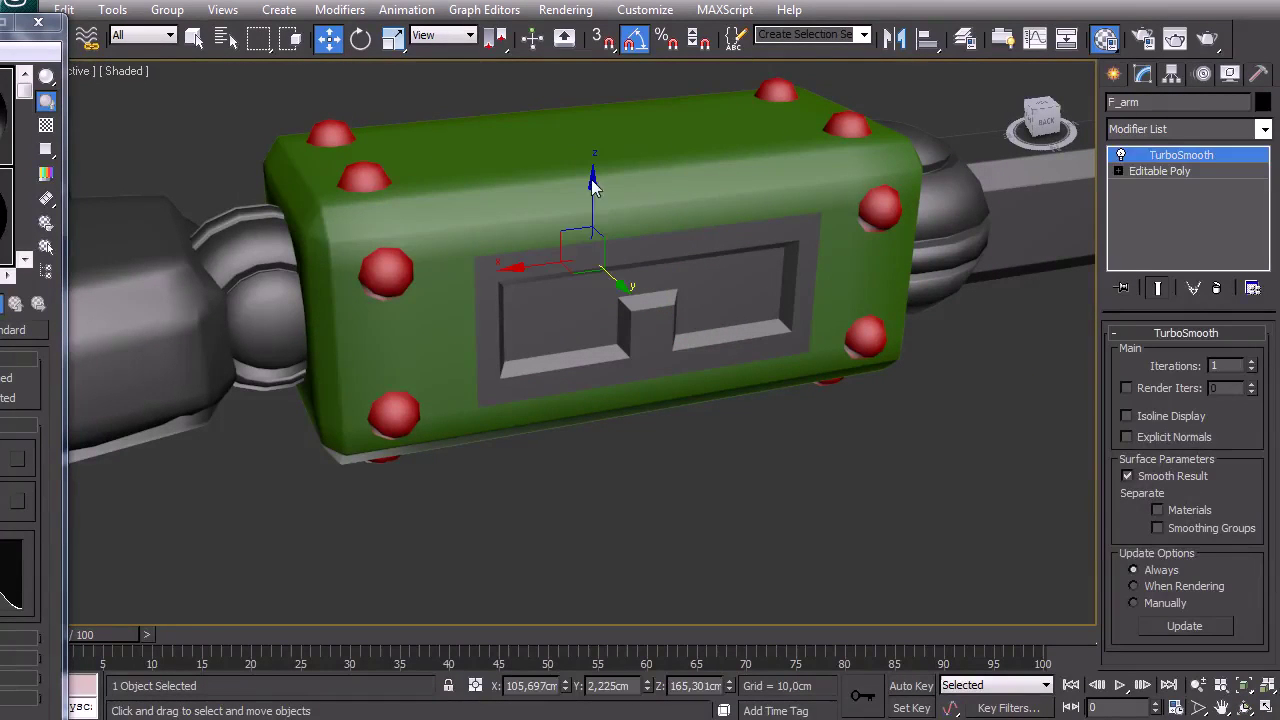
{"action": "left_click", "coordinate": [1121, 156]}
{"action": "left_click", "coordinate": [893, 451]}
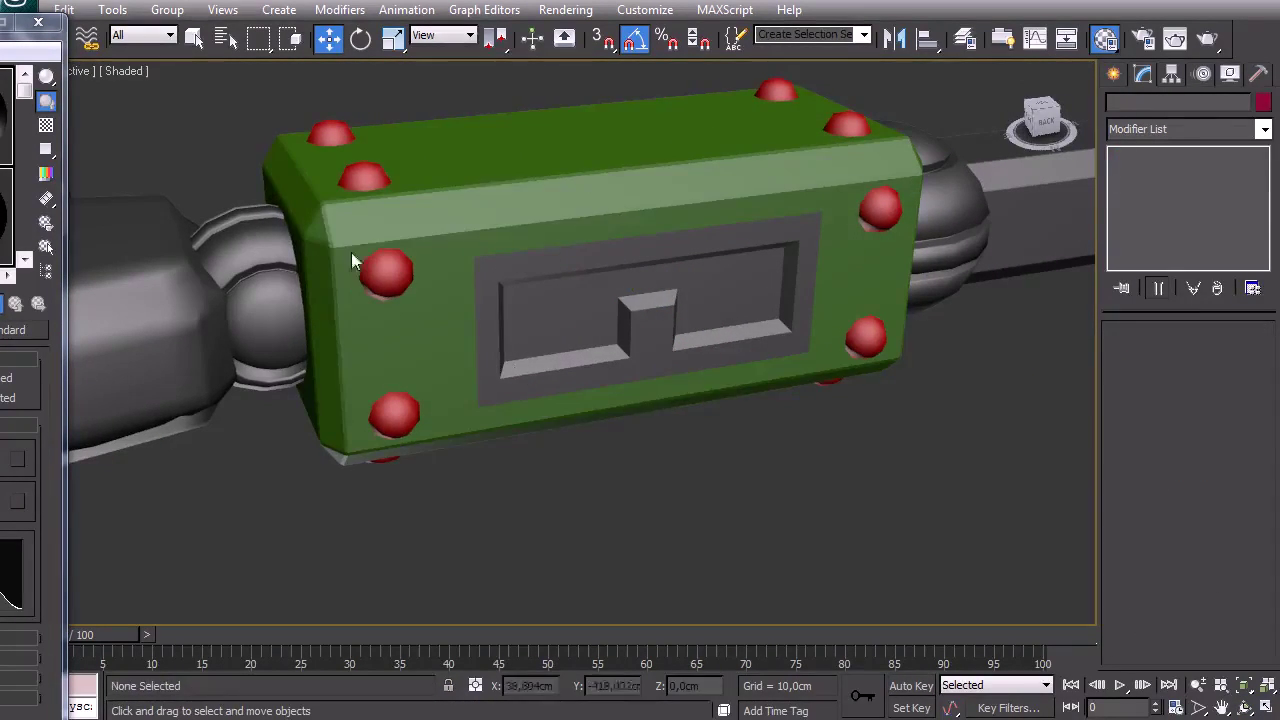
Attach the forearm's inset detail to its red rivets, using Match Material IDs to Material with Condense Material and IDs.
{"action": "left_click", "coordinate": [416, 279]}
{"action": "left_click", "coordinate": [390, 262]}
{"action": "key", "text": "F4"}
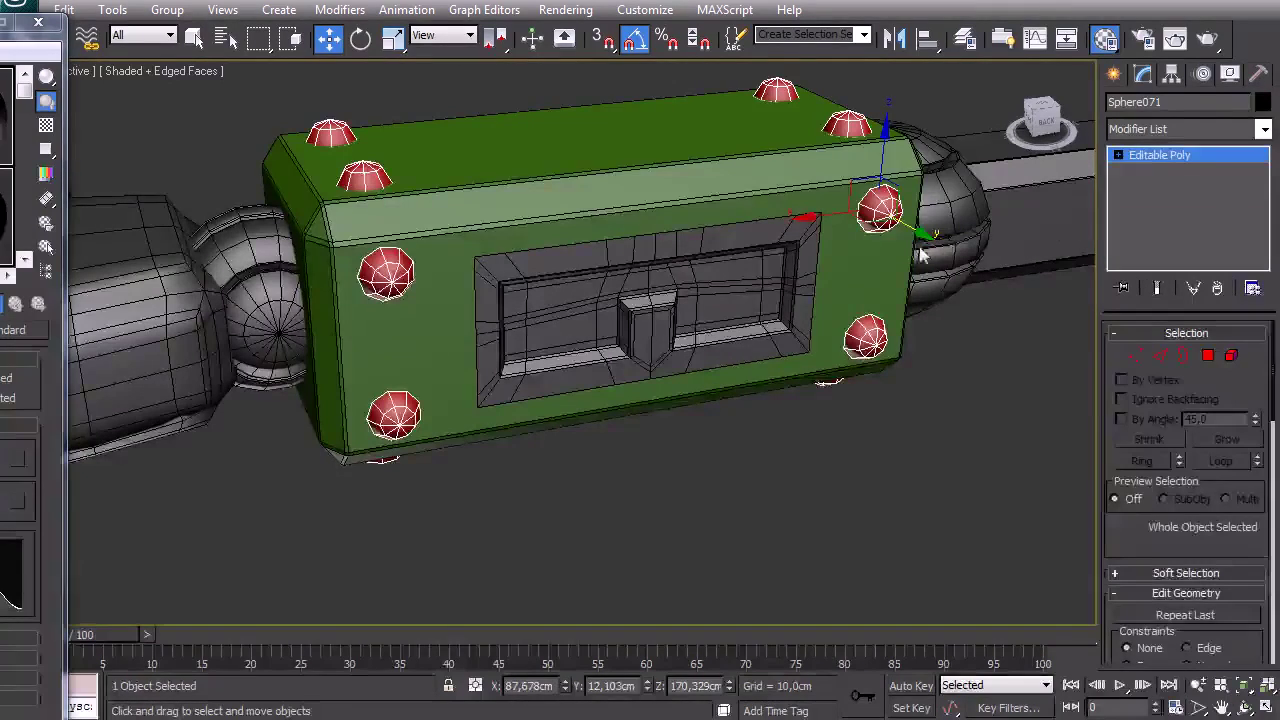
{"action": "right_click", "coordinate": [770, 260]}
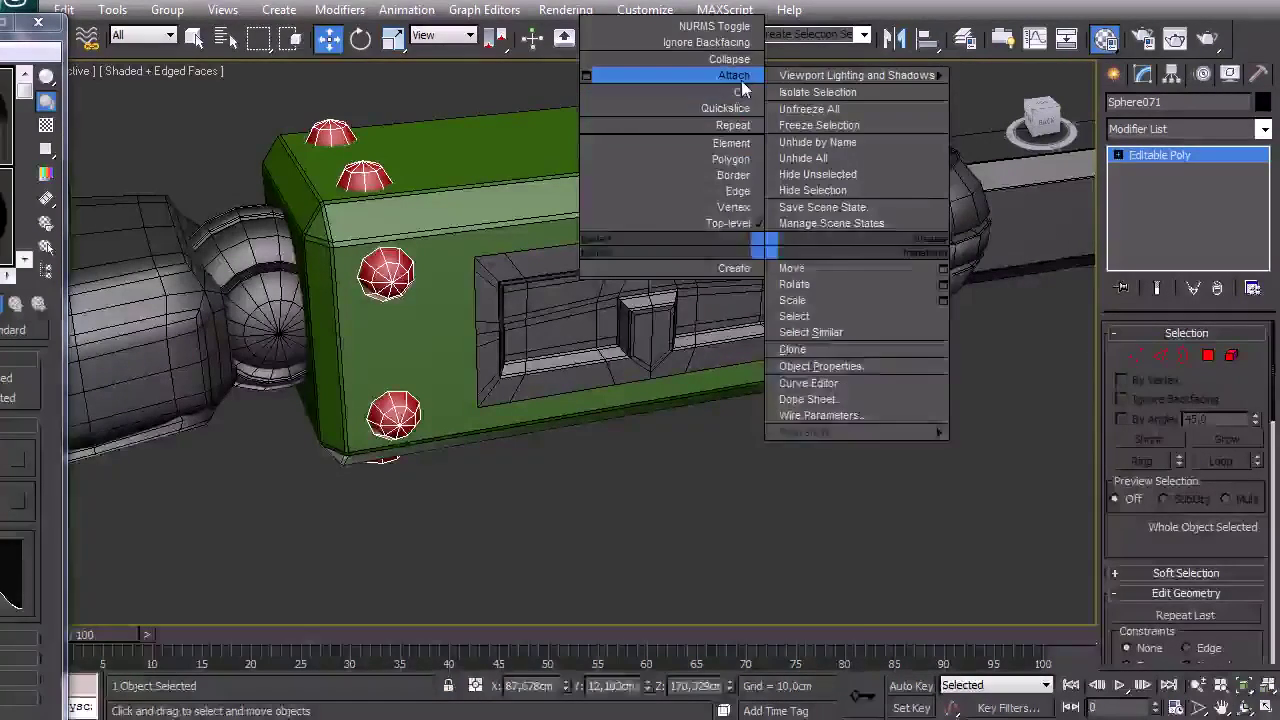
{"action": "left_click", "coordinate": [790, 314]}
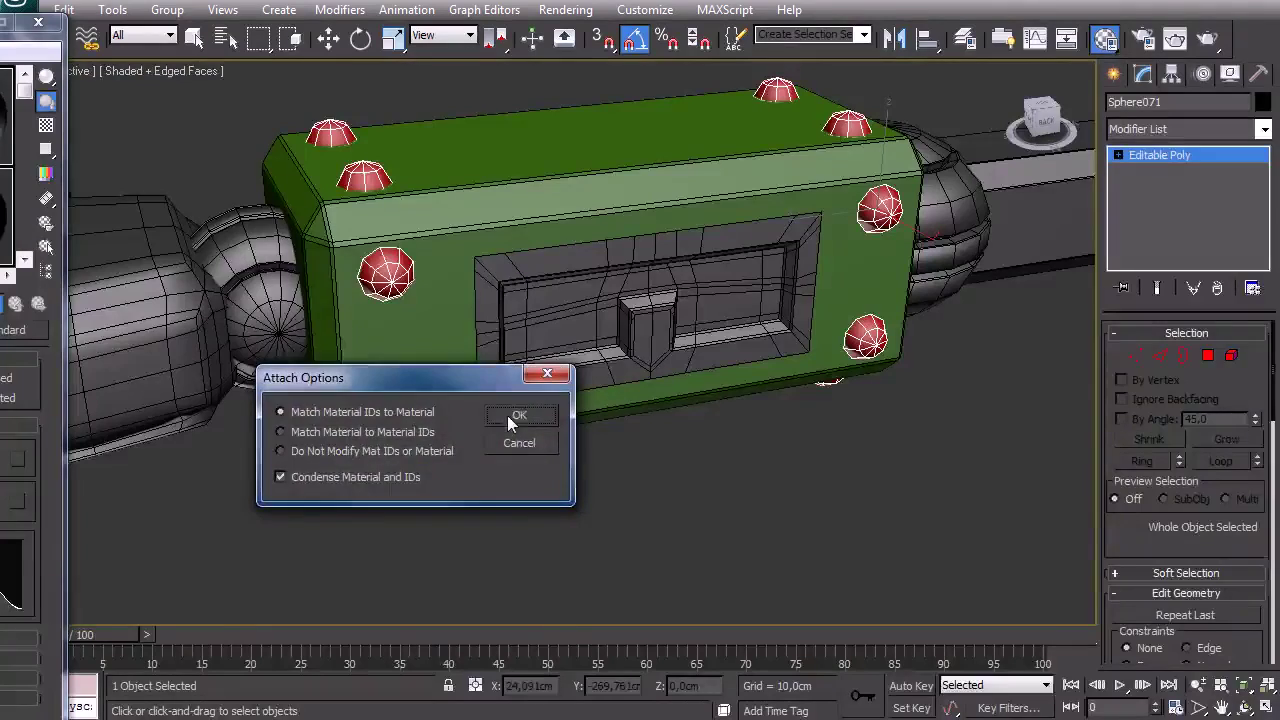
{"action": "left_click", "coordinate": [519, 417]}
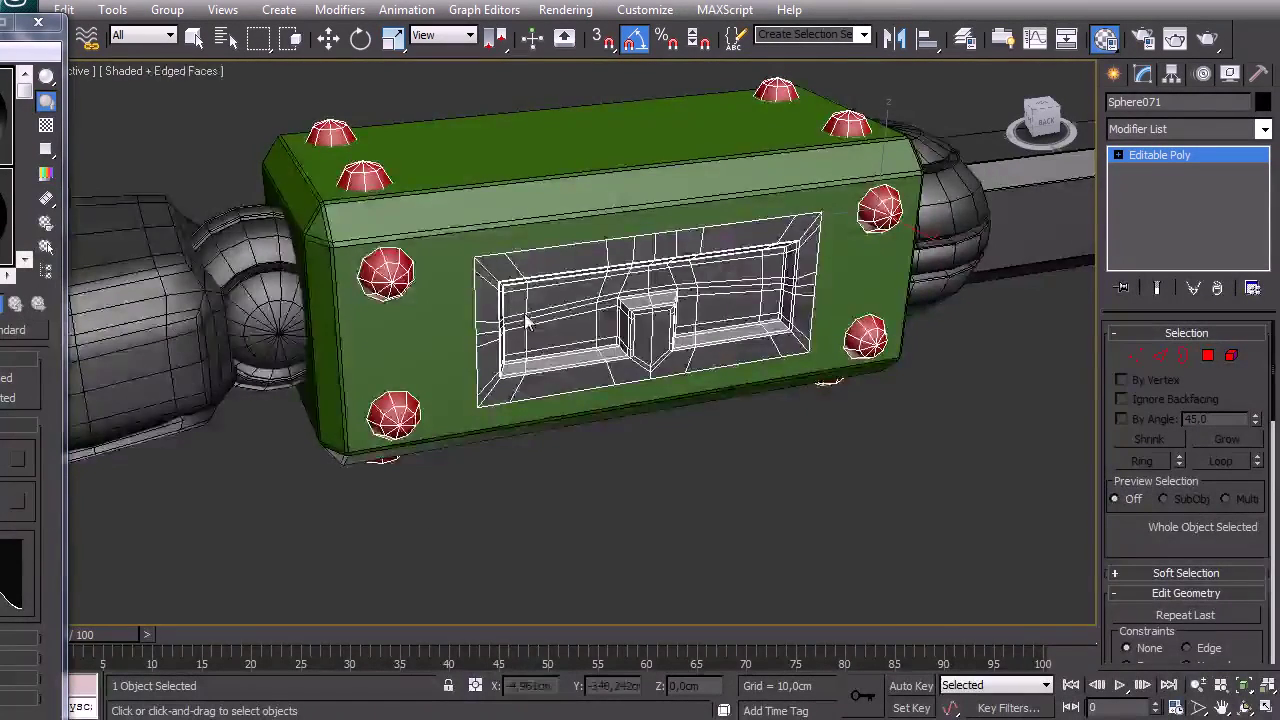
{"action": "key", "text": "F4"}
{"action": "key", "text": "F2"}
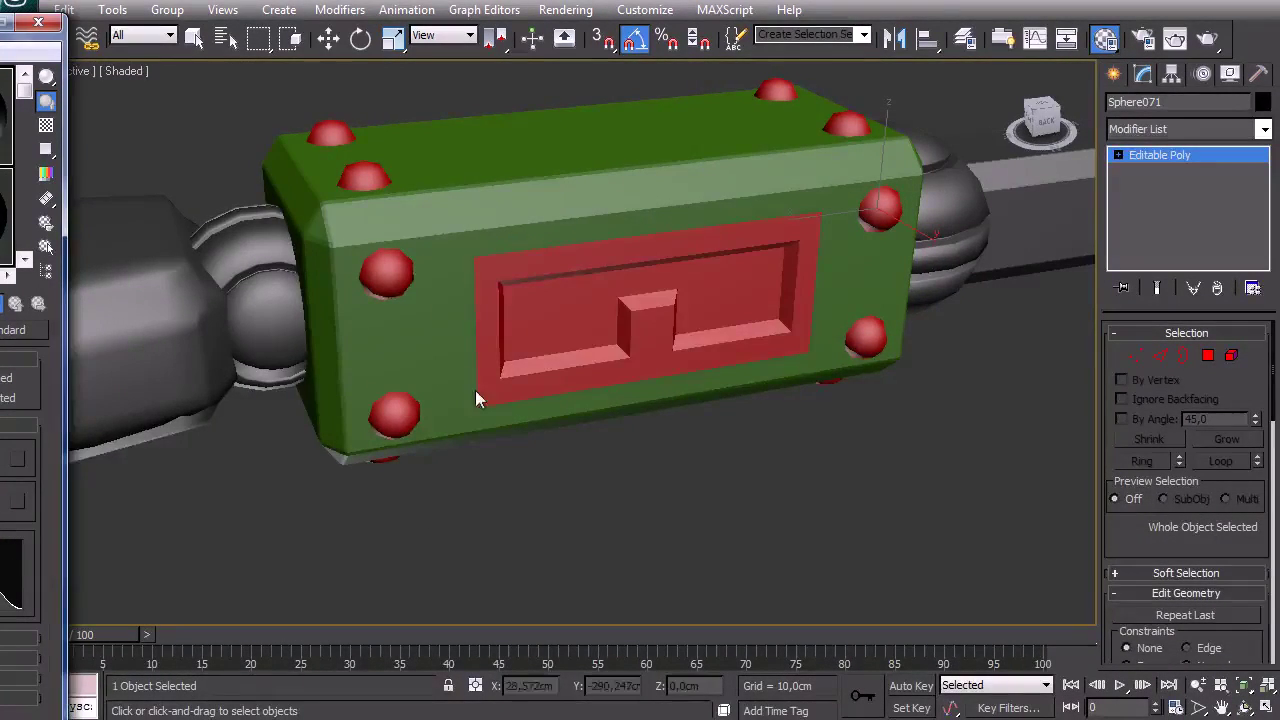
{"action": "key", "text": "F4"}
{"action": "key", "text": "F4"}
Examine the upper arm bar and its shoulder and elbow joints from the front with edged faces displayed.
{"action": "scroll", "coordinate": [717, 417], "scroll_direction": "down", "scroll_amount": 5}
{"action": "key", "text": "w"}
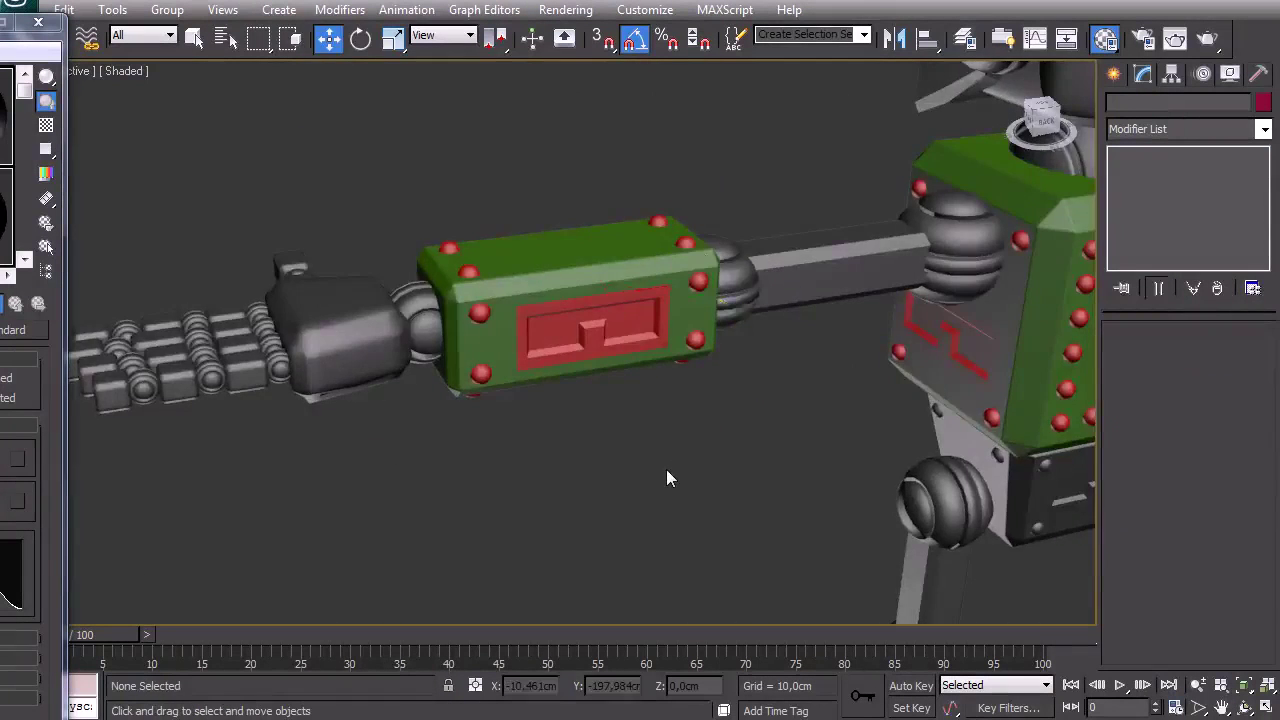
{"action": "left_click", "coordinate": [666, 469]}
{"action": "scroll", "coordinate": [597, 421], "scroll_direction": "down", "scroll_amount": 6}
{"action": "middle_click_drag", "start_coordinate": [595, 419], "coordinate": [185, 361], "text": "alt"}
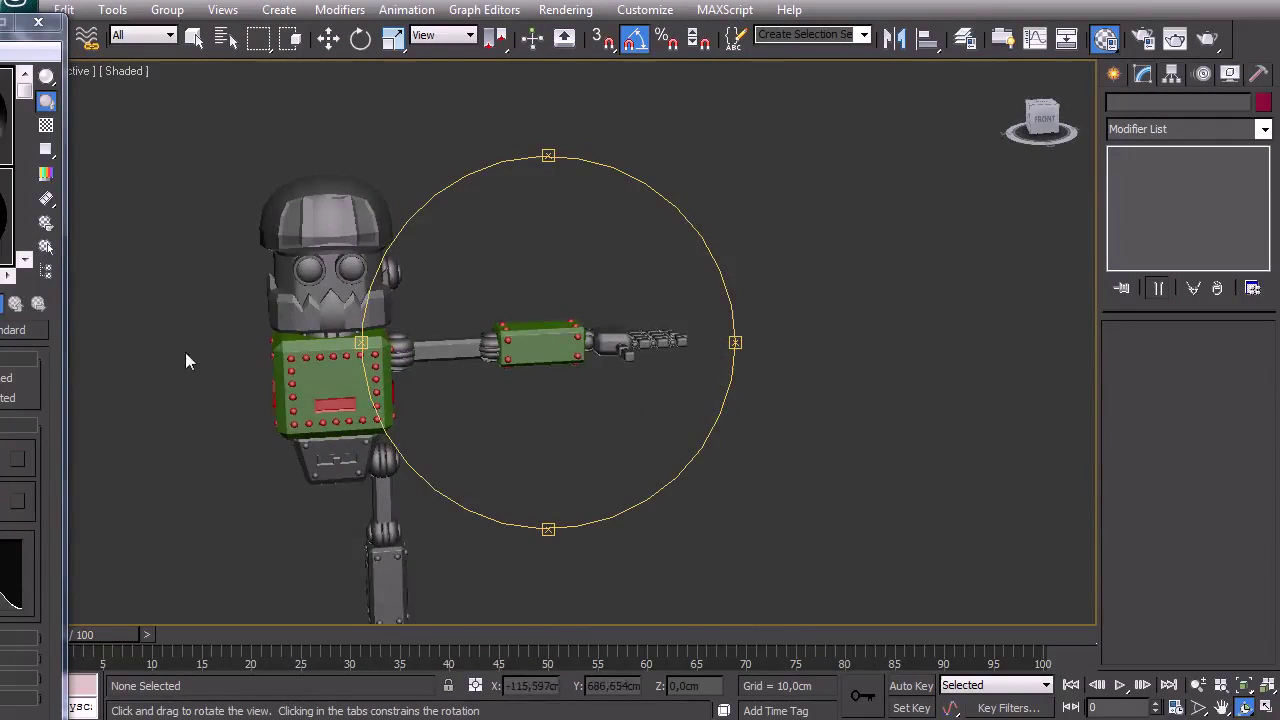
{"action": "scroll", "coordinate": [572, 368], "scroll_direction": "up", "scroll_amount": 4}
{"action": "key", "text": "w"}
{"action": "left_click", "coordinate": [442, 381]}
{"action": "scroll", "coordinate": [430, 410], "scroll_direction": "up", "scroll_amount": 3}
{"action": "key", "text": "z"}
{"action": "key", "text": "F4"}
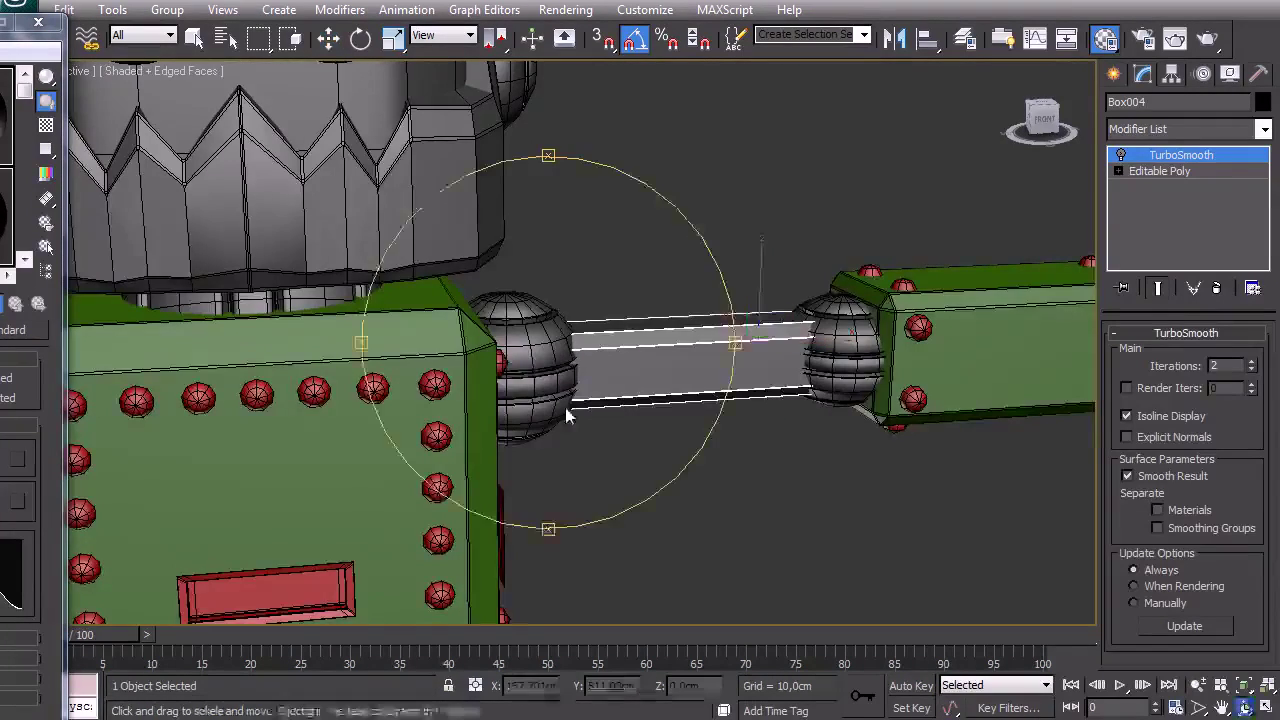
{"action": "key", "text": "ctrl+r"}
{"action": "middle_click_drag", "start_coordinate": [485, 362], "coordinate": [460, 378], "text": "alt"}
Convert the upper arm bar with its shoulder and elbow joints to Editable Poly and apply the green material to them.
{"action": "left_click", "coordinate": [517, 343]}
{"action": "left_click", "coordinate": [683, 356]}
{"action": "left_click", "coordinate": [852, 372]}
{"action": "left_click", "coordinate": [712, 369], "text": "ctrl"}
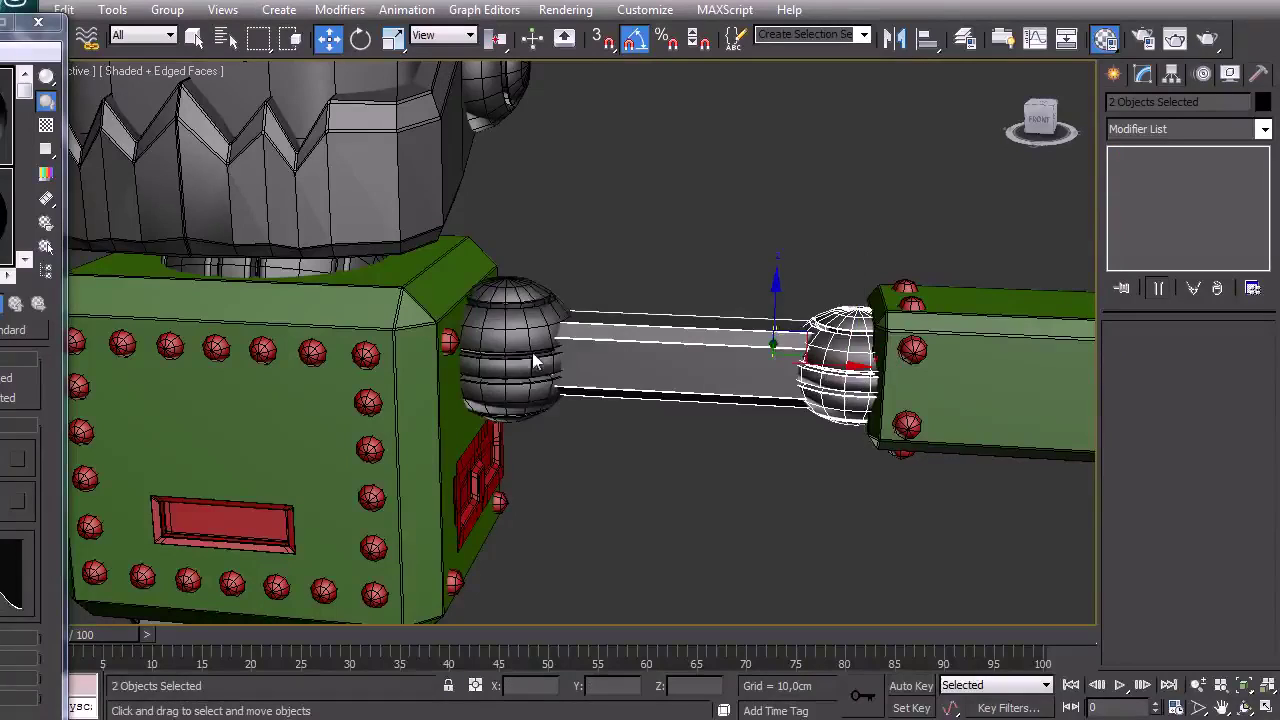
{"action": "left_click", "coordinate": [545, 360], "text": "ctrl"}
{"action": "right_click", "coordinate": [712, 368]}
{"action": "mouse_move", "coordinate": [890, 556]}
{"action": "left_click", "coordinate": [950, 569]}
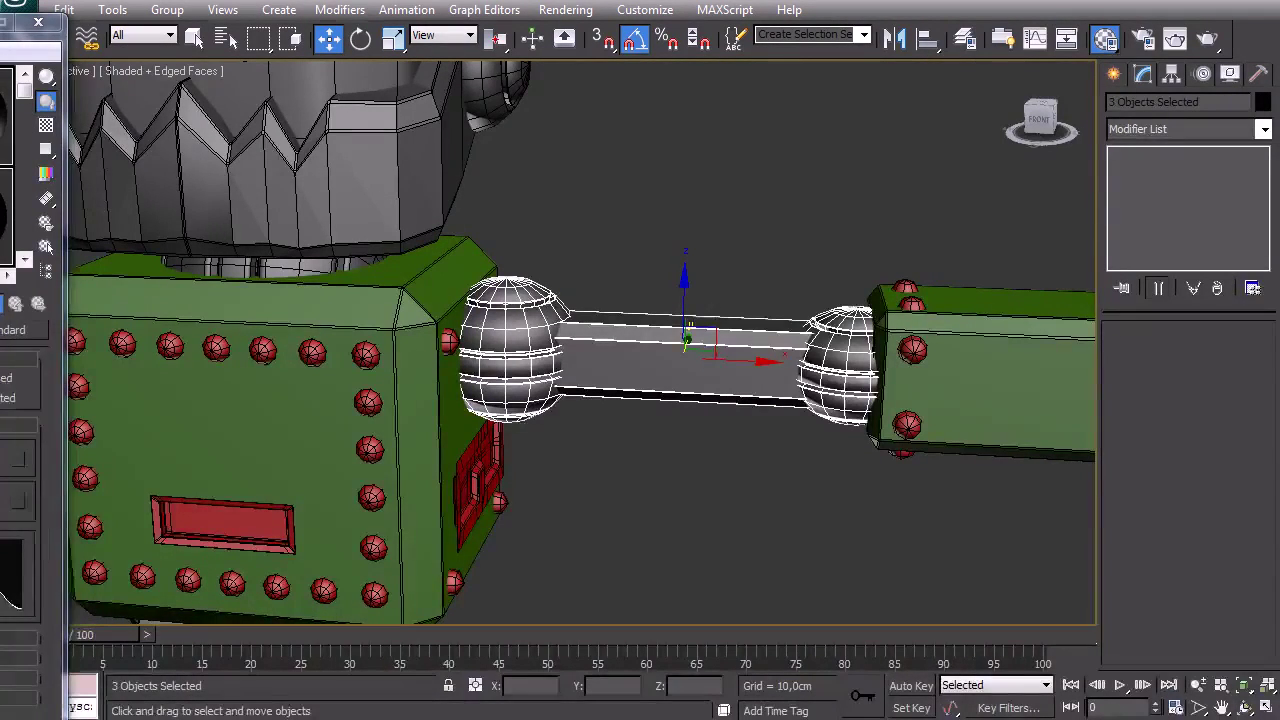
{"action": "left_click", "coordinate": [601, 449]}
Isolate the ball-shaped neck joint and compare its mesh with TurboSmooth's Isoline Display off and on.
{"action": "middle_click_drag", "start_coordinate": [467, 380], "coordinate": [343, 220], "text": "alt"}
{"action": "left_click", "coordinate": [340, 225]}
{"action": "scroll", "coordinate": [325, 320], "scroll_direction": "up", "scroll_amount": 3}
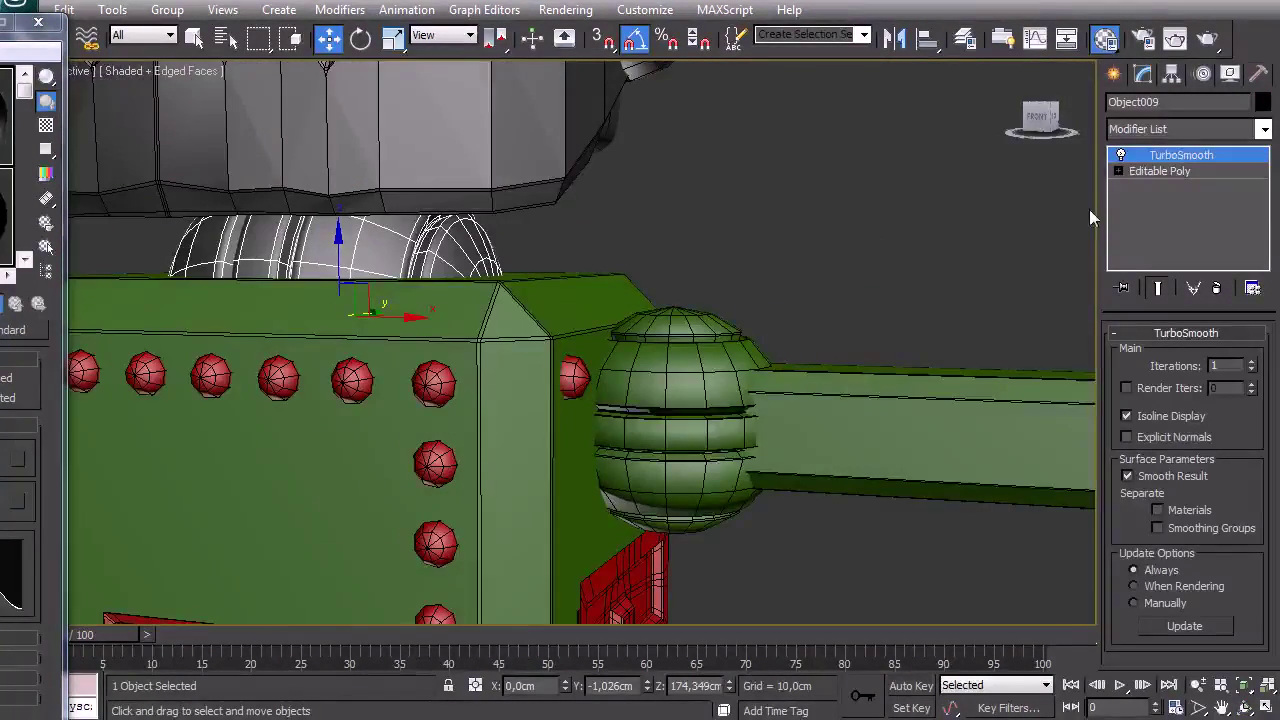
{"action": "key", "text": "alt+q"}
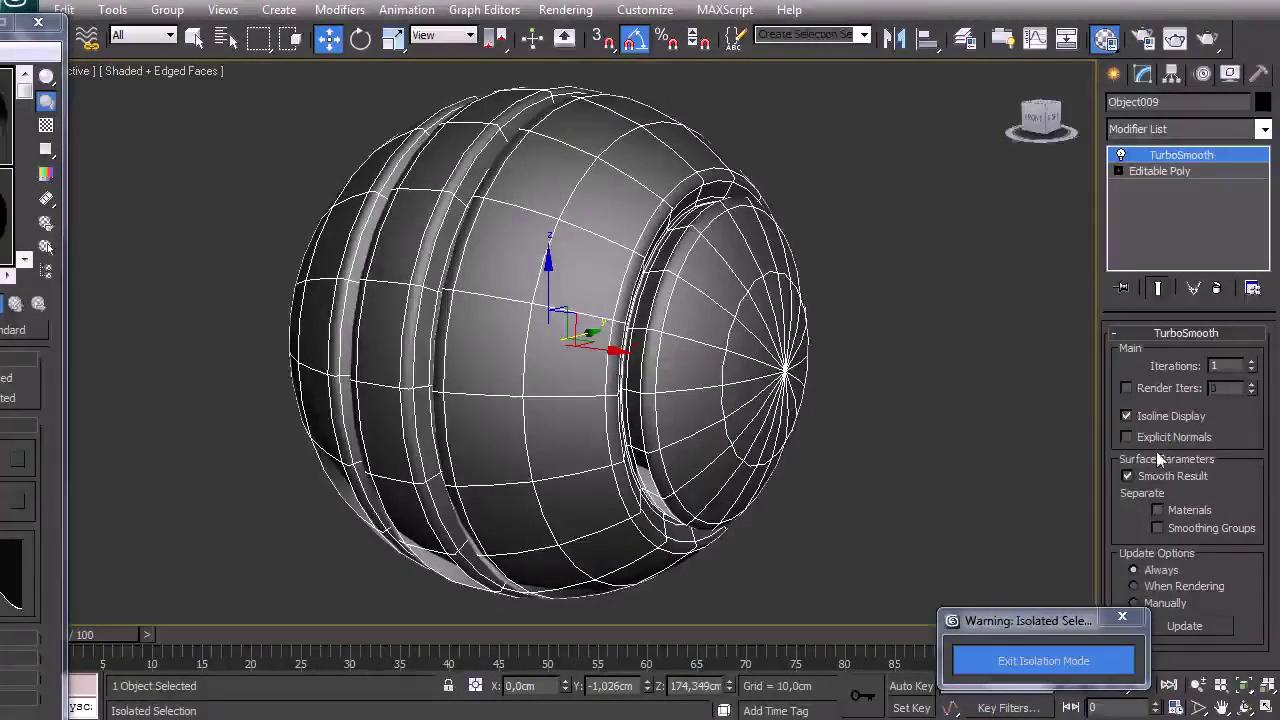
{"action": "middle_click_drag", "start_coordinate": [524, 450], "coordinate": [558, 403], "text": "alt"}
{"action": "left_click", "coordinate": [1170, 415]}
{"action": "left_click", "coordinate": [1170, 415]}
{"action": "scroll", "coordinate": [705, 371], "scroll_direction": "down", "scroll_amount": 3}
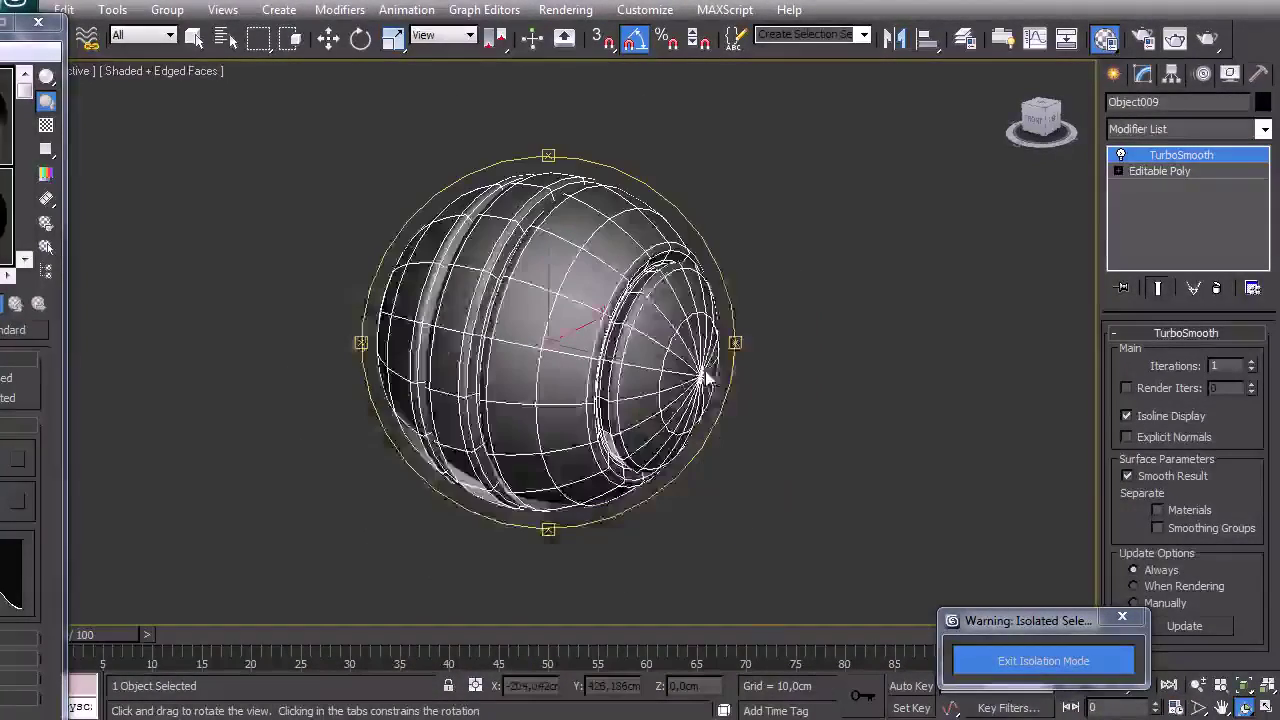
{"action": "key", "text": "w"}
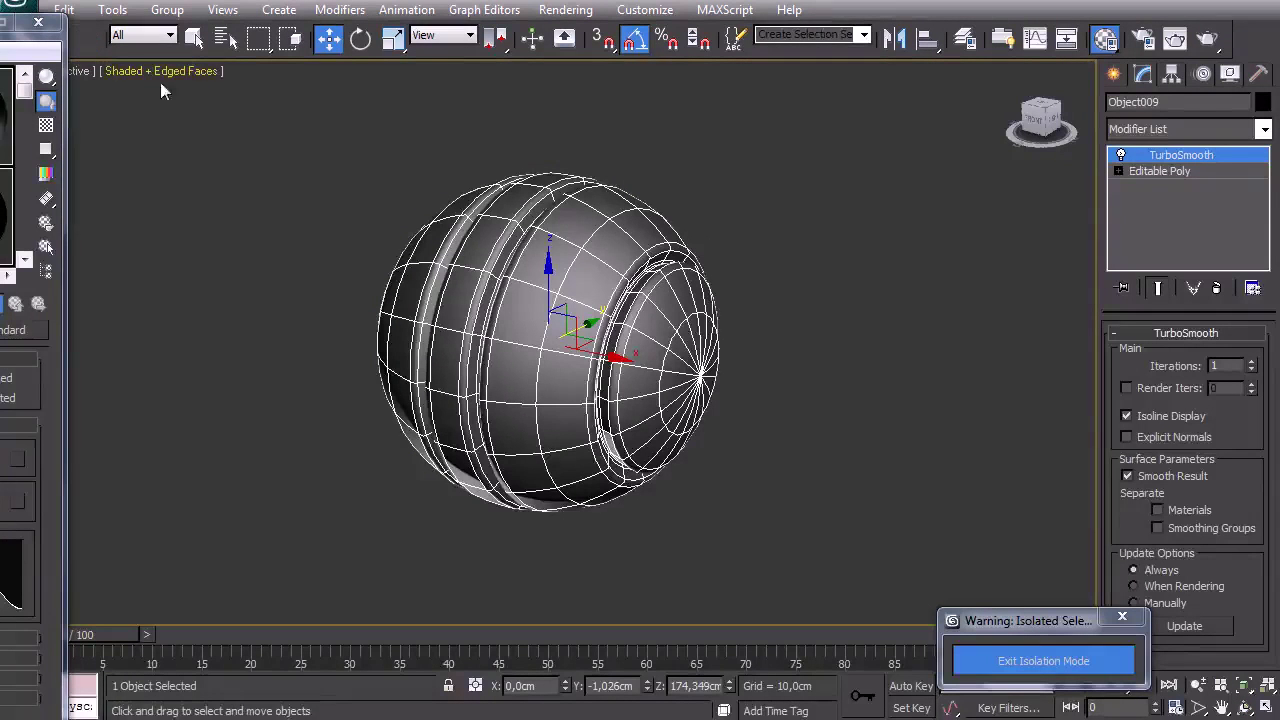
Convert the smoothed neck joint to Editable Poly and examine its mesh at vertex level.
{"action": "right_click", "coordinate": [544, 338]}
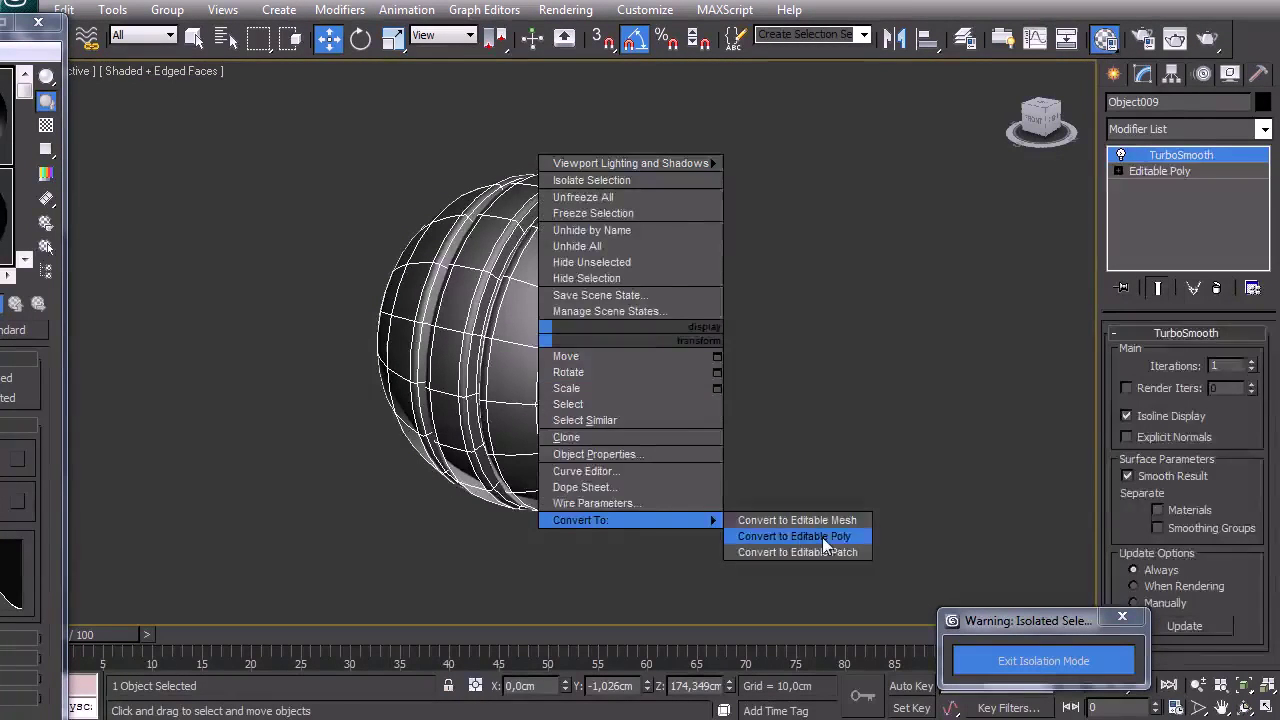
{"action": "left_click", "coordinate": [824, 541]}
{"action": "left_click", "coordinate": [825, 493]}
{"action": "left_click", "coordinate": [557, 350]}
{"action": "scroll", "coordinate": [556, 348], "scroll_direction": "up", "scroll_amount": 4}
{"action": "key", "text": "ctrl+r"}
{"action": "left_click_drag", "start_coordinate": [446, 323], "coordinate": [593, 298]}
{"action": "middle_click_drag", "start_coordinate": [551, 333], "coordinate": [568, 360], "text": "alt"}
{"action": "key", "text": "1"}
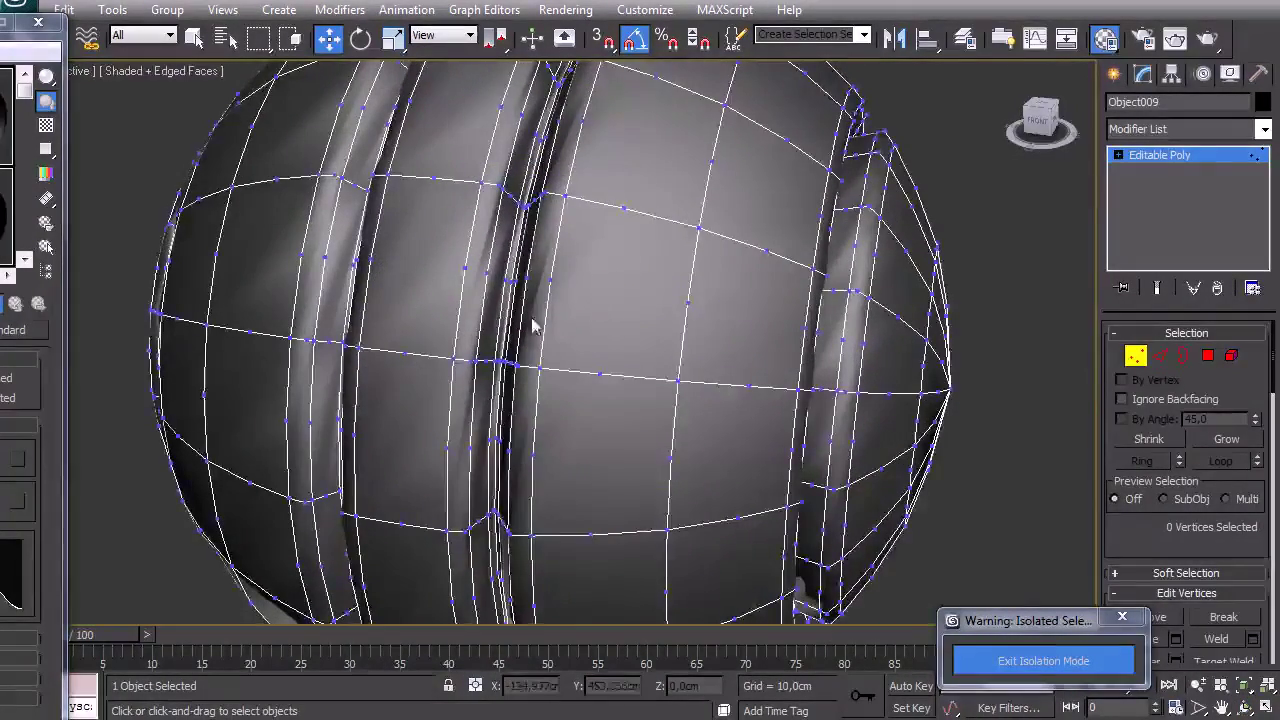
{"action": "scroll", "coordinate": [561, 318], "scroll_direction": "up", "scroll_amount": 3}
{"action": "middle_click_drag", "start_coordinate": [535, 341], "coordinate": [444, 360], "text": "alt"}
{"action": "scroll", "coordinate": [578, 346], "scroll_direction": "down", "scroll_amount": 5}
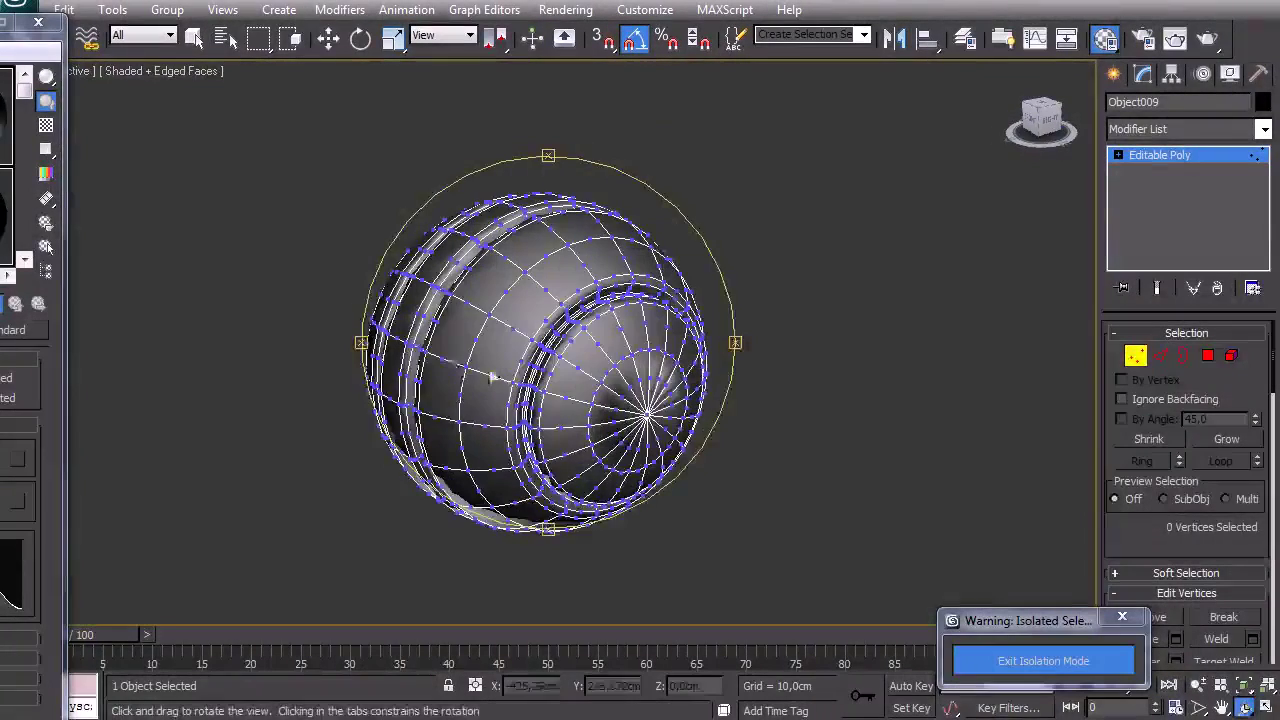
{"action": "key", "text": "F4"}
Add a TurboSmooth modifier on top of the converted neck joint and raise its iterations.
{"action": "left_click", "coordinate": [1205, 158]}
{"action": "left_click", "coordinate": [1202, 130]}
{"action": "type", "text": "turbo"}
{"action": "key", "text": "Return"}
{"action": "key", "text": "F4"}
{"action": "middle_click_drag", "start_coordinate": [572, 401], "coordinate": [634, 402], "text": "alt"}
{"action": "scroll", "coordinate": [556, 367], "scroll_direction": "up", "scroll_amount": 4}
{"action": "mouse_move", "coordinate": [556, 367]}
{"action": "middle_mouse_down", "text": "alt"}
{"action": "mouse_move", "coordinate": [574, 231]}
{"action": "mouse_move", "coordinate": [551, 345]}
{"action": "middle_mouse_up", "text": "alt"}
{"action": "left_click", "coordinate": [1252, 363]}
Examine the smoothed neck joint's surface and grooves with and without edged faces.
{"action": "key", "text": "F4"}
{"action": "key", "text": "F4"}
{"action": "left_click_drag", "start_coordinate": [537, 404], "coordinate": [572, 468]}
{"action": "key", "text": "F4"}
{"action": "middle_click_drag", "start_coordinate": [572, 468], "coordinate": [540, 410], "text": "alt"}
{"action": "scroll", "coordinate": [538, 470], "scroll_direction": "down", "scroll_amount": 5}
{"action": "scroll", "coordinate": [540, 410], "scroll_direction": "up", "scroll_amount": 5}
{"action": "key", "text": "F4"}
{"action": "key", "text": "w"}
Undo the neck joint's added TurboSmooth and its conversion to Editable Poly.
{"action": "key", "text": "ctrl+z"}
{"action": "key", "text": "ctrl+z"}
{"action": "key", "text": "ctrl+z"}
{"action": "left_click", "coordinate": [804, 297]}
{"action": "key", "text": "ctrl+y"}
{"action": "key", "text": "ctrl+y"}
{"action": "key", "text": "F4"}
{"action": "key", "text": "F4"}
Switch off the neck joint's TurboSmooth and convert the unsmoothed joint to Editable Poly.
{"action": "left_click", "coordinate": [1121, 156]}
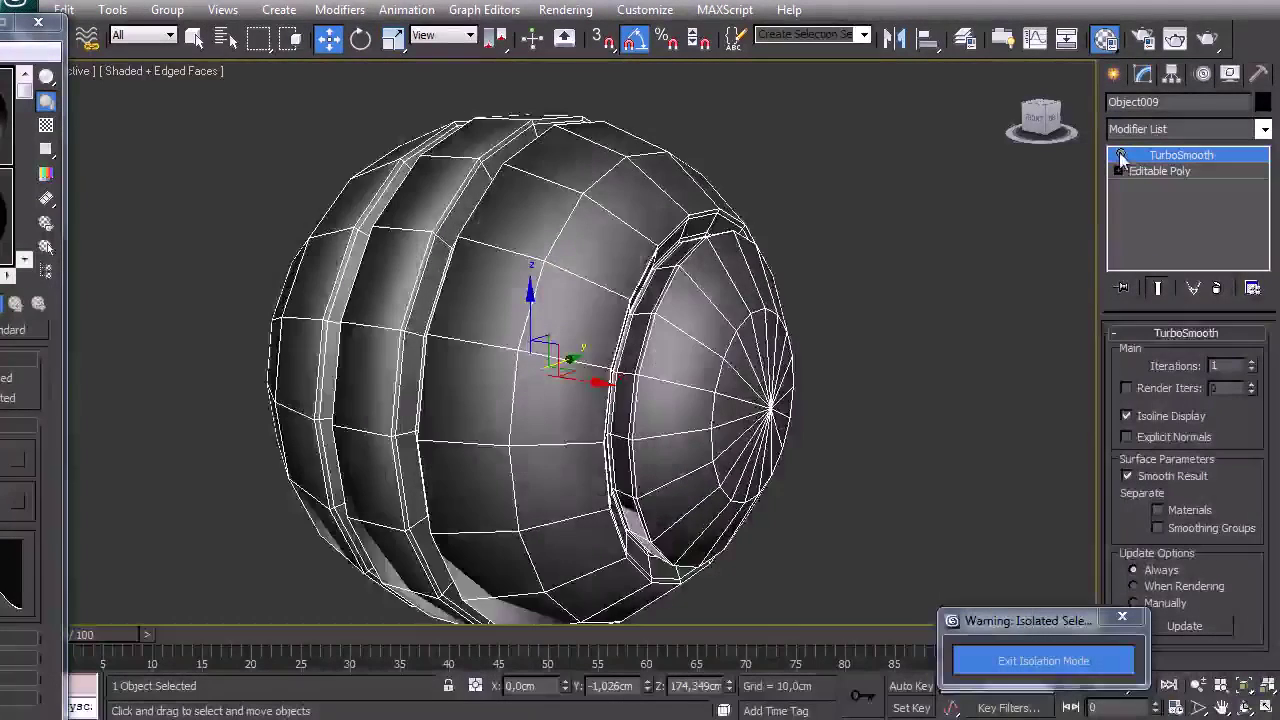
{"action": "key", "text": "F4"}
{"action": "right_click", "coordinate": [658, 352]}
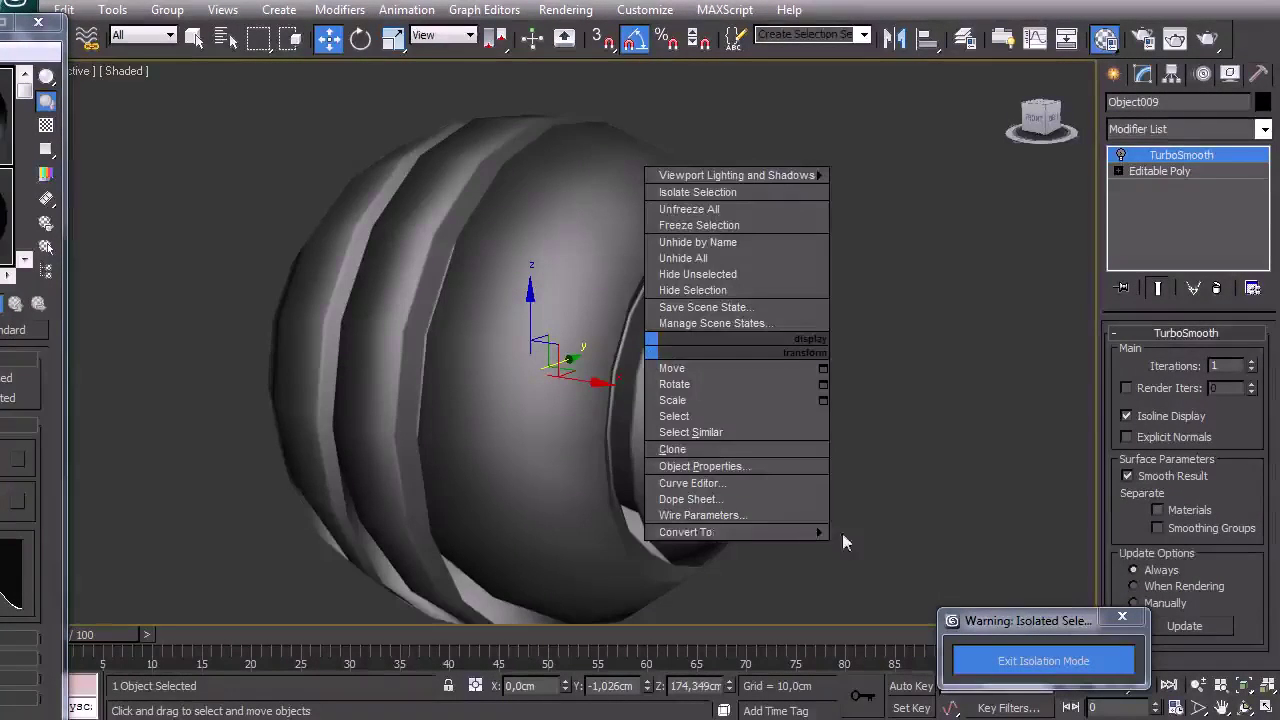
{"action": "mouse_move", "coordinate": [830, 530]}
{"action": "left_click", "coordinate": [873, 548]}
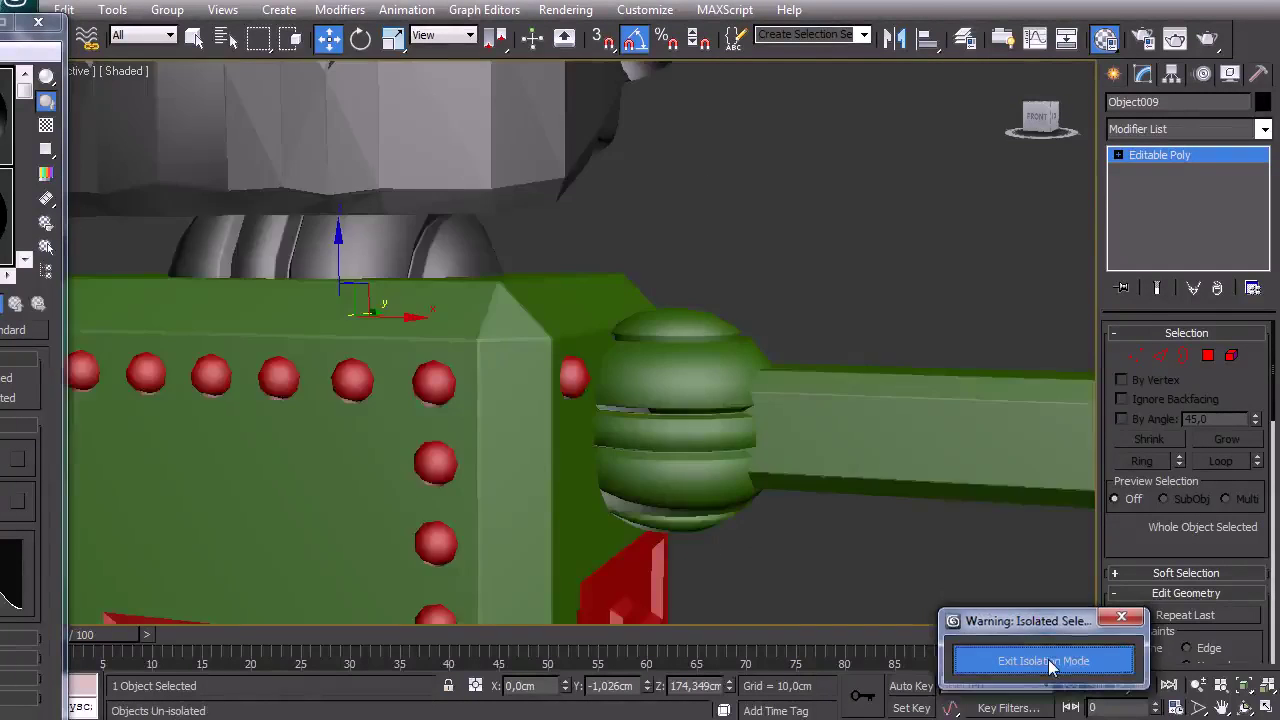
Exit isolation mode and apply the green material to the neck joint.
{"action": "left_click", "coordinate": [1043, 660]}
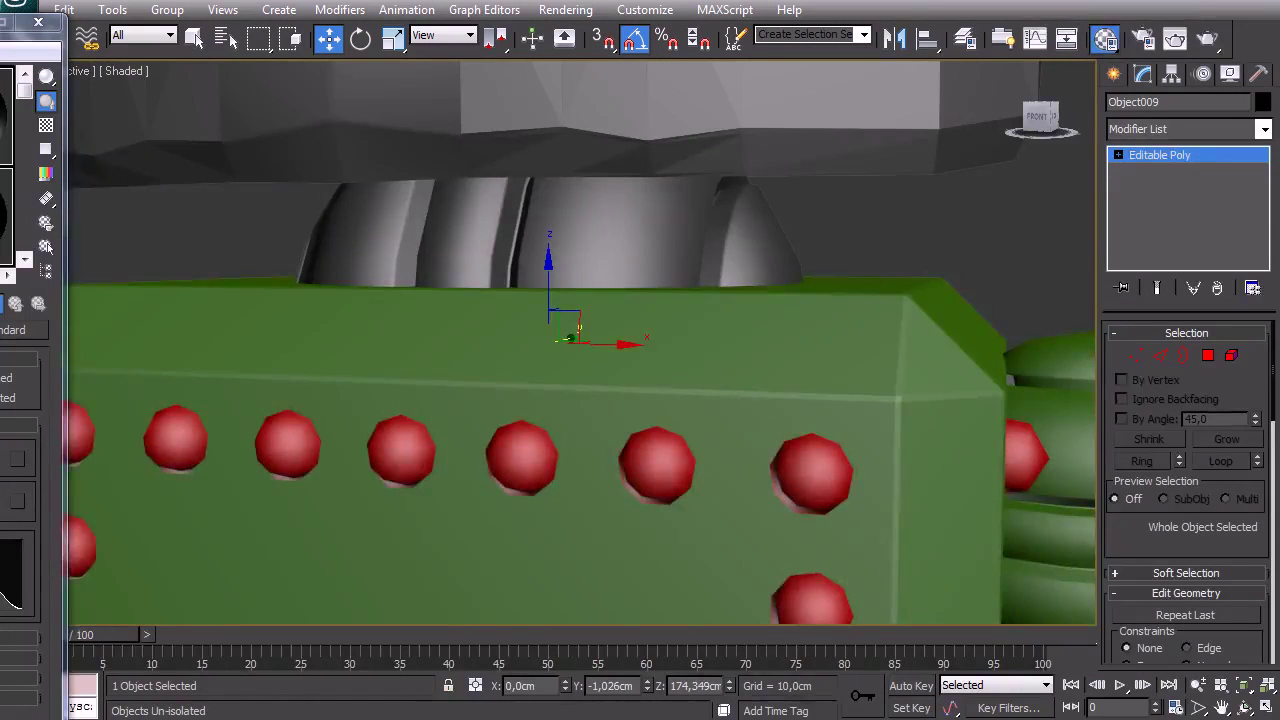
{"action": "scroll", "coordinate": [749, 356], "scroll_direction": "down", "scroll_amount": 6}
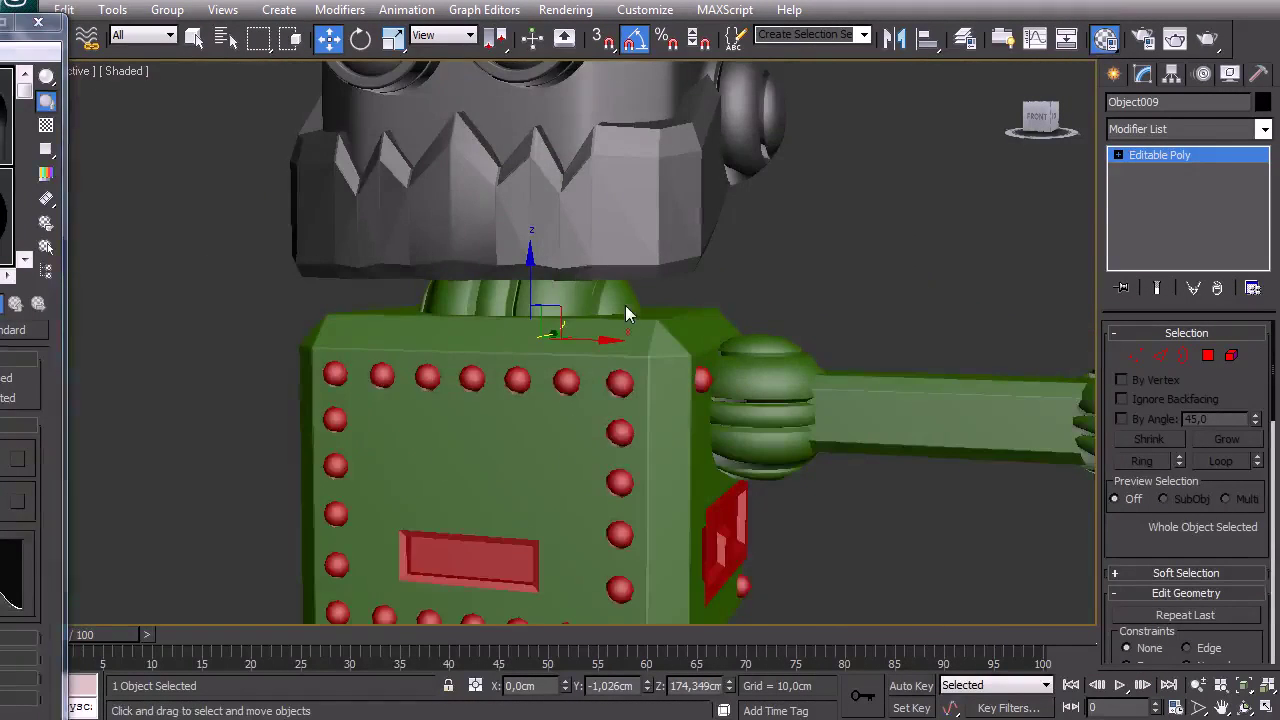
{"action": "left_click", "coordinate": [811, 297]}
{"action": "scroll", "coordinate": [734, 376], "scroll_direction": "down", "scroll_amount": 3}
{"action": "scroll", "coordinate": [699, 298], "scroll_direction": "down", "scroll_amount": 3}
{"action": "middle_click_drag", "start_coordinate": [490, 423], "coordinate": [550, 414], "text": "alt"}
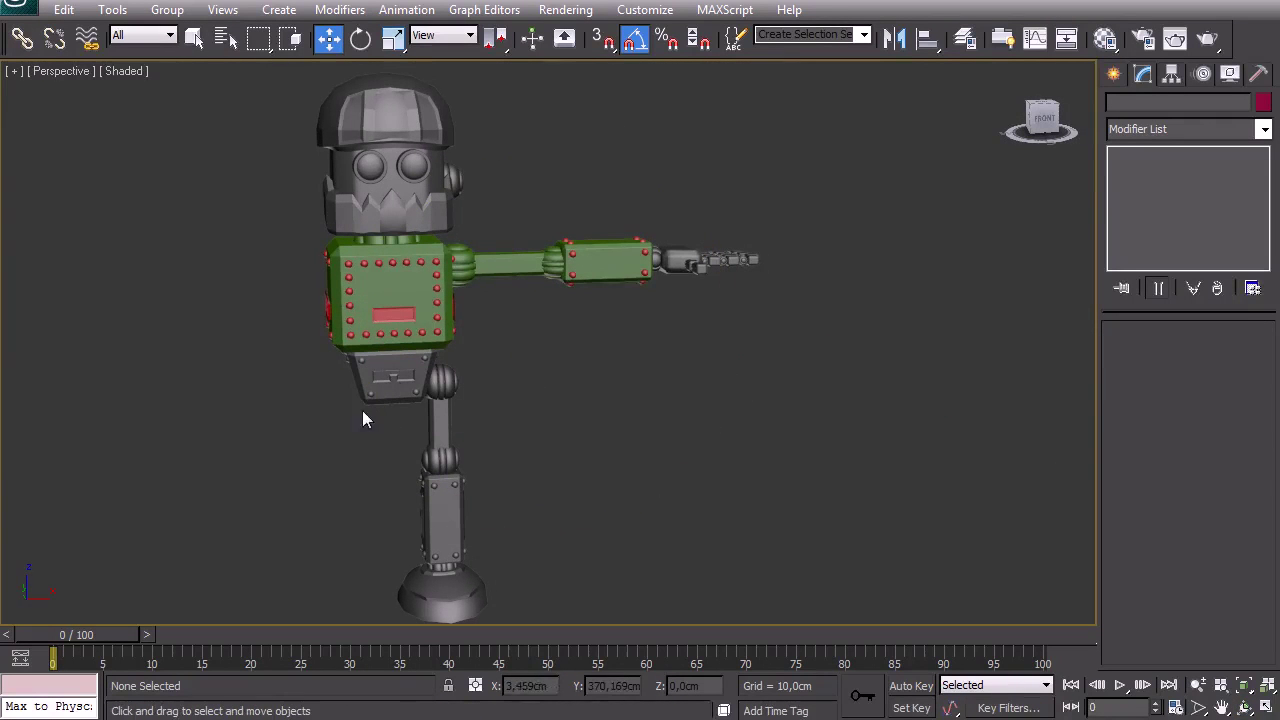
Convert the pelvis box below the torso to Editable Poly with its TurboSmooth modifiers switched off.
{"action": "left_click", "coordinate": [394, 357]}
{"action": "key", "text": "z"}
{"action": "mouse_move", "coordinate": [559, 356]}
{"action": "middle_mouse_down", "text": "alt"}
{"action": "mouse_move", "coordinate": [846, 335]}
{"action": "mouse_move", "coordinate": [600, 338]}
{"action": "mouse_move", "coordinate": [549, 352]}
{"action": "mouse_move", "coordinate": [491, 277]}
{"action": "mouse_move", "coordinate": [566, 334]}
{"action": "middle_mouse_up", "text": "alt"}
{"action": "key", "text": "w"}
{"action": "right_click", "coordinate": [618, 287]}
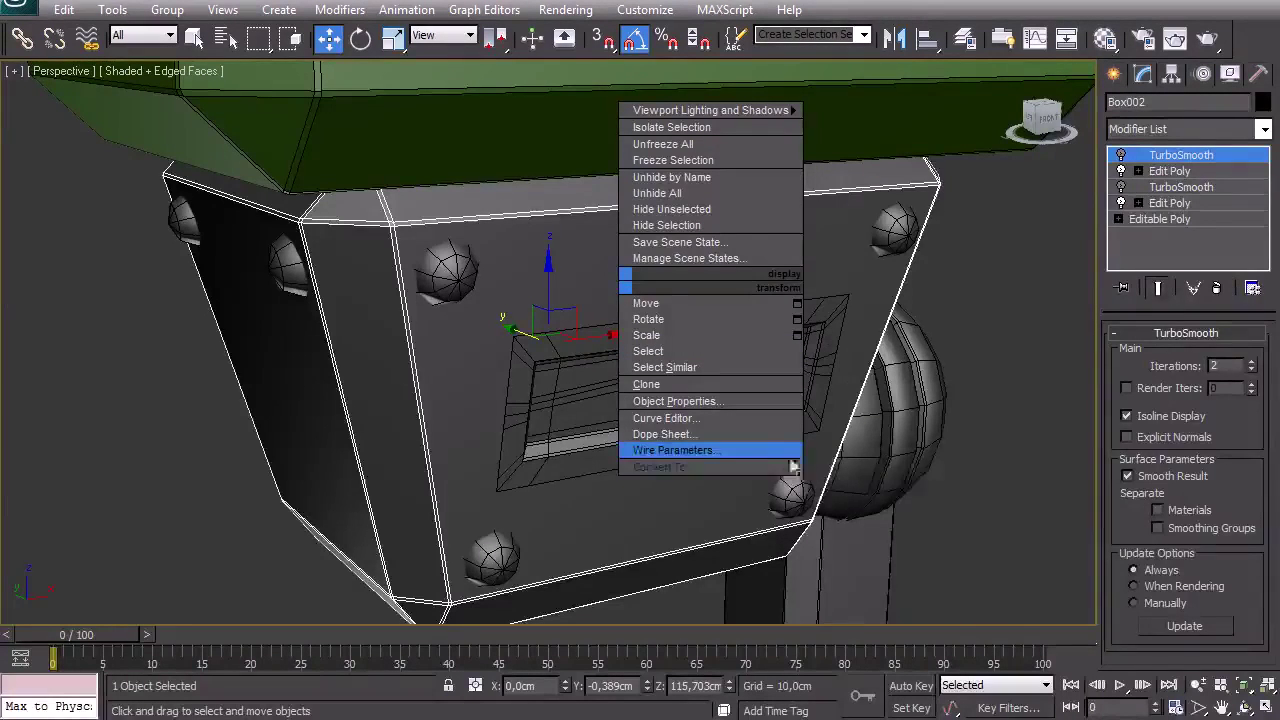
{"action": "mouse_move", "coordinate": [797, 474]}
{"action": "left_click", "coordinate": [860, 486]}
Apply the green material to the pelvis box.
{"action": "key", "text": "z"}
{"action": "middle_click_drag", "start_coordinate": [481, 399], "coordinate": [508, 360], "text": "alt"}
{"action": "key", "text": "w"}
{"action": "key", "text": "m"}
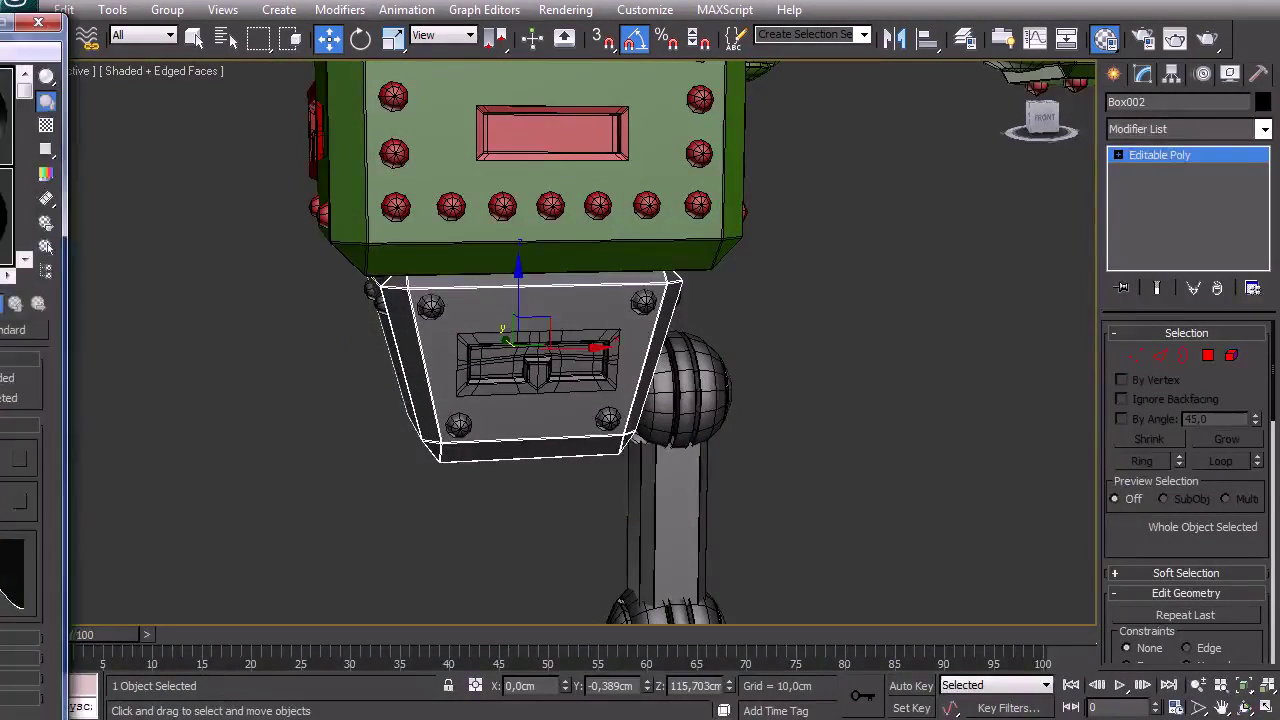
Hide the pelvis box in the Front view, leaving its rivets and inset details displayed.
{"action": "right_click", "coordinate": [828, 305]}
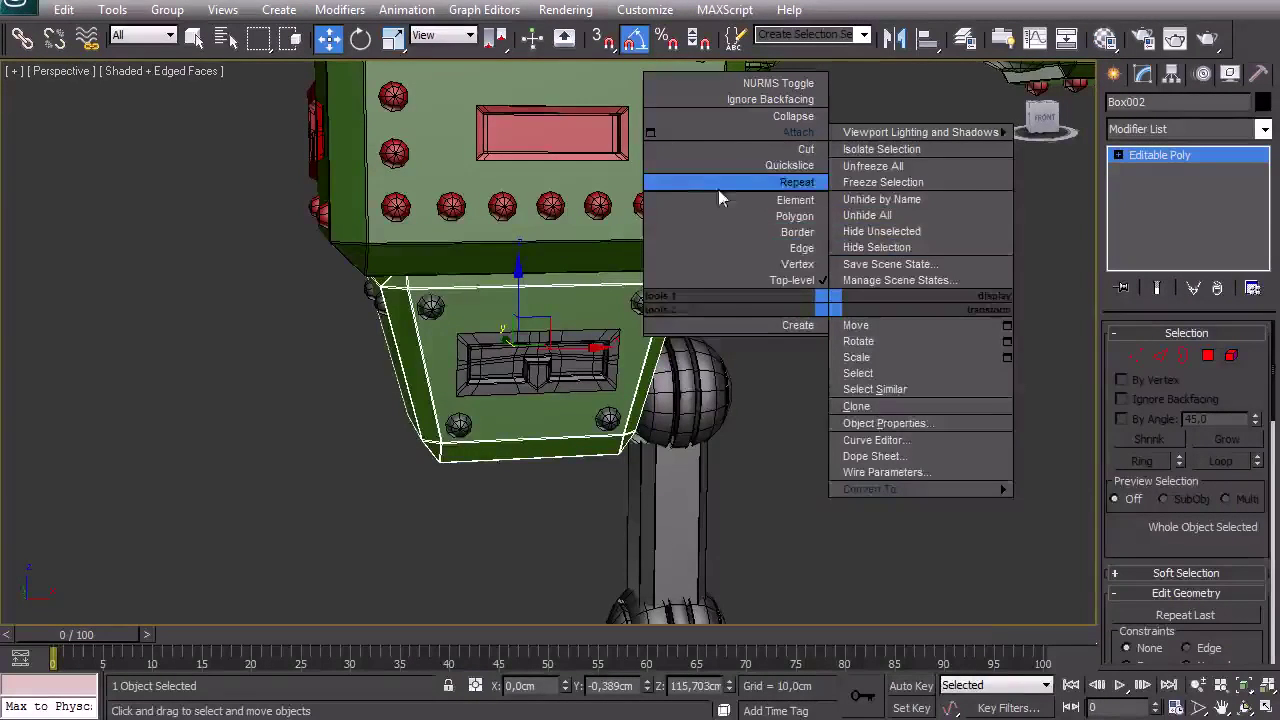
{"action": "key", "text": "f"}
{"action": "key", "text": "z"}
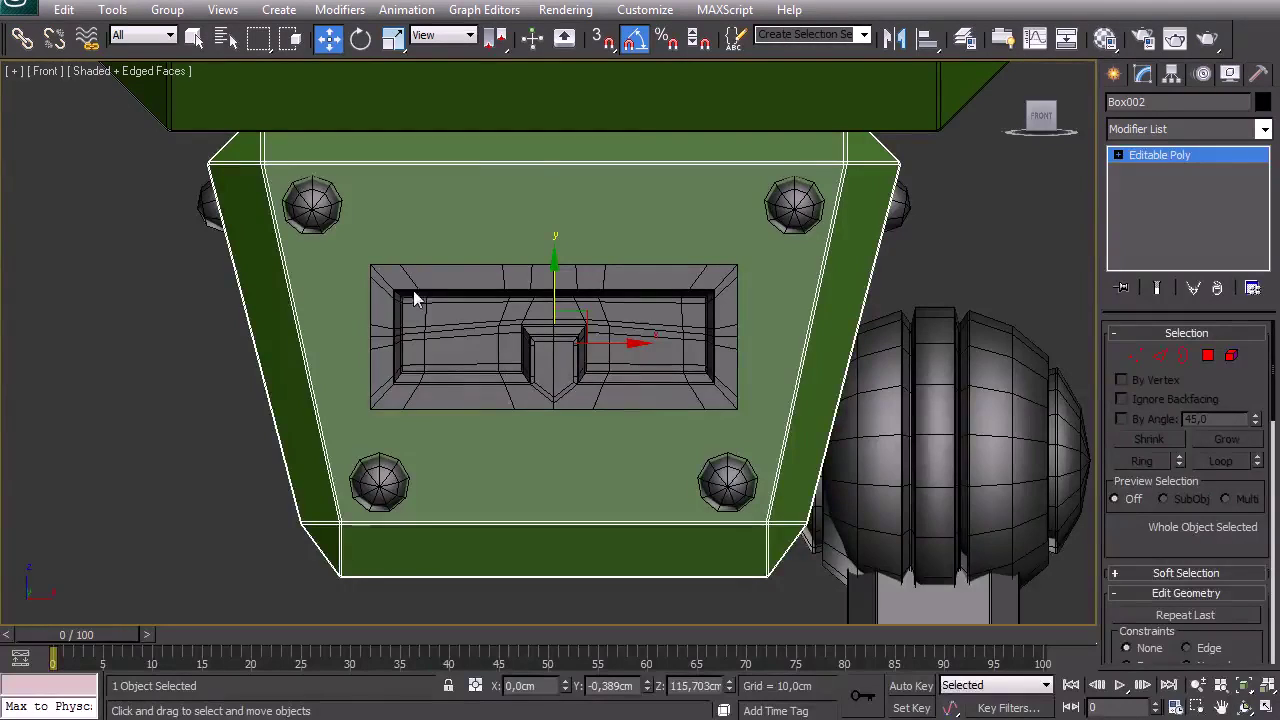
{"action": "right_click", "coordinate": [343, 271]}
{"action": "left_click", "coordinate": [517, 229]}
Isolate all the pelvis rivets and inset details in the perspective view, and select one of the inset details.
{"action": "scroll", "coordinate": [308, 252], "scroll_direction": "down", "scroll_amount": 3}
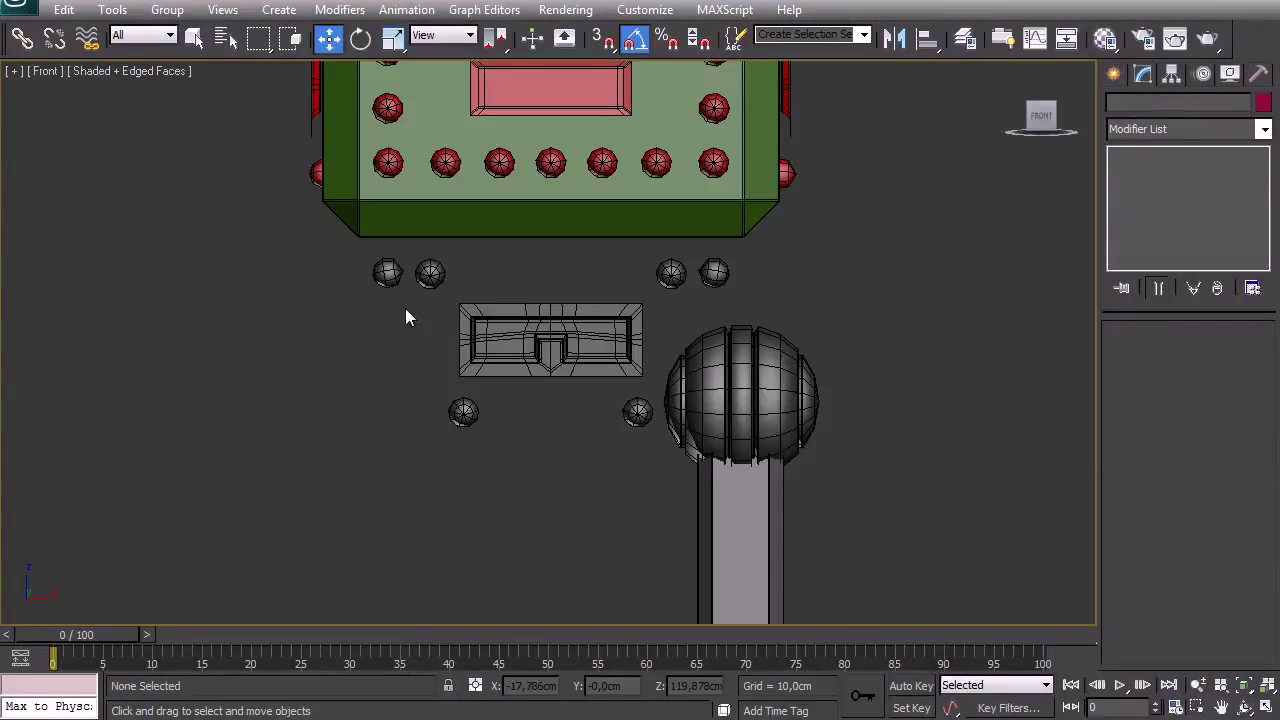
{"action": "left_click_drag", "start_coordinate": [649, 455], "coordinate": [649, 455]}
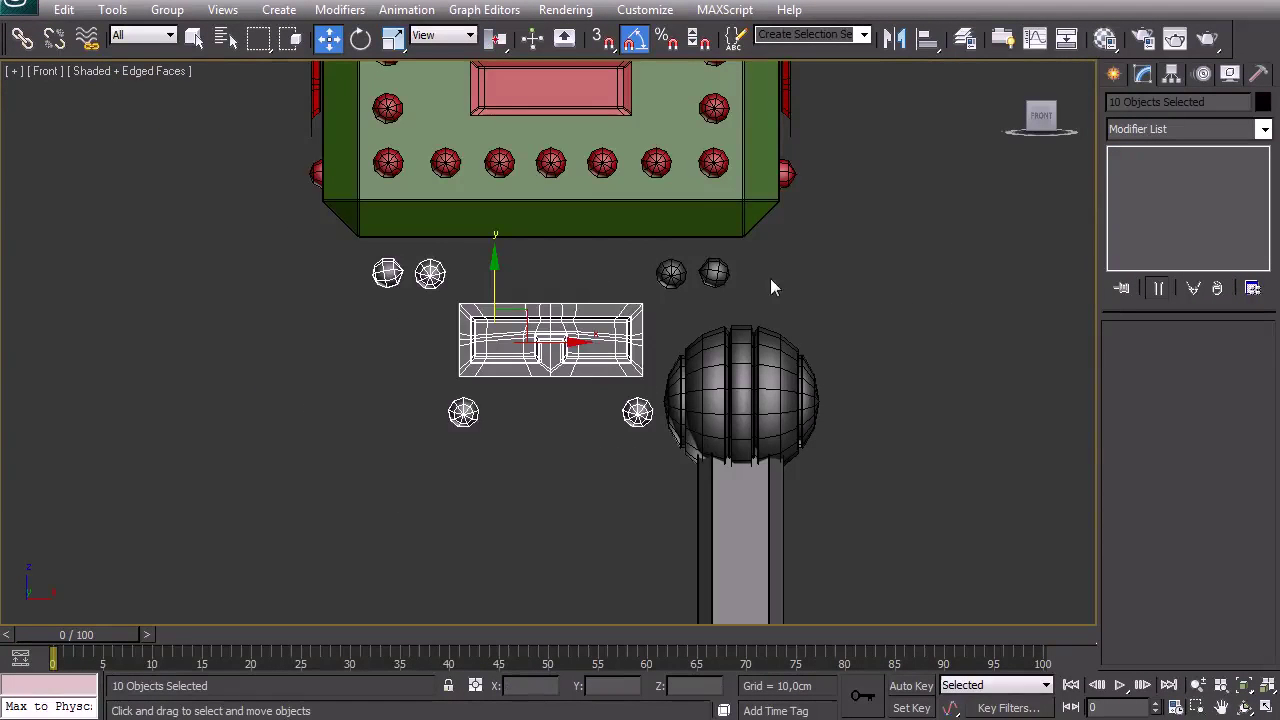
{"action": "key", "text": "p"}
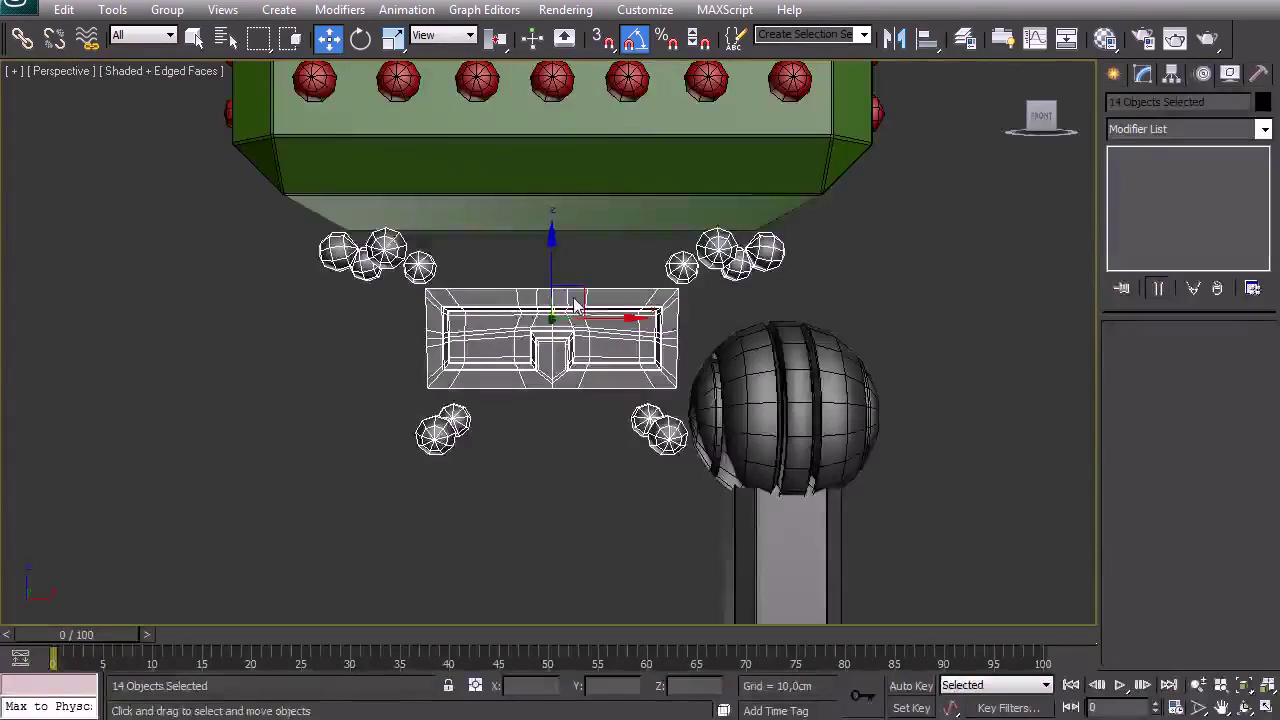
{"action": "key", "text": "alt+q"}
{"action": "middle_click_drag", "start_coordinate": [572, 305], "coordinate": [747, 384], "text": "alt"}
{"action": "left_click", "coordinate": [724, 370]}
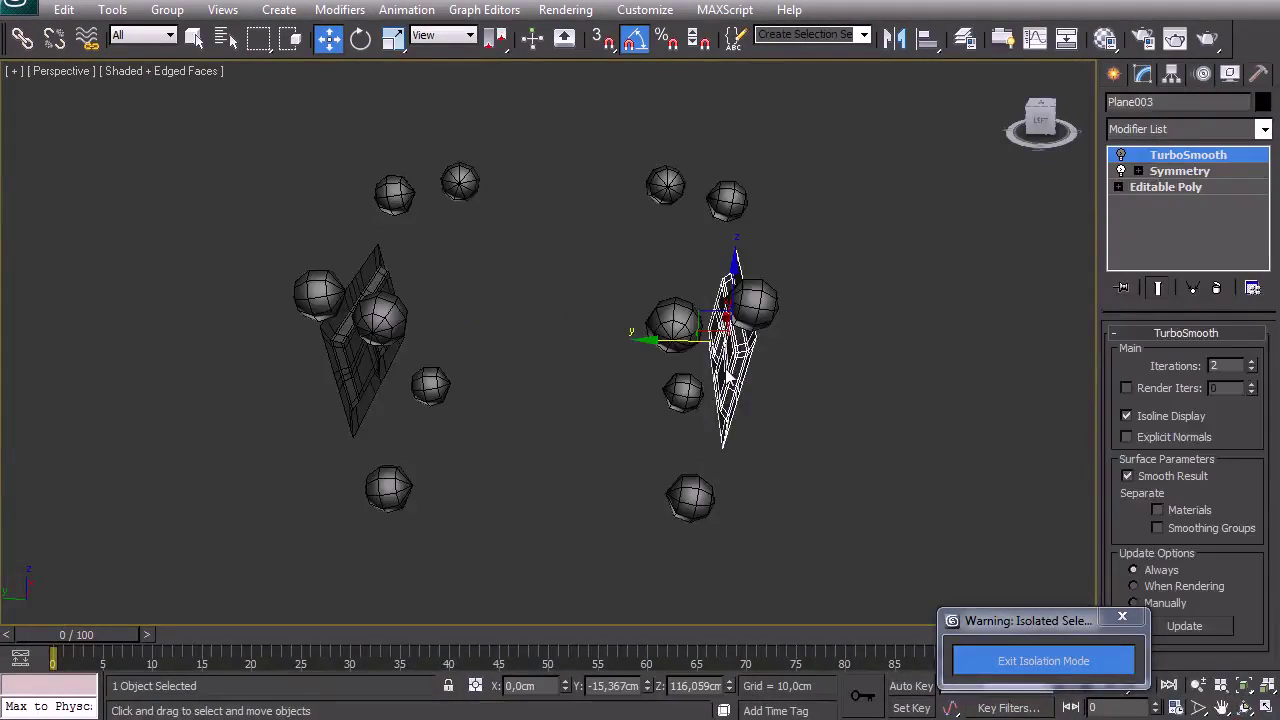
Convert the rear pelvis inset detail to Editable Poly.
{"action": "left_click", "coordinate": [673, 320]}
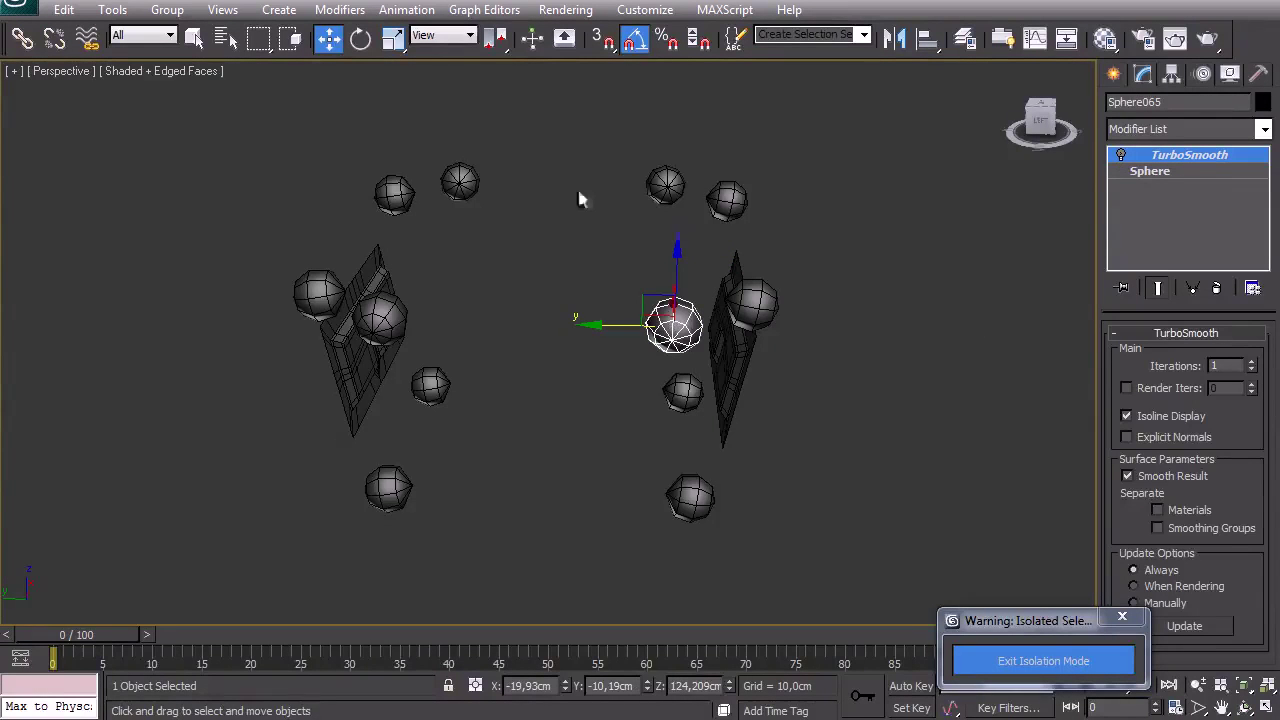
{"action": "left_click", "coordinate": [660, 185]}
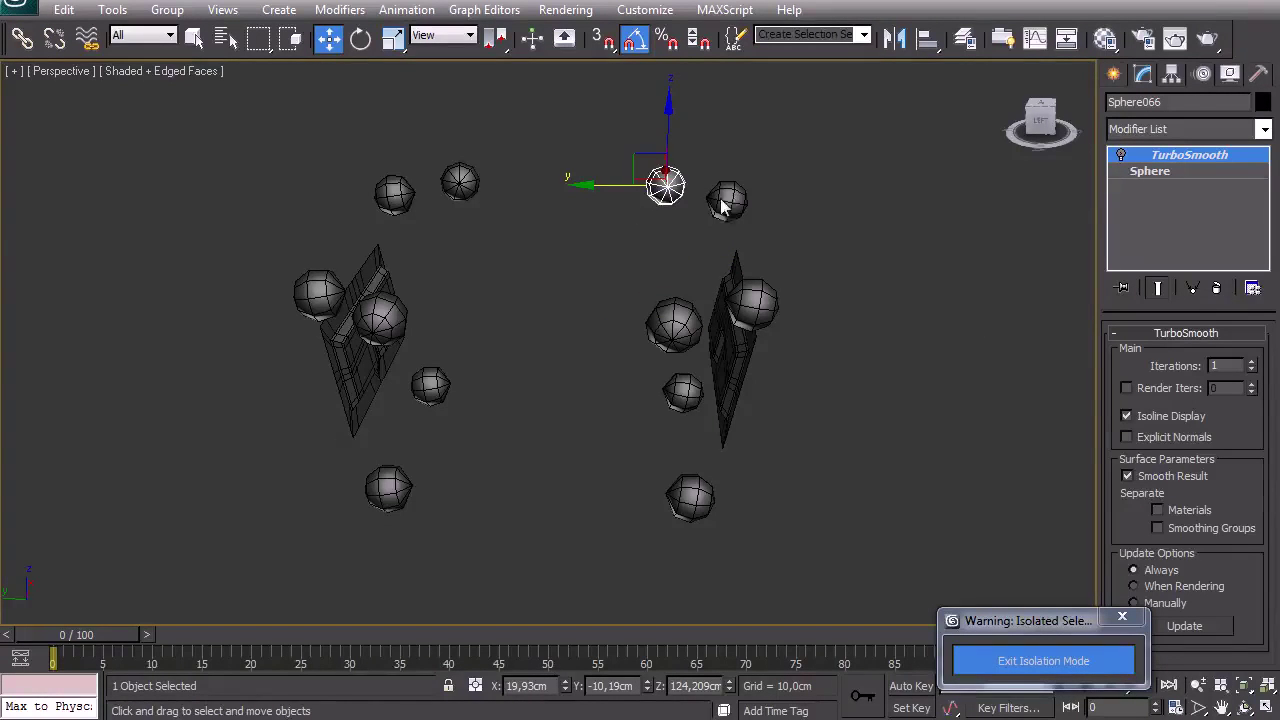
{"action": "left_click", "coordinate": [886, 326]}
{"action": "middle_click_drag", "start_coordinate": [886, 326], "coordinate": [823, 495], "text": "alt"}
{"action": "key", "text": "w"}
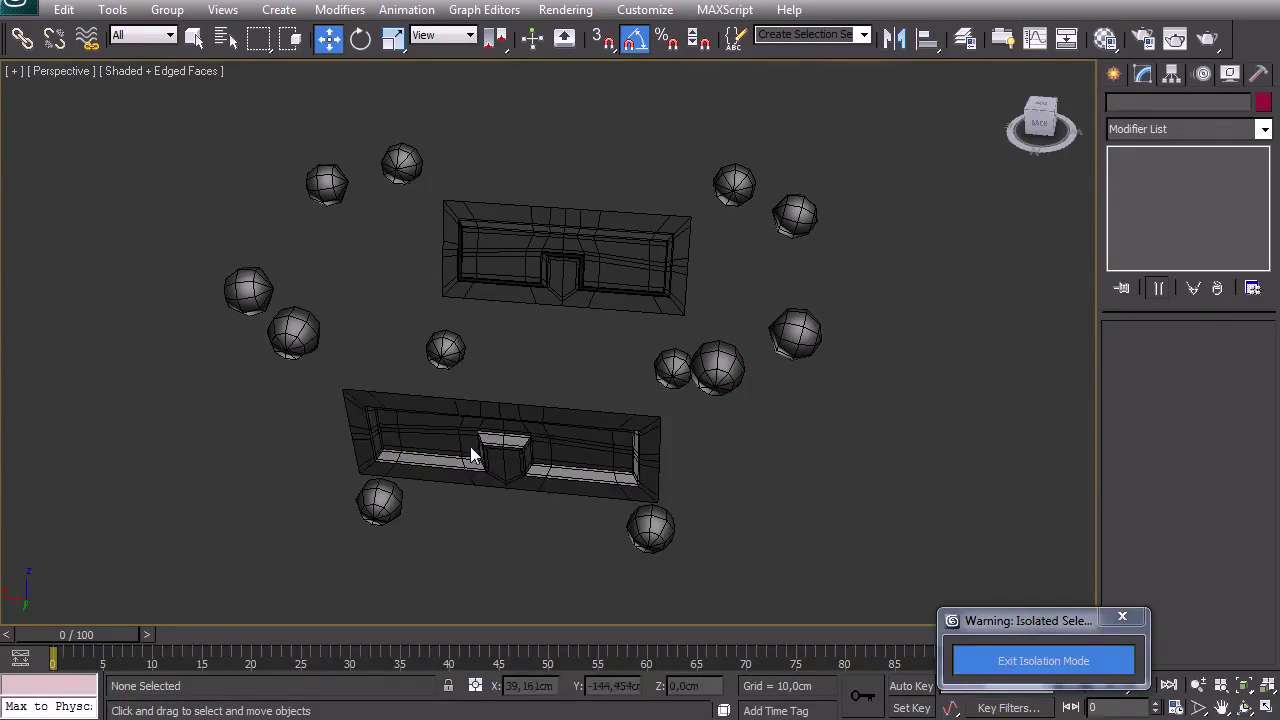
{"action": "left_click", "coordinate": [474, 448]}
{"action": "right_click", "coordinate": [535, 429]}
{"action": "mouse_move", "coordinate": [620, 612]}
{"action": "left_click", "coordinate": [766, 632]}
Attach the other inset detail and all isolated pelvis rivets to the rear inset detail using the attach list.
{"action": "right_click", "coordinate": [557, 438]}
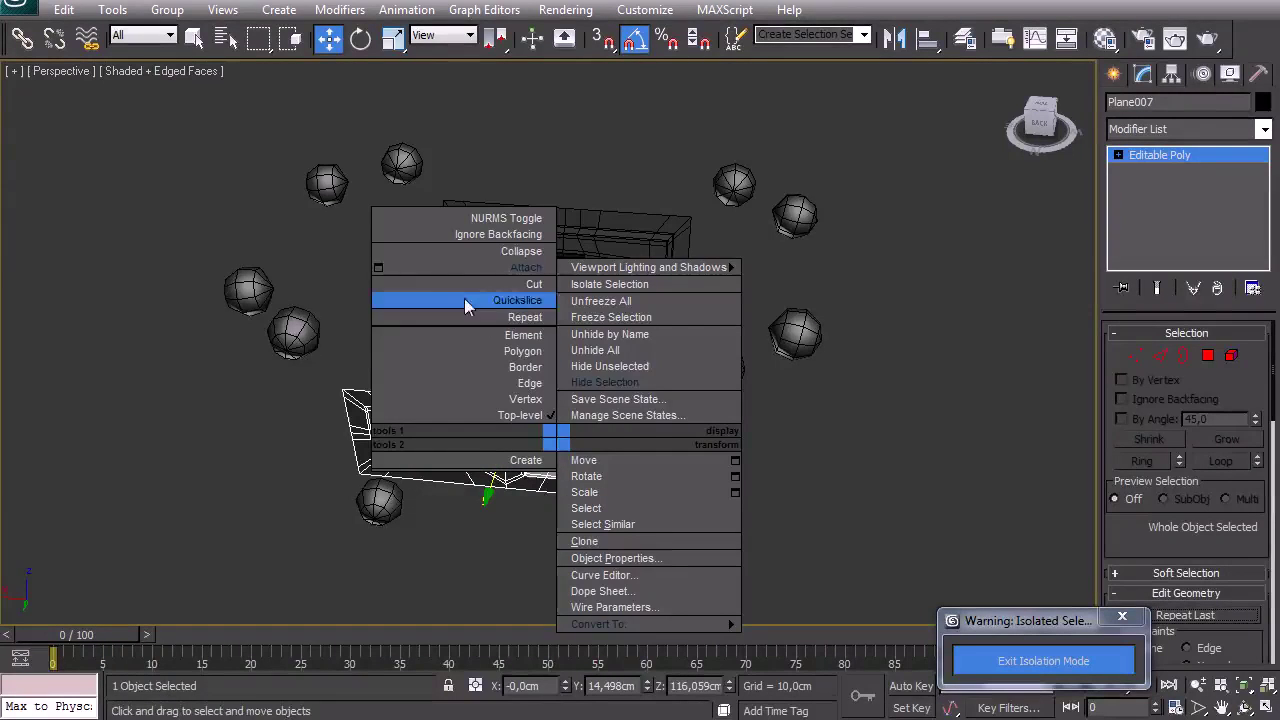
{"action": "left_click", "coordinate": [378, 268]}
{"action": "left_click_drag", "start_coordinate": [648, 192], "coordinate": [712, 470]}
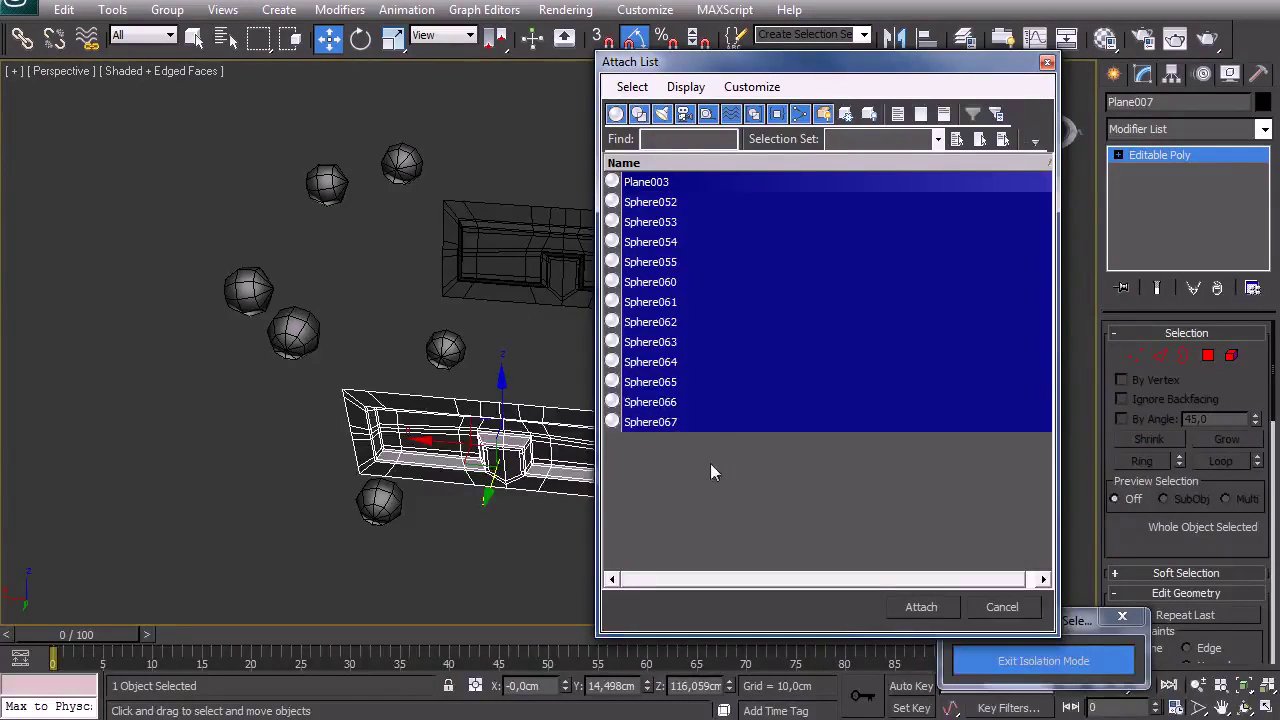
{"action": "left_click", "coordinate": [931, 610]}
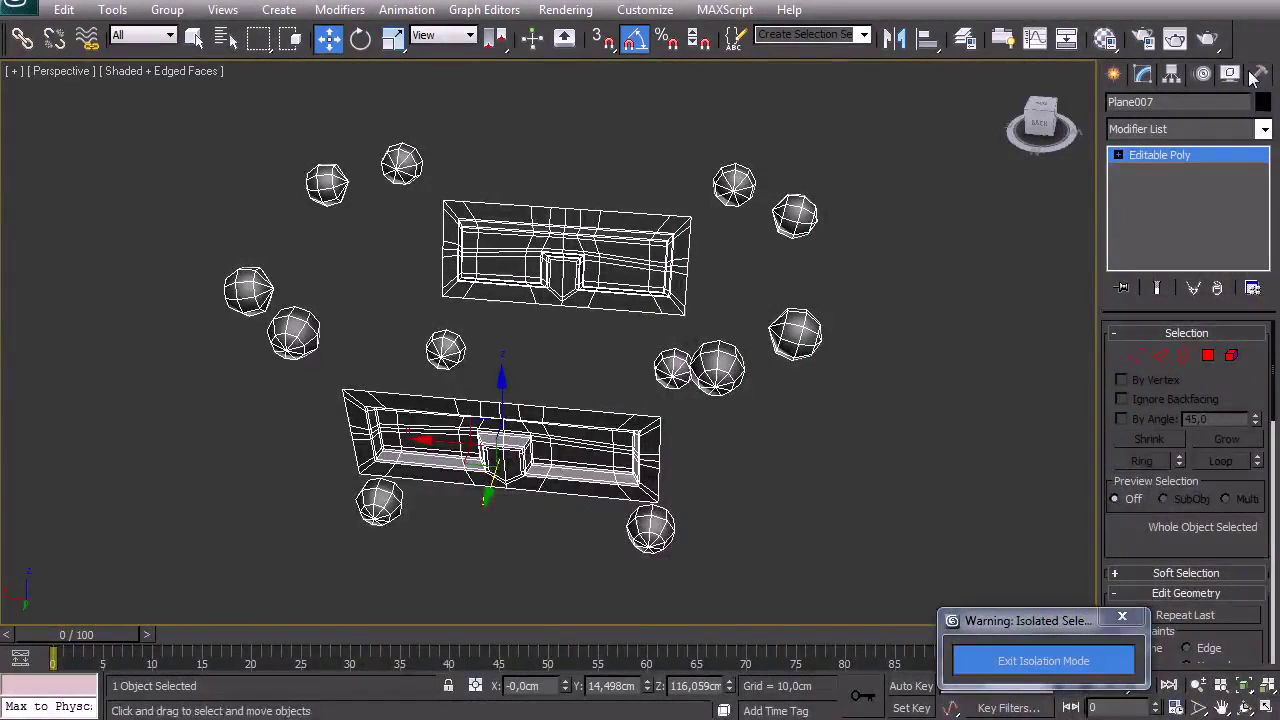
Center the pivot of the combined pelvis details on the object.
{"action": "left_click", "coordinate": [1180, 74]}
{"action": "left_click", "coordinate": [1173, 76]}
{"action": "left_click", "coordinate": [1183, 200]}
{"action": "middle_click_drag", "start_coordinate": [1013, 328], "coordinate": [392, 328], "text": "alt"}
{"action": "key", "text": "w"}
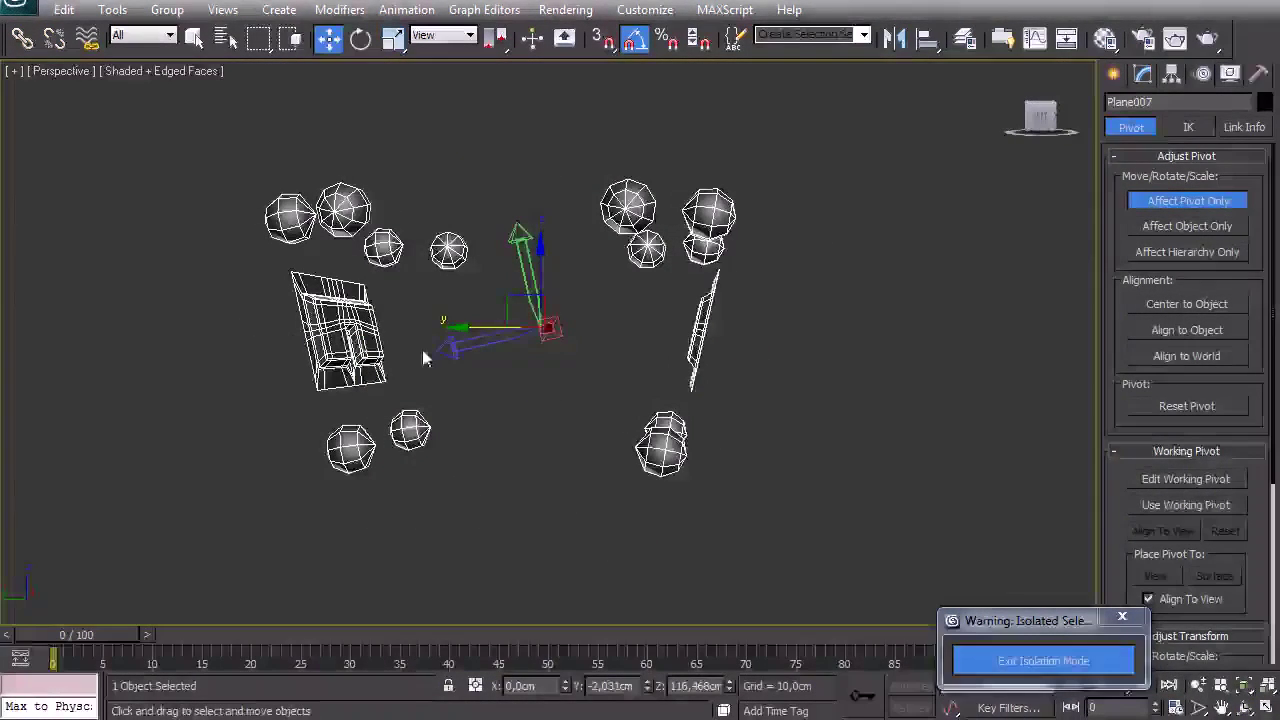
{"action": "middle_click_drag", "start_coordinate": [491, 392], "coordinate": [500, 350], "text": "alt"}
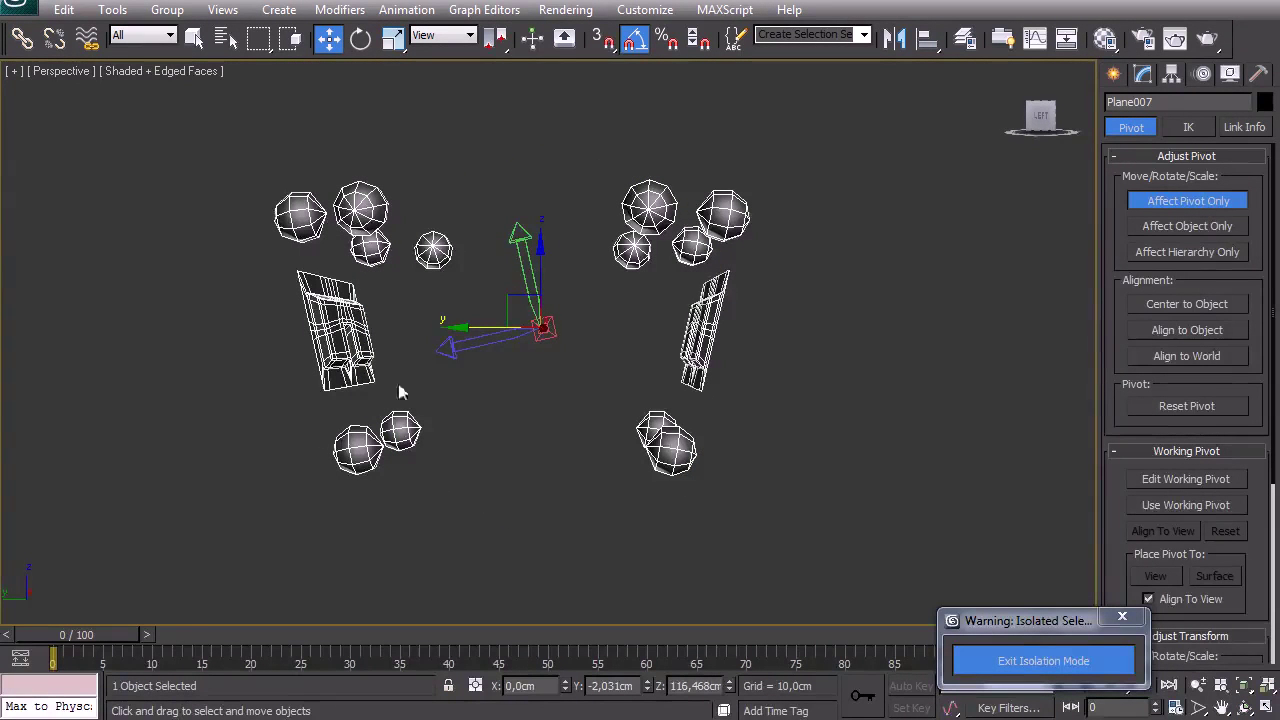
{"action": "left_click", "coordinate": [1187, 201]}
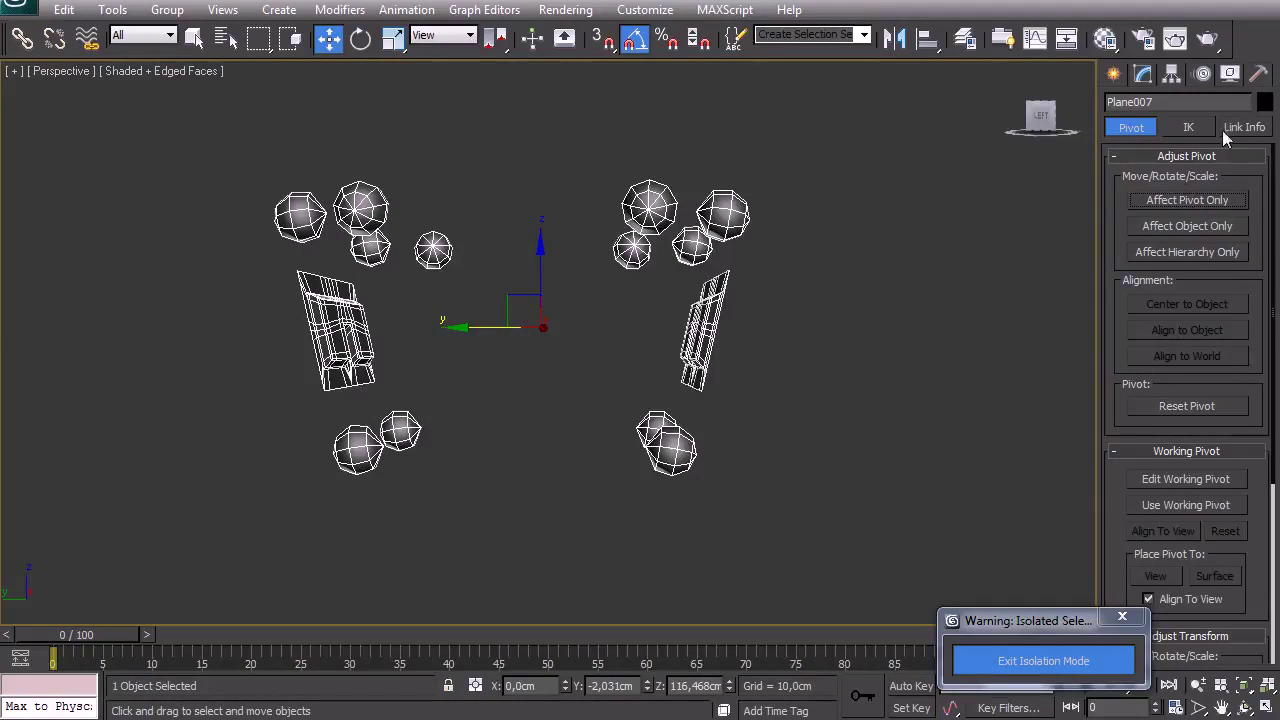
Reset the transform of the combined pelvis details with Reset XForm.
{"action": "left_click", "coordinate": [1258, 74]}
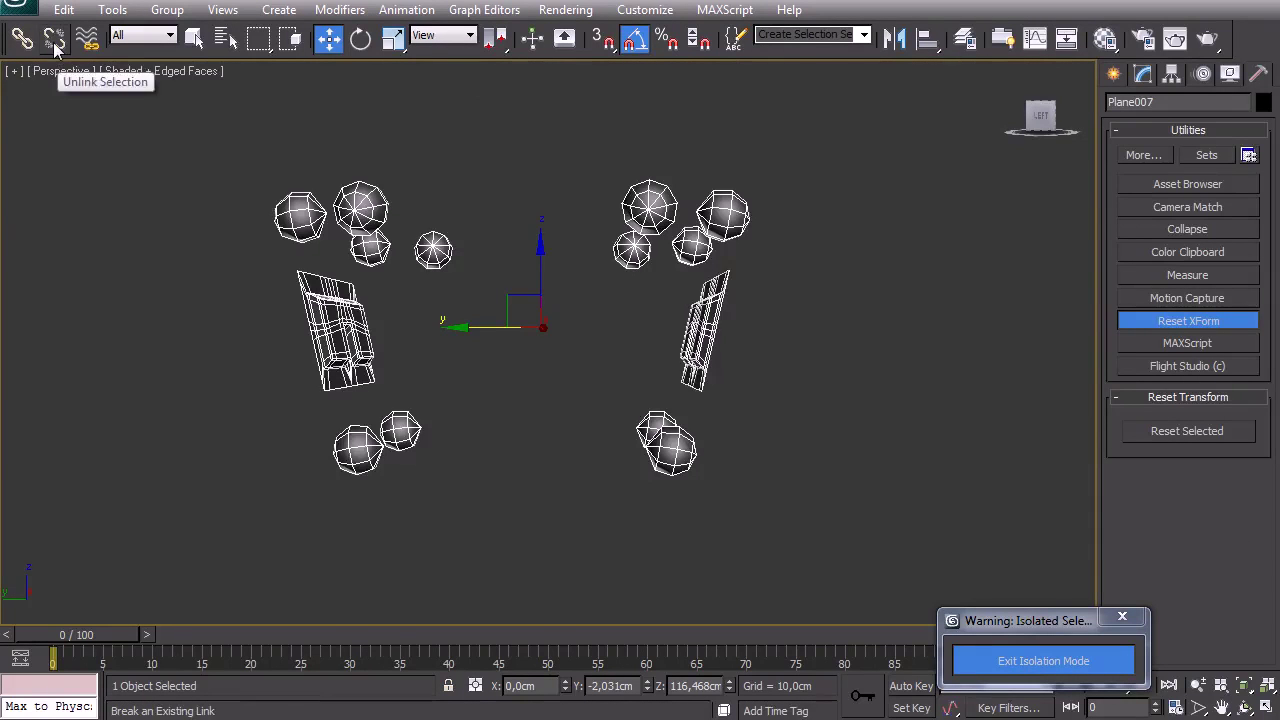
{"action": "left_click", "coordinate": [1184, 428]}
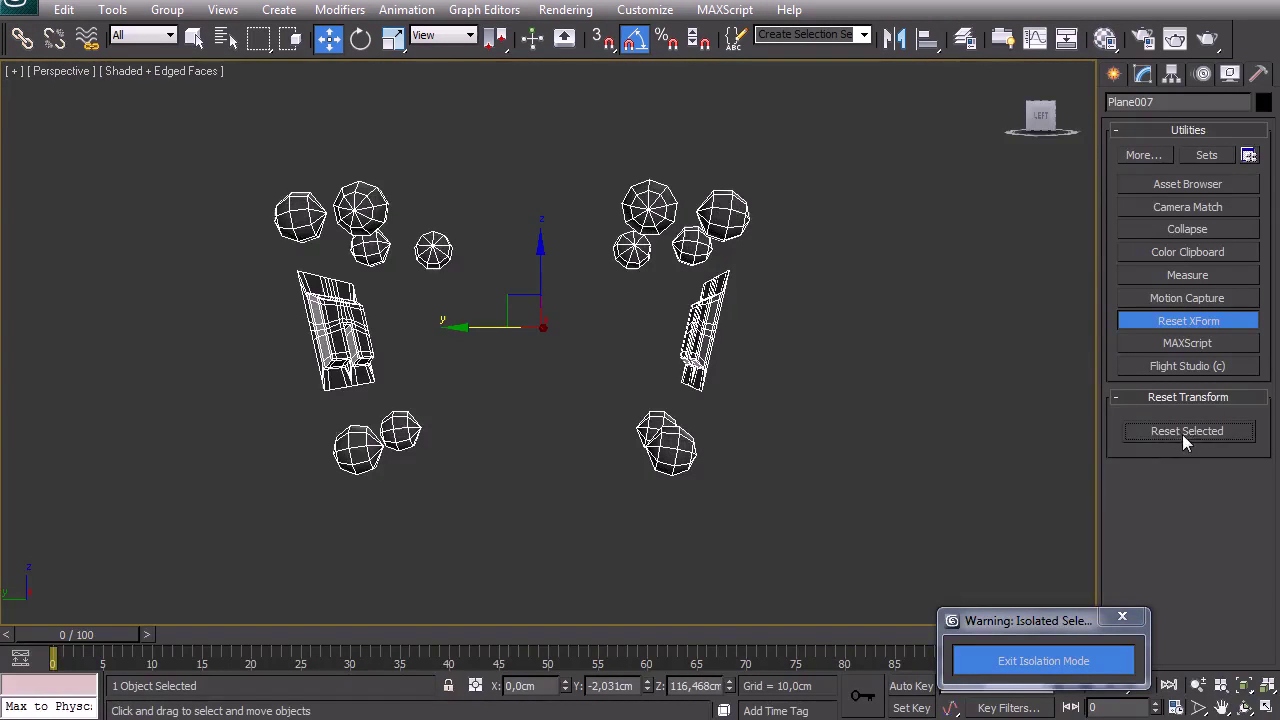
{"action": "mouse_move", "coordinate": [580, 363]}
{"action": "middle_mouse_down", "text": "alt"}
{"action": "mouse_move", "coordinate": [688, 372]}
{"action": "mouse_move", "coordinate": [783, 313]}
{"action": "mouse_move", "coordinate": [969, 367]}
{"action": "mouse_move", "coordinate": [999, 392]}
{"action": "mouse_move", "coordinate": [755, 386]}
{"action": "middle_mouse_up", "text": "alt"}
{"action": "key", "text": "w"}
{"action": "middle_click_drag", "start_coordinate": [590, 386], "coordinate": [461, 362], "text": "alt"}
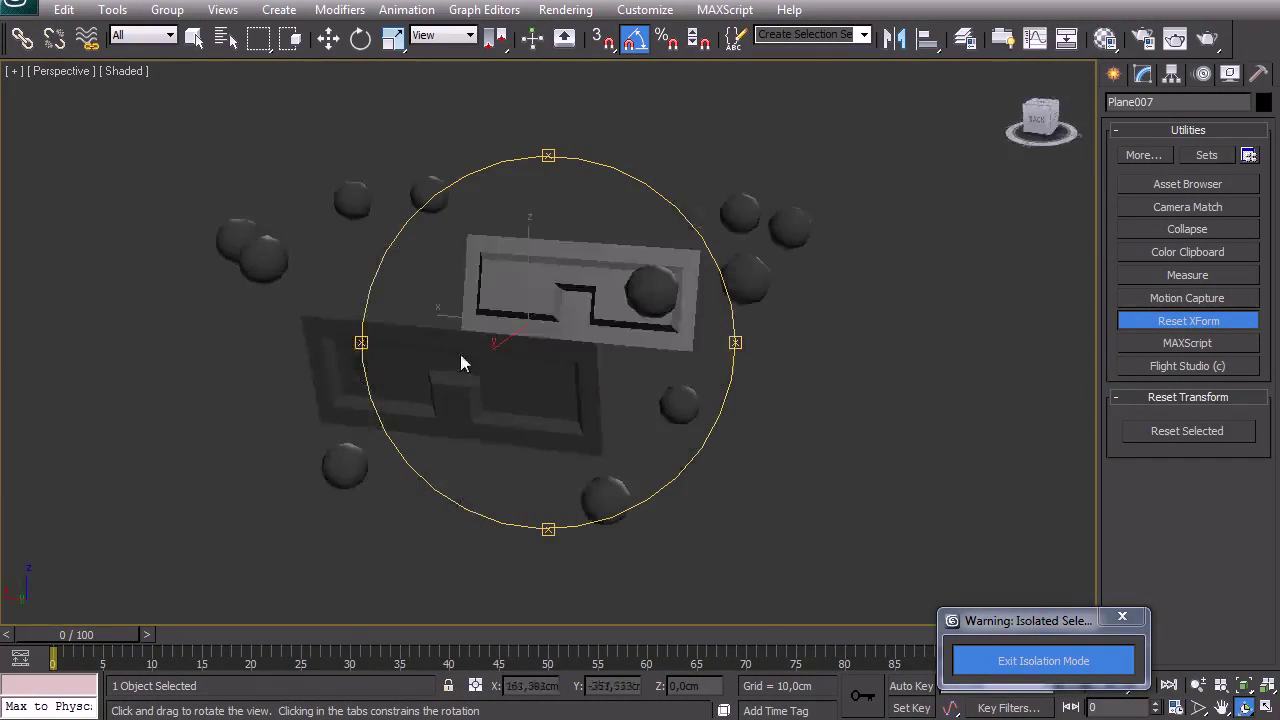
Add a Normal modifier to flip the combined pelvis details' faces, and convert the object to Editable Poly.
{"action": "left_click", "coordinate": [1143, 74]}
{"action": "left_click", "coordinate": [1171, 131]}
{"action": "key", "text": "n"}
{"action": "key", "text": "n"}
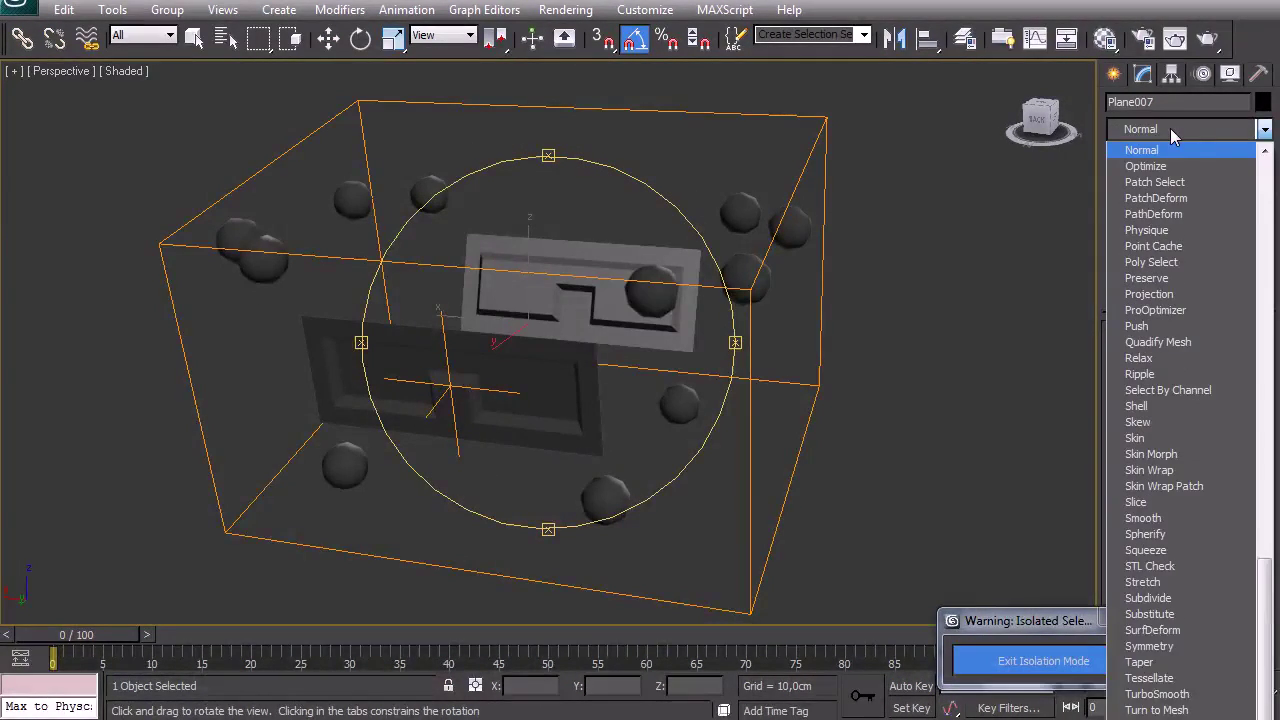
{"action": "key", "text": "Return"}
{"action": "mouse_move", "coordinate": [600, 300]}
{"action": "left_mouse_down"}
{"action": "mouse_move", "coordinate": [649, 257]}
{"action": "mouse_move", "coordinate": [863, 243]}
{"action": "mouse_move", "coordinate": [597, 283]}
{"action": "left_mouse_up"}
{"action": "middle_click_drag", "start_coordinate": [597, 283], "coordinate": [597, 379], "text": "alt"}
{"action": "right_click", "coordinate": [583, 350]}
{"action": "mouse_move", "coordinate": [690, 528]}
{"action": "left_click", "coordinate": [798, 550]}
Check the pivot placement of the combined pelvis details in the perspective and Front views.
{"action": "left_click", "coordinate": [1172, 75]}
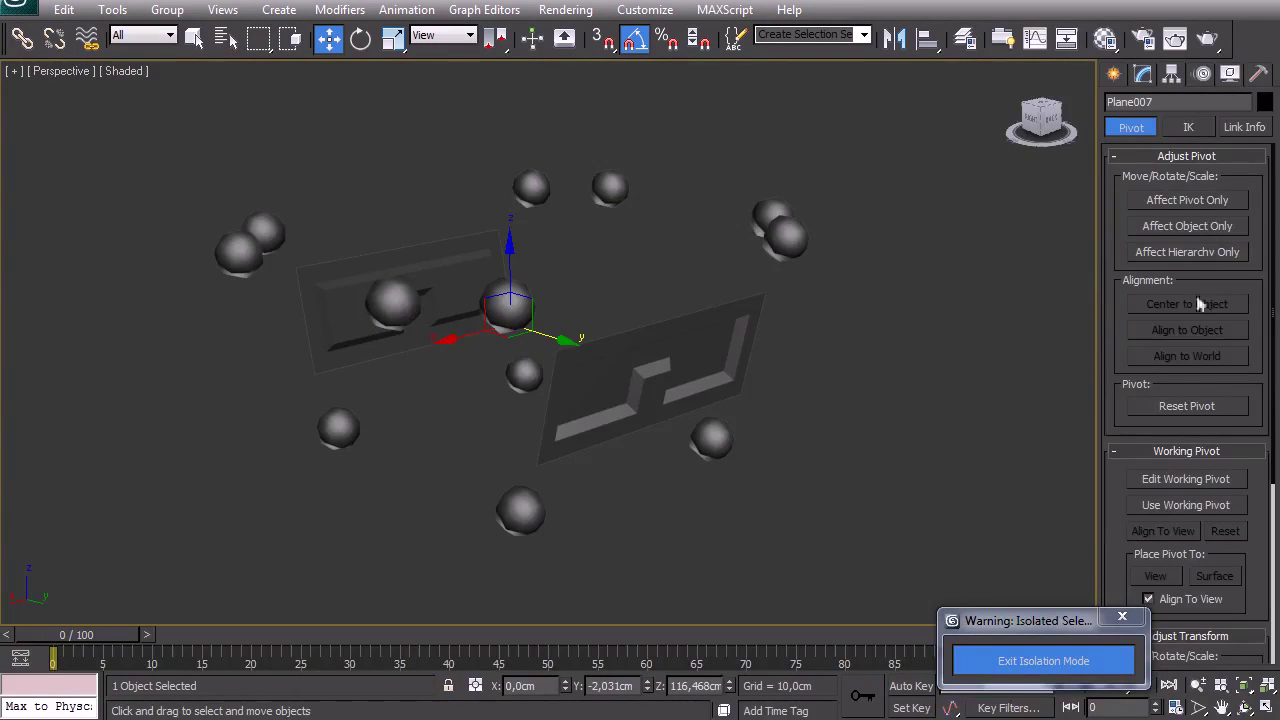
{"action": "left_click", "coordinate": [1196, 203]}
{"action": "middle_click_drag", "start_coordinate": [463, 363], "coordinate": [565, 367], "text": "alt"}
{"action": "key", "text": "w"}
{"action": "scroll", "coordinate": [593, 373], "scroll_direction": "down", "scroll_amount": 6}
{"action": "key", "text": "f"}
{"action": "key", "text": "z"}
{"action": "scroll", "coordinate": [646, 423], "scroll_direction": "down", "scroll_amount": 7}
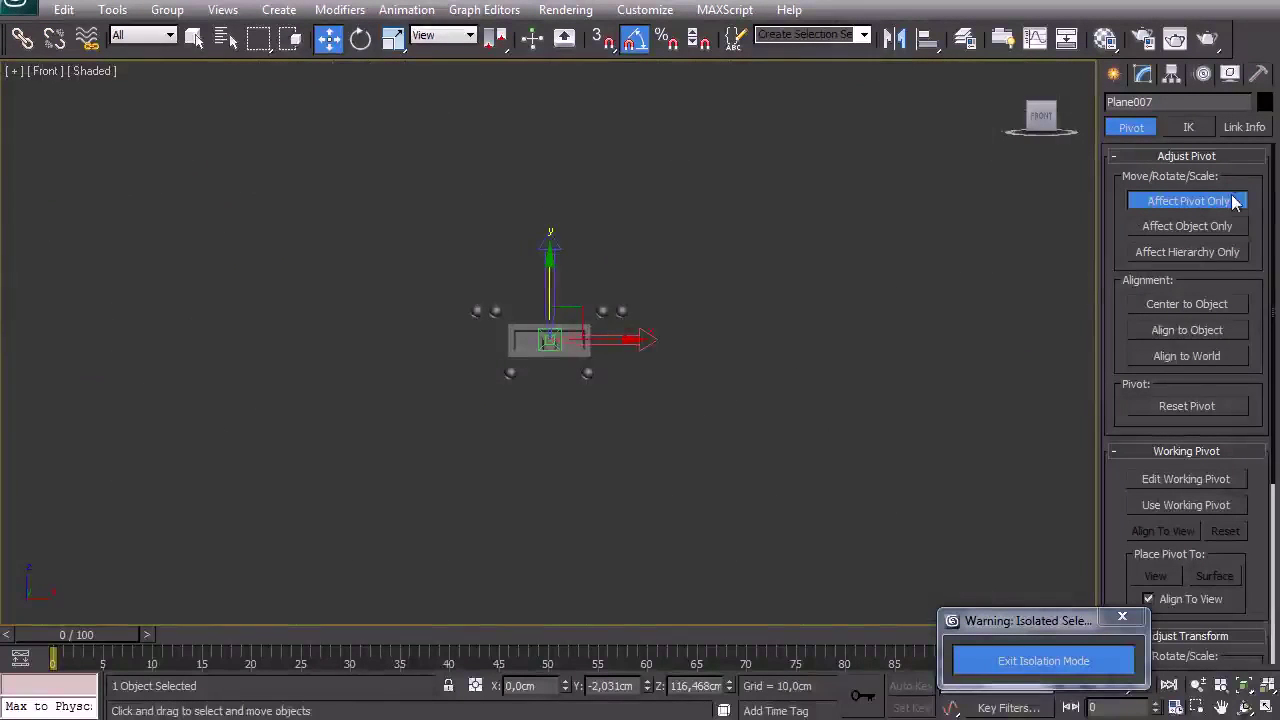
{"action": "left_click", "coordinate": [1236, 201]}
{"action": "key", "text": "p"}
{"action": "key", "text": "z"}
{"action": "middle_click_drag", "start_coordinate": [708, 432], "coordinate": [401, 432], "text": "alt"}
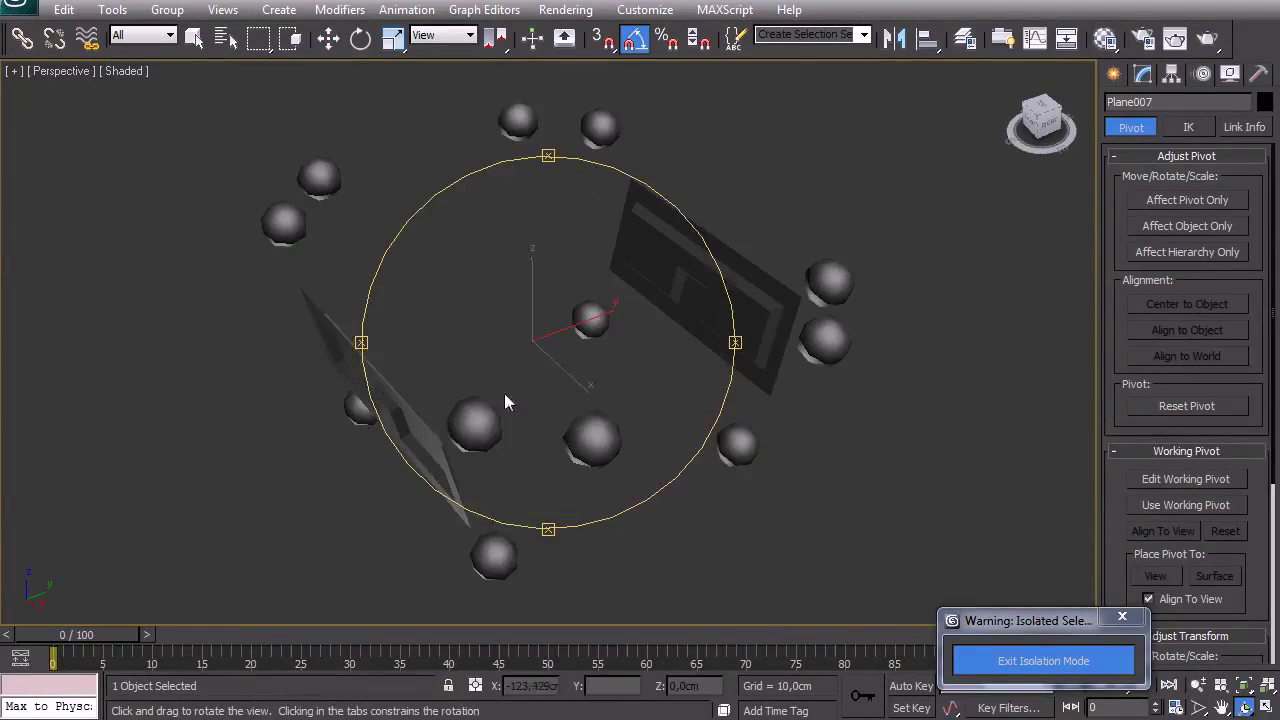
Exit isolation mode and clear the selection to display the whole robot.
{"action": "left_click", "coordinate": [1042, 668]}
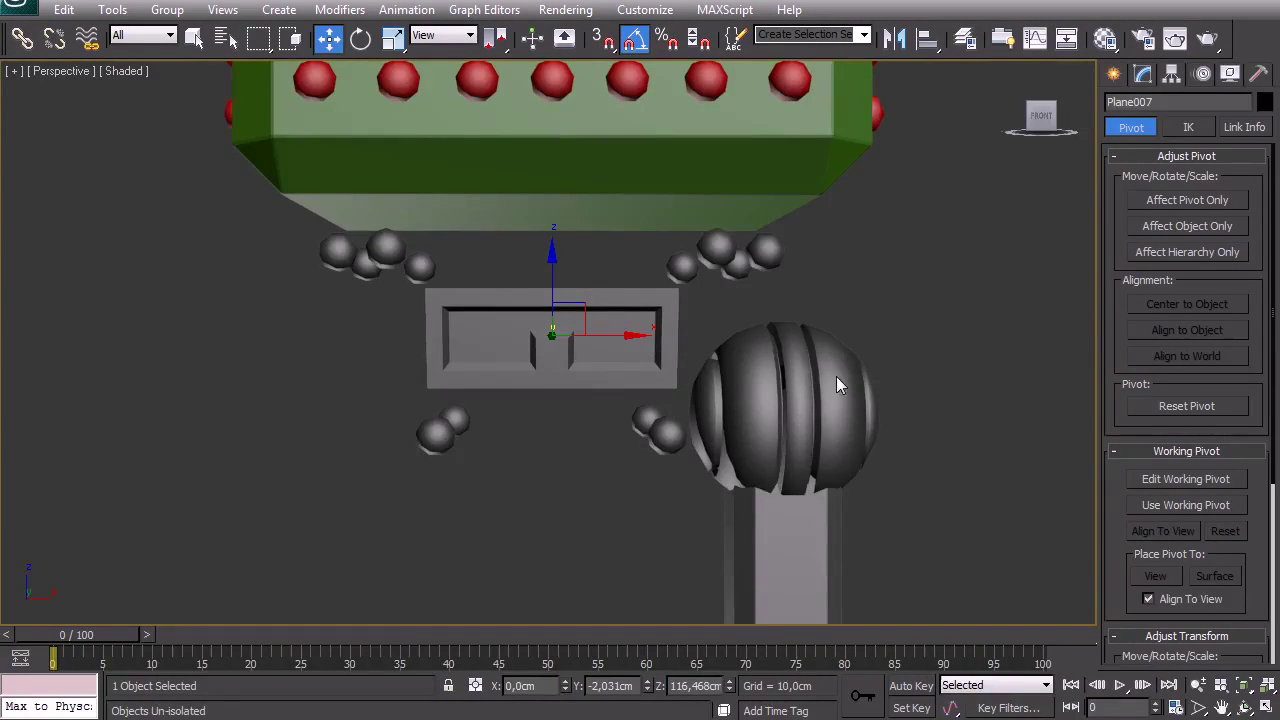
{"action": "left_click", "coordinate": [1043, 332]}
{"action": "key", "text": "z"}
{"action": "middle_click_drag", "start_coordinate": [721, 390], "coordinate": [399, 425], "text": "alt"}
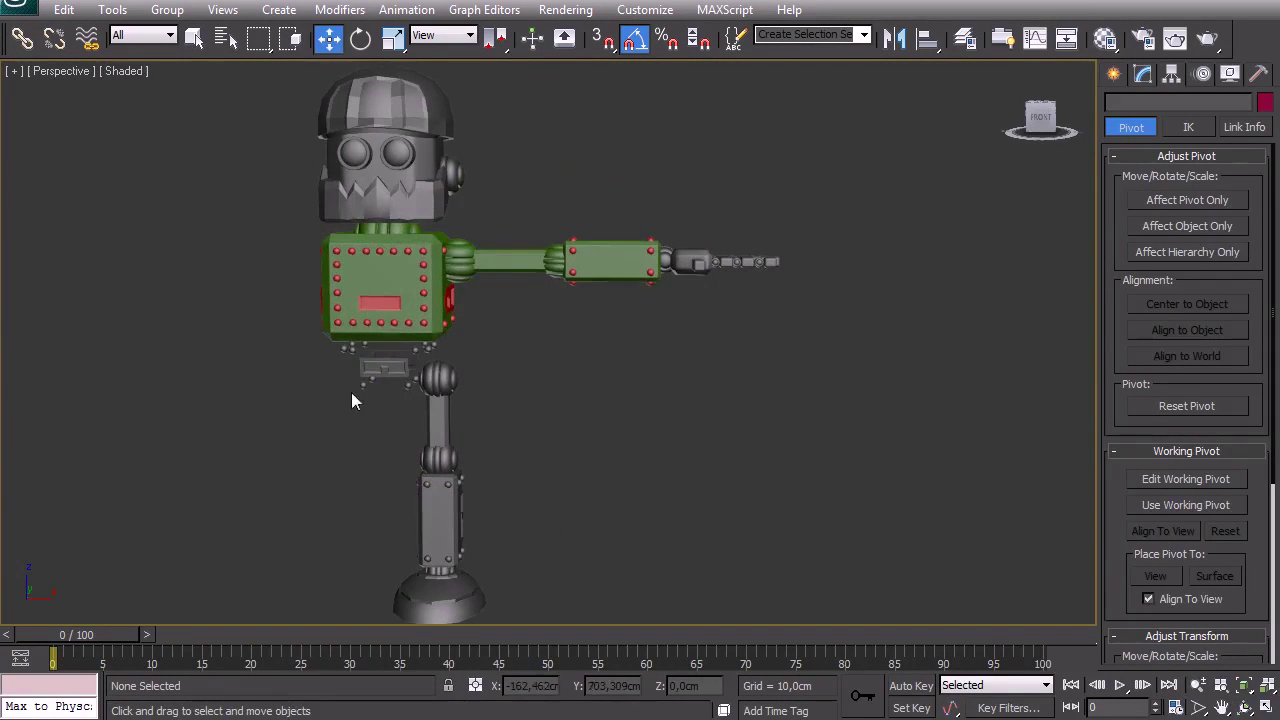
Apply the red material to the combined pelvis details and hide them.
{"action": "left_click", "coordinate": [389, 362]}
{"action": "key", "text": "m"}
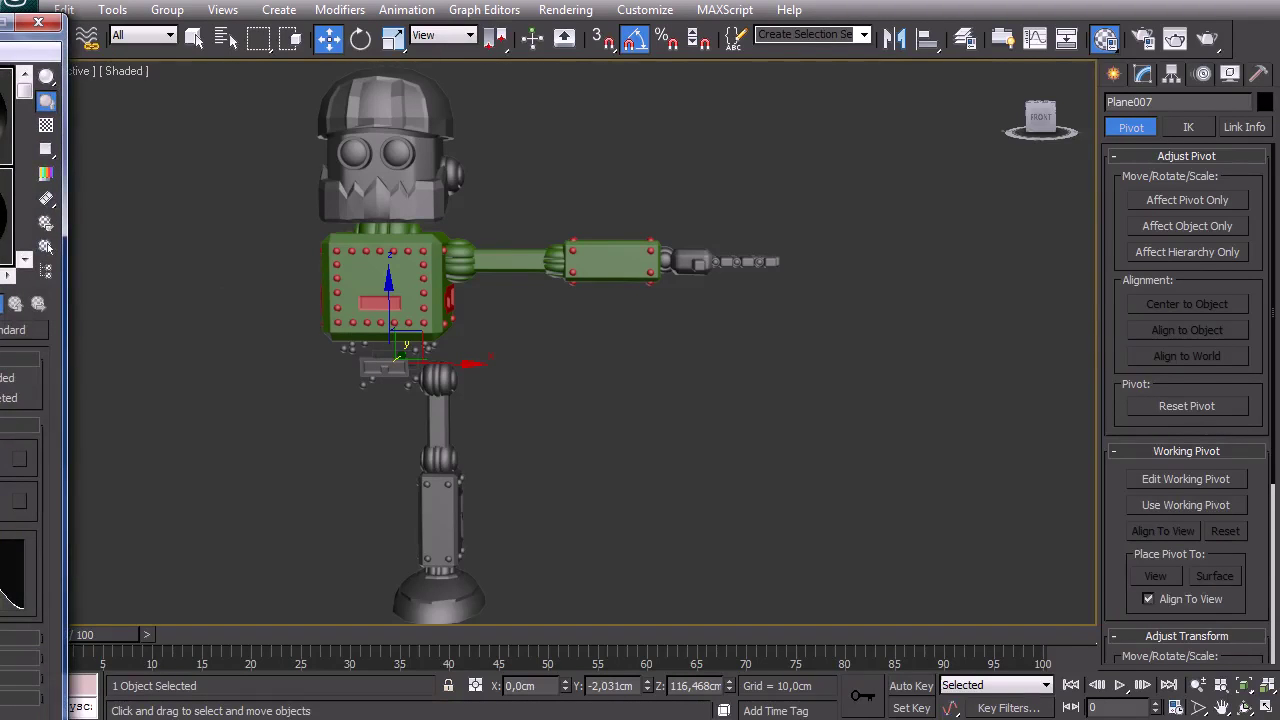
{"action": "left_click", "coordinate": [38, 22]}
{"action": "middle_click_drag", "start_coordinate": [524, 442], "coordinate": [659, 469]}
{"action": "scroll", "coordinate": [659, 469], "scroll_direction": "up", "scroll_amount": 3}
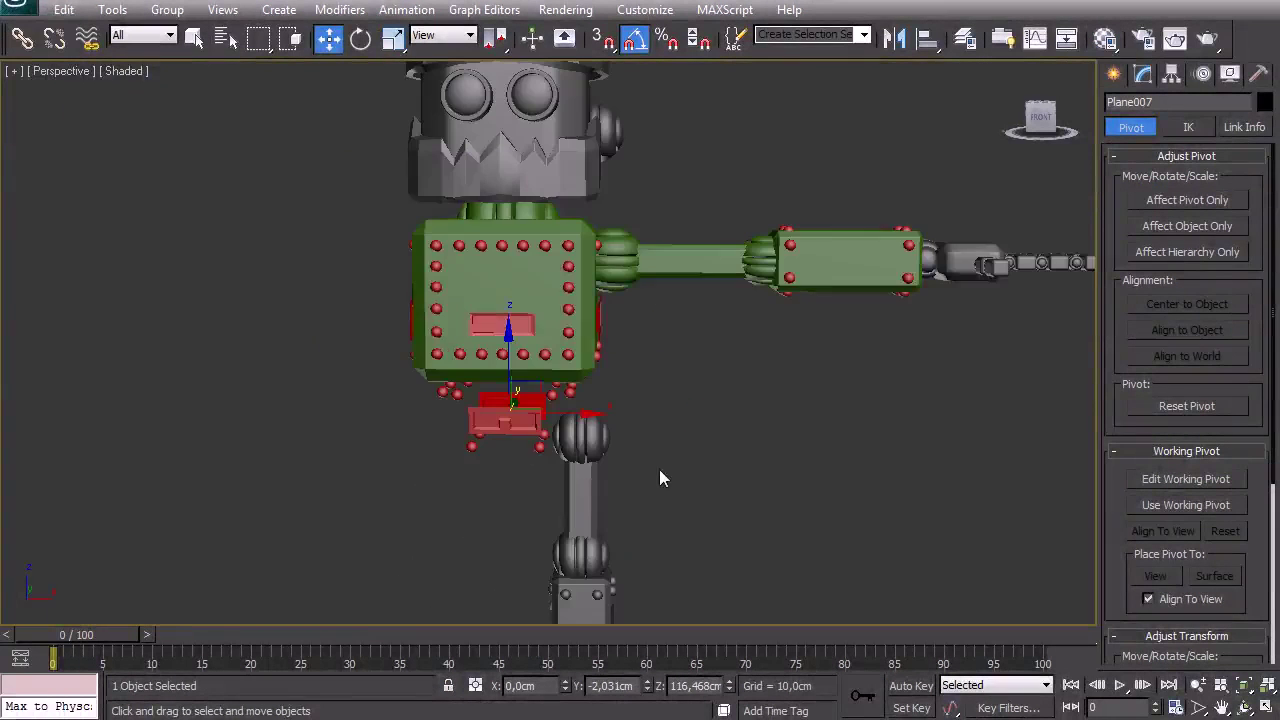
{"action": "right_click", "coordinate": [505, 430]}
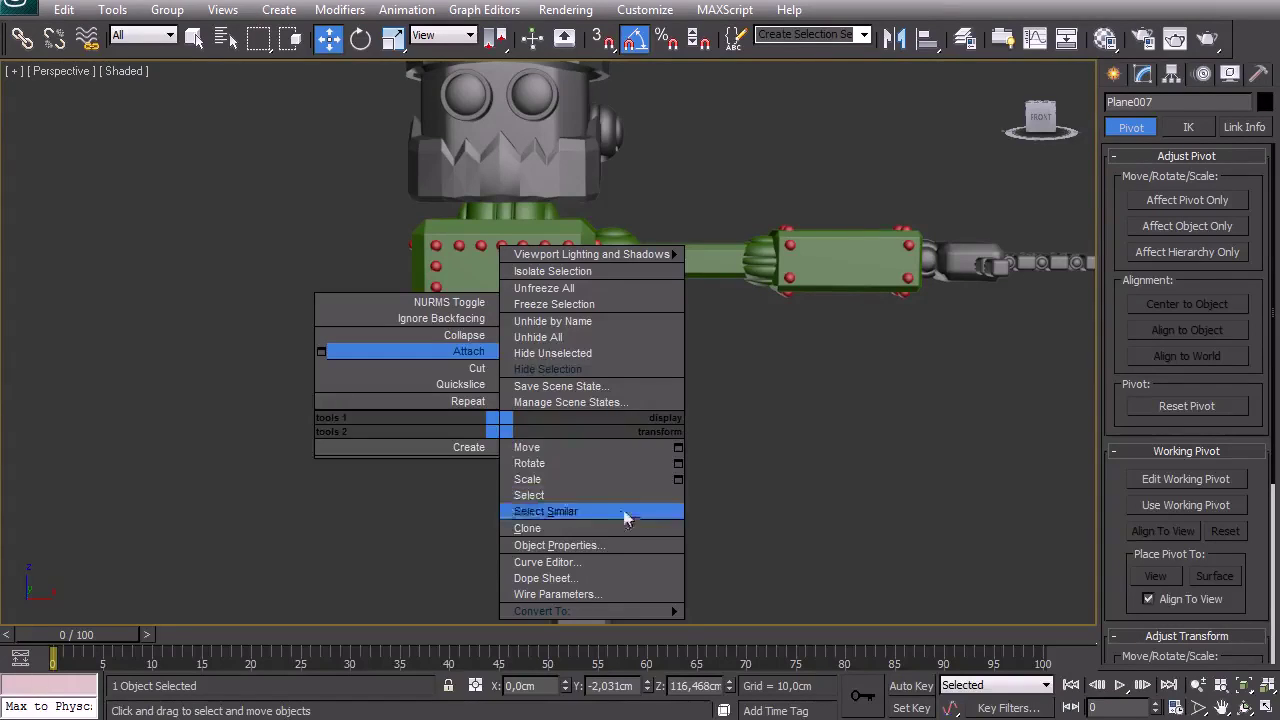
{"action": "left_click", "coordinate": [580, 368]}
Turn on edged faces and examine the hip ball joint and upper leg, including their modifier stacks.
{"action": "middle_click_drag", "start_coordinate": [643, 478], "coordinate": [666, 354]}
{"action": "key", "text": "z"}
{"action": "key", "text": "ctrl+r"}
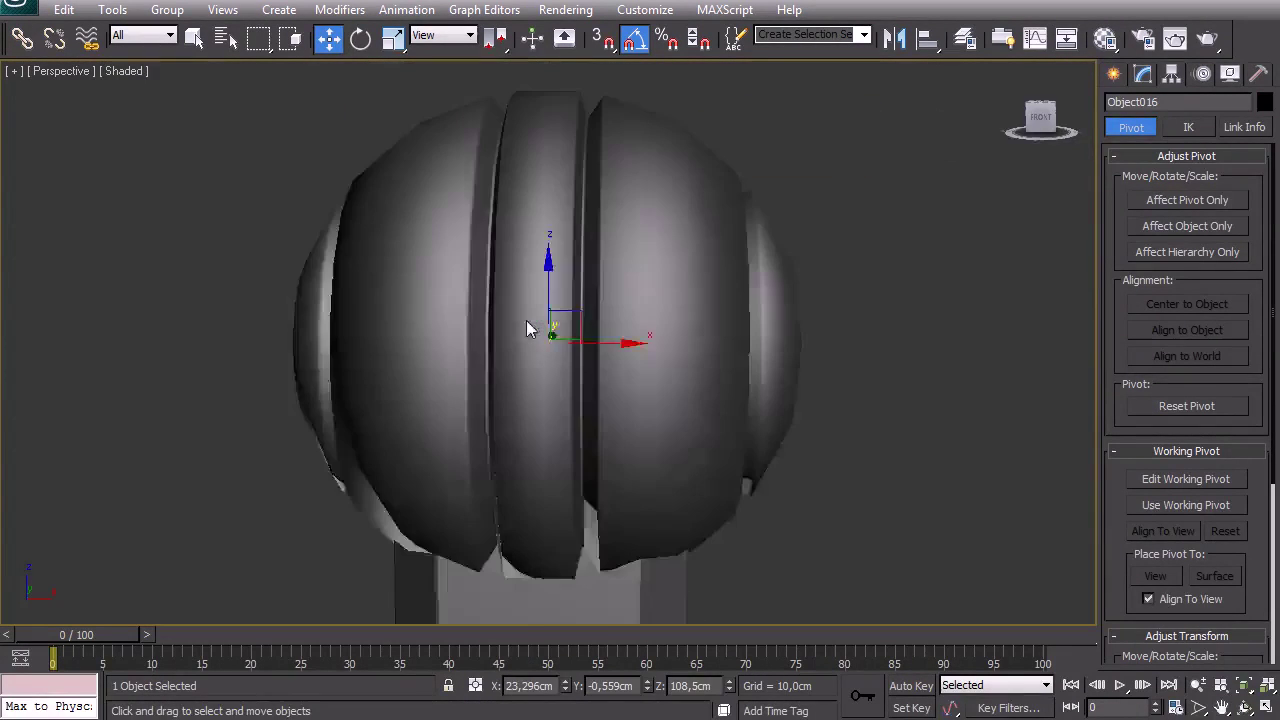
{"action": "key", "text": "F4"}
{"action": "left_click_drag", "start_coordinate": [548, 401], "coordinate": [499, 395]}
{"action": "scroll", "coordinate": [546, 481], "scroll_direction": "down", "scroll_amount": 4}
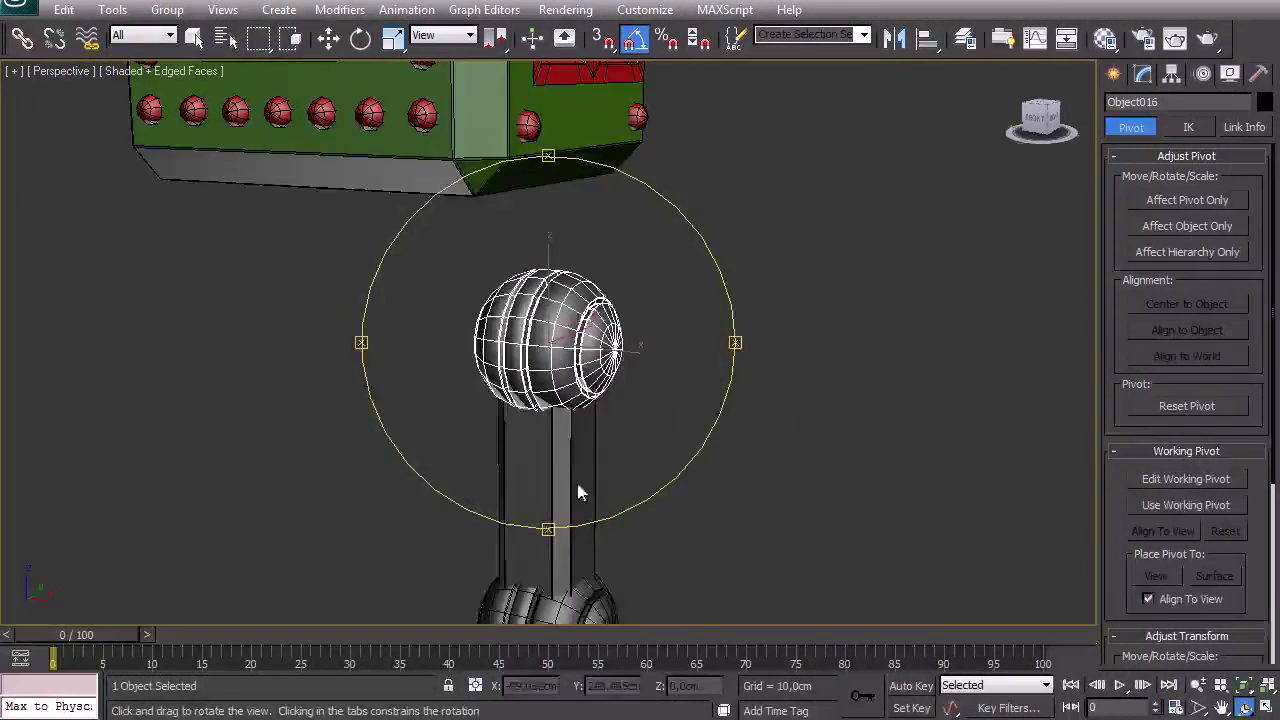
{"action": "left_click_drag", "start_coordinate": [546, 488], "coordinate": [561, 426]}
{"action": "key", "text": "w"}
{"action": "left_click", "coordinate": [561, 426]}
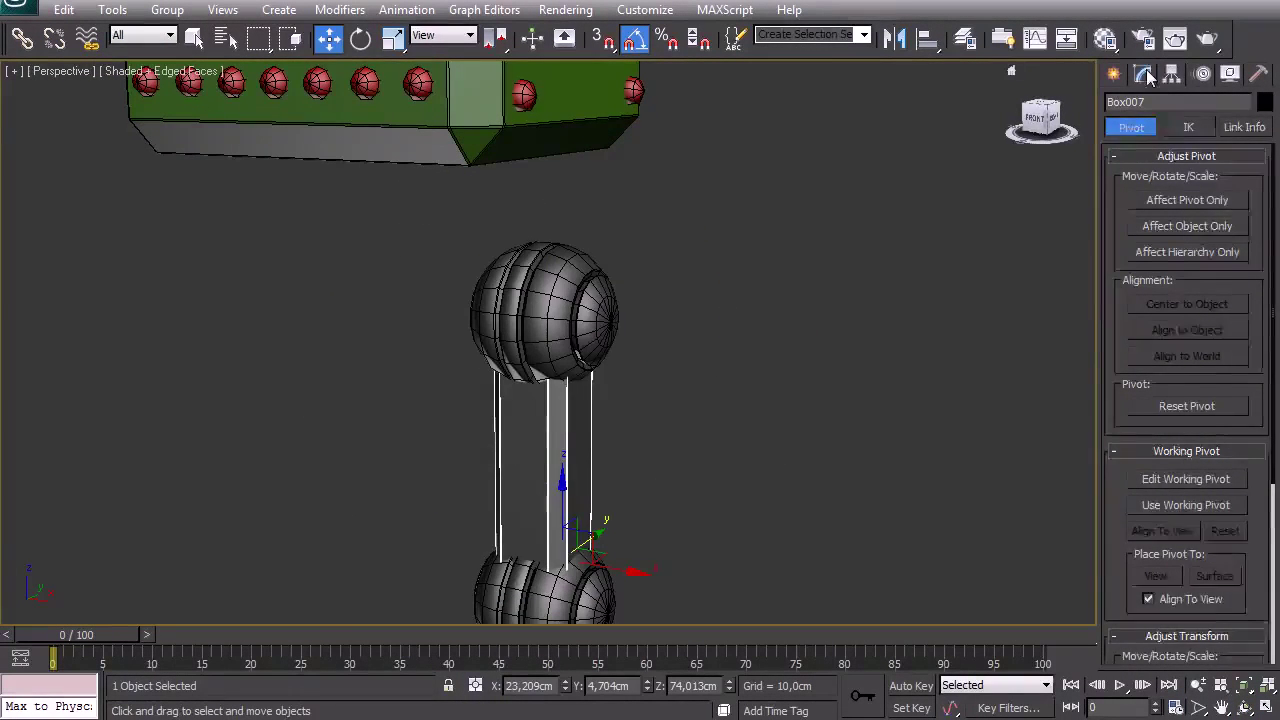
{"action": "left_click", "coordinate": [1146, 74]}
{"action": "left_click", "coordinate": [537, 358]}
{"action": "middle_click_drag", "start_coordinate": [733, 373], "coordinate": [700, 221]}
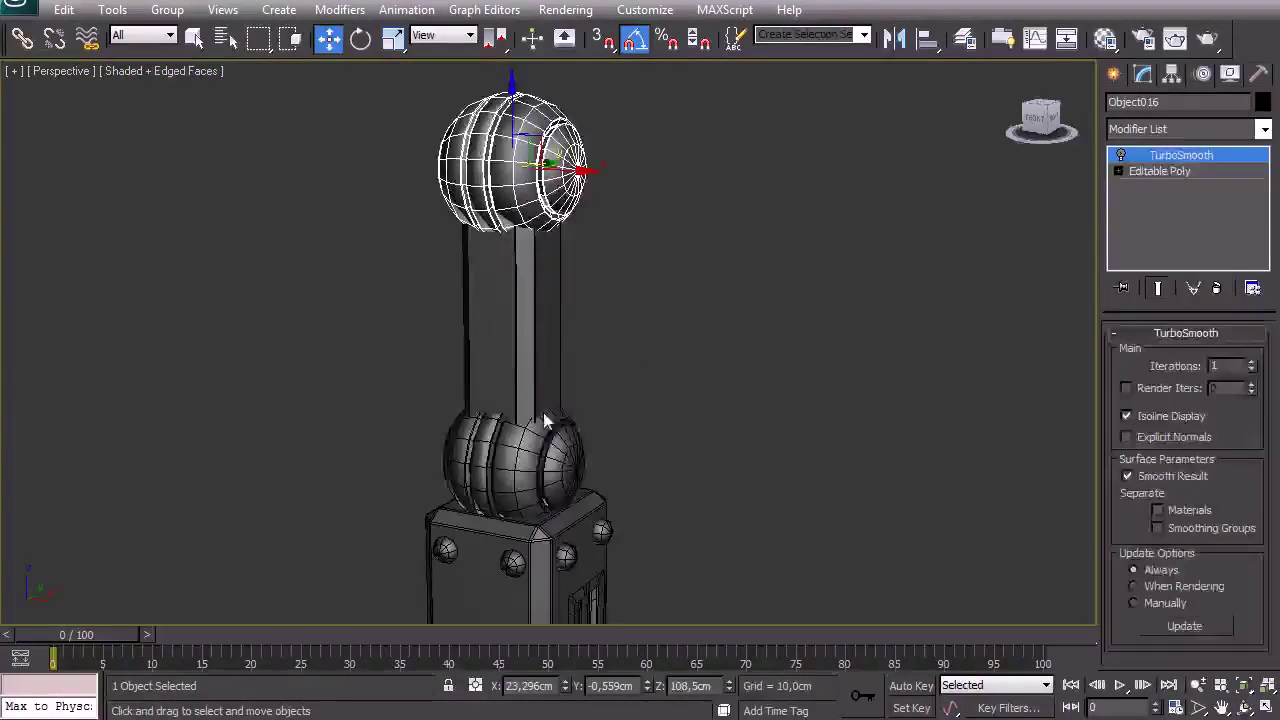
Examine the knee joint, lower leg box, ankle and foot, including their modifier stacks.
{"action": "left_click", "coordinate": [530, 473]}
{"action": "left_click", "coordinate": [519, 541]}
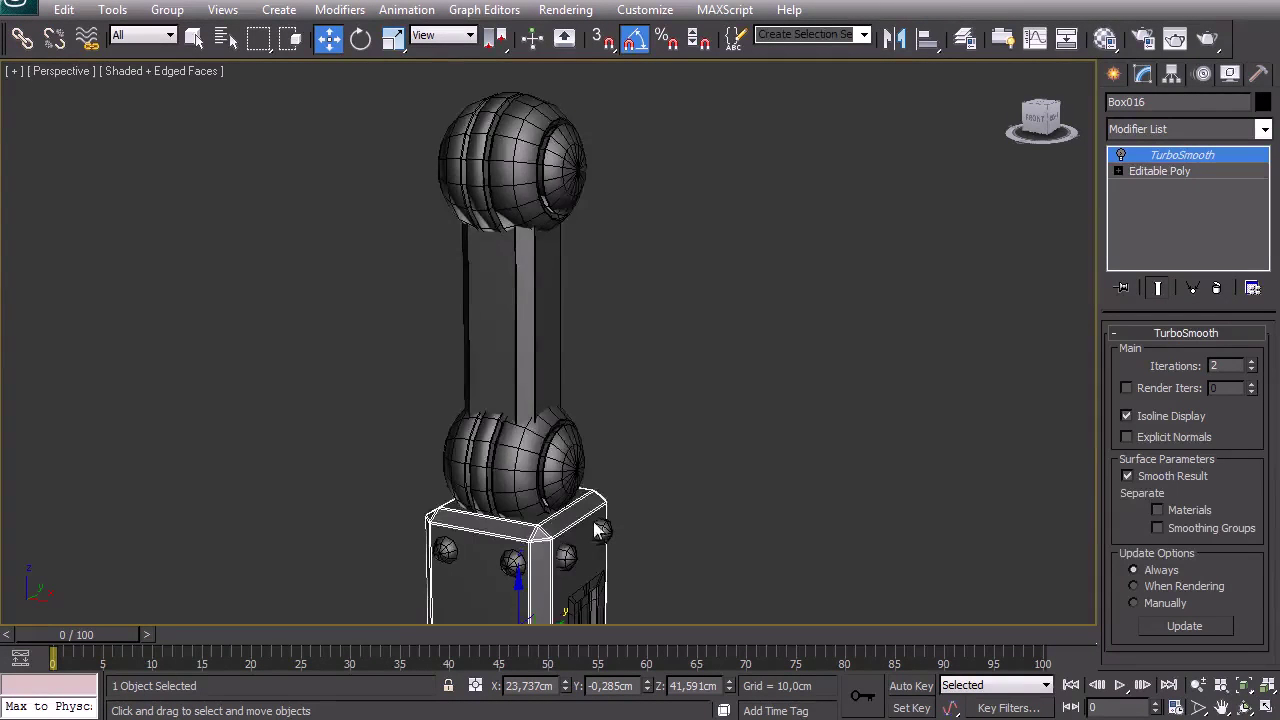
{"action": "middle_click_drag", "start_coordinate": [519, 541], "coordinate": [489, 456]}
{"action": "left_click", "coordinate": [562, 455]}
{"action": "key", "text": "ctrl+r"}
{"action": "left_click_drag", "start_coordinate": [512, 449], "coordinate": [550, 395]}
{"action": "scroll", "coordinate": [520, 372], "scroll_direction": "down", "scroll_amount": 5}
{"action": "key", "text": "w"}
{"action": "left_click", "coordinate": [556, 470]}
{"action": "key", "text": "z"}
{"action": "left_click", "coordinate": [525, 194]}
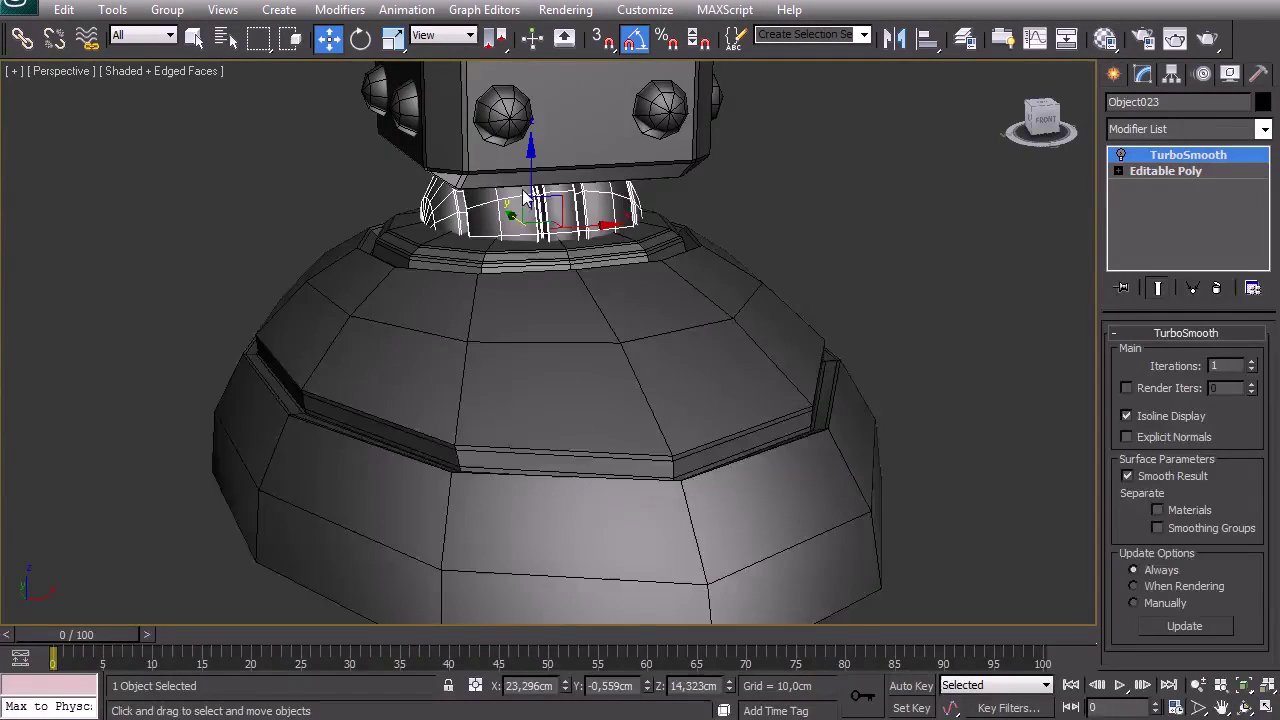
{"action": "middle_click_drag", "start_coordinate": [790, 205], "coordinate": [783, 394]}
{"action": "left_click", "coordinate": [783, 396]}
{"action": "scroll", "coordinate": [774, 194], "scroll_direction": "down", "scroll_amount": 6}
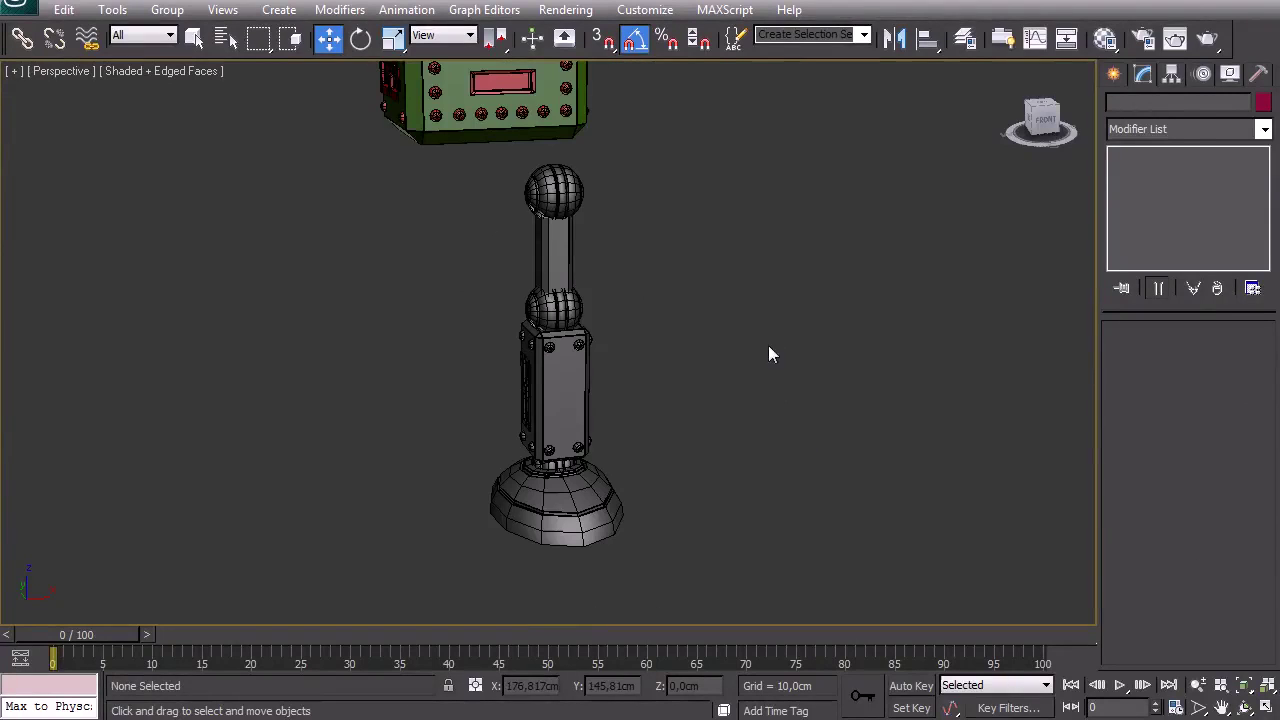
Apply the green material to the leg's hip joint, upper leg, knee, lower leg box, ankle and foot.
{"action": "left_click", "coordinate": [557, 200]}
{"action": "left_click", "coordinate": [565, 287], "text": "ctrl"}
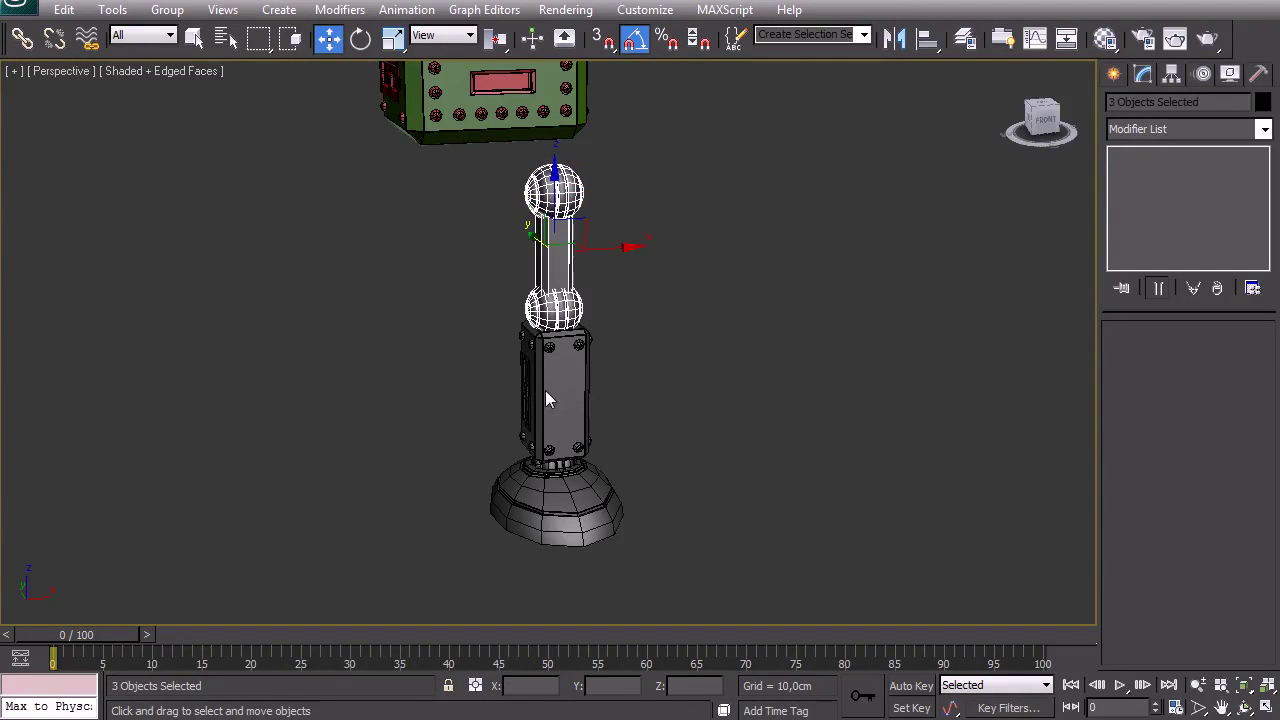
{"action": "middle_click_drag", "start_coordinate": [540, 422], "coordinate": [514, 252], "text": "alt"}
{"action": "scroll", "coordinate": [514, 252], "scroll_direction": "up", "scroll_amount": 6}
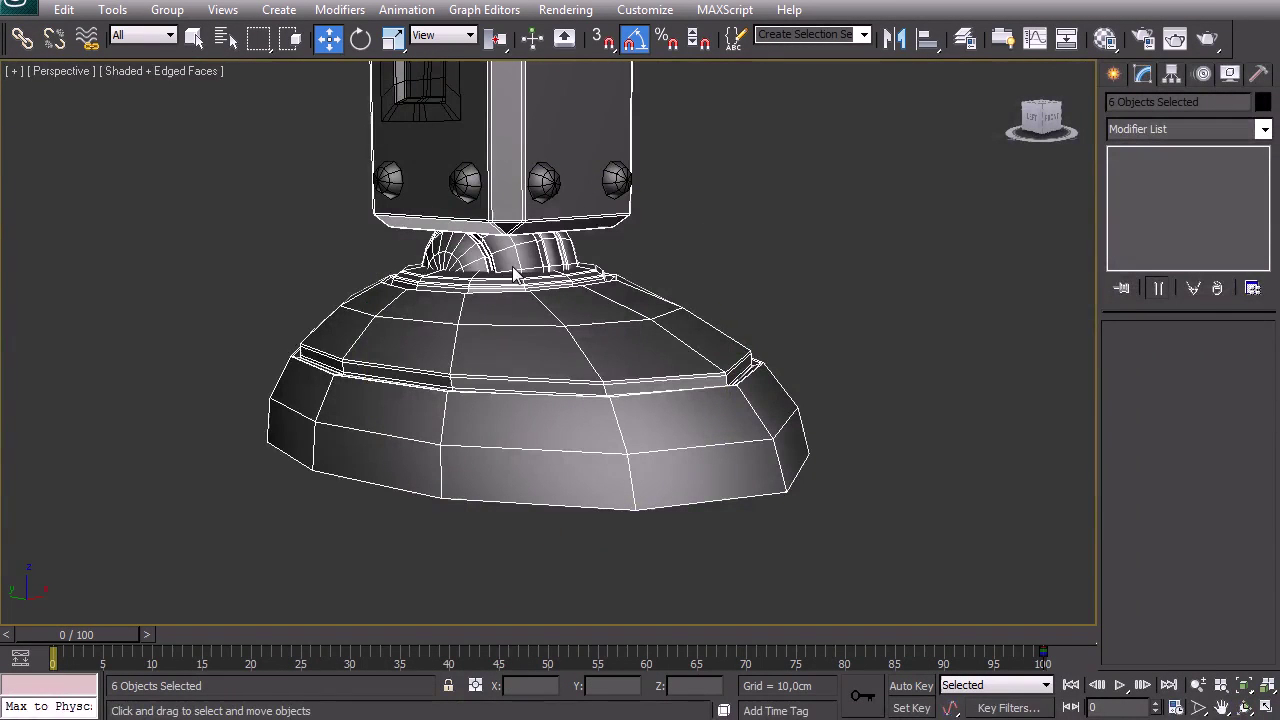
{"action": "key", "text": "m"}
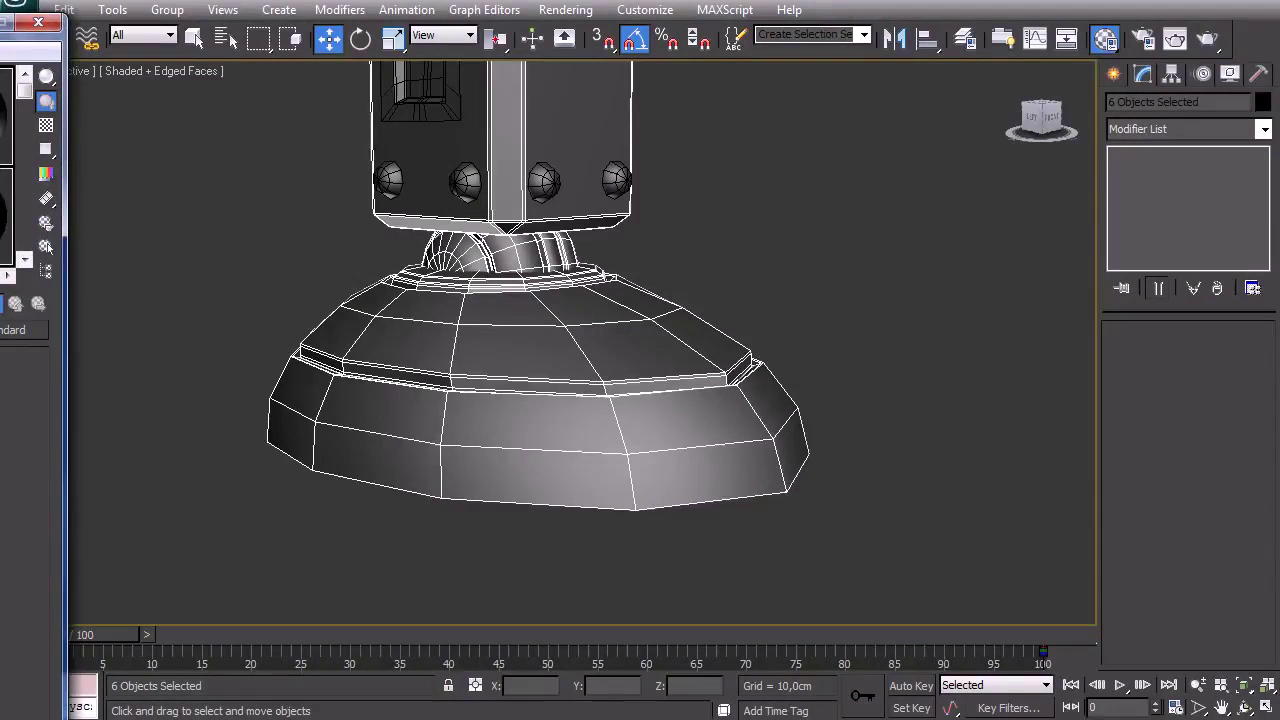
{"action": "left_click", "coordinate": [0, 304]}
{"action": "key", "text": "m"}
Move the polygon element of the lower leg's side inset detail slightly outward from the box, to about X 33.83 cm.
{"action": "mouse_move", "coordinate": [489, 340]}
{"action": "middle_mouse_down"}
{"action": "mouse_move", "coordinate": [499, 402]}
{"action": "mouse_move", "coordinate": [549, 339]}
{"action": "mouse_move", "coordinate": [585, 351]}
{"action": "mouse_move", "coordinate": [581, 410]}
{"action": "middle_mouse_up"}
{"action": "scroll", "coordinate": [498, 402], "scroll_direction": "down", "scroll_amount": 5}
{"action": "key", "text": "F4"}
{"action": "scroll", "coordinate": [549, 339], "scroll_direction": "up", "scroll_amount": 5}
{"action": "key", "text": "F4"}
{"action": "key", "text": "w"}
{"action": "left_click", "coordinate": [598, 209]}
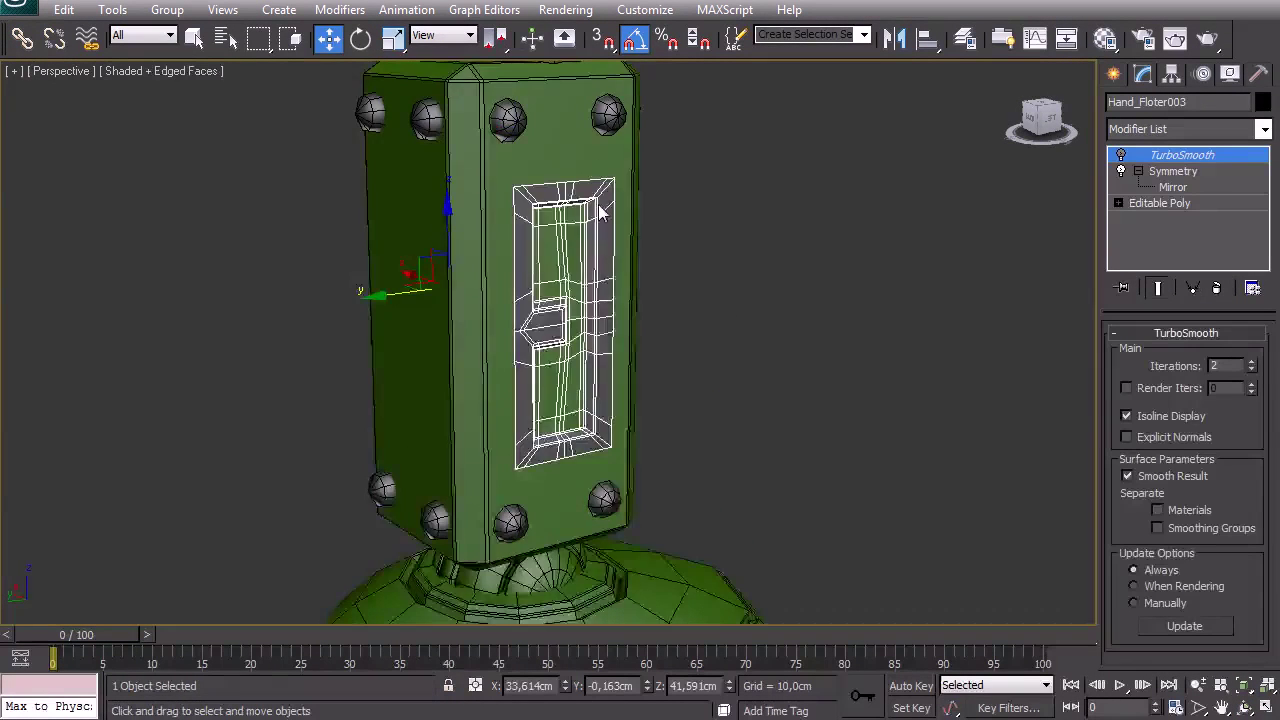
{"action": "key", "text": "F4"}
{"action": "scroll", "coordinate": [589, 249], "scroll_direction": "up", "scroll_amount": 3}
{"action": "middle_click_drag", "start_coordinate": [824, 200], "coordinate": [867, 259], "text": "alt"}
{"action": "left_click", "coordinate": [1160, 203]}
{"action": "key", "text": "4"}
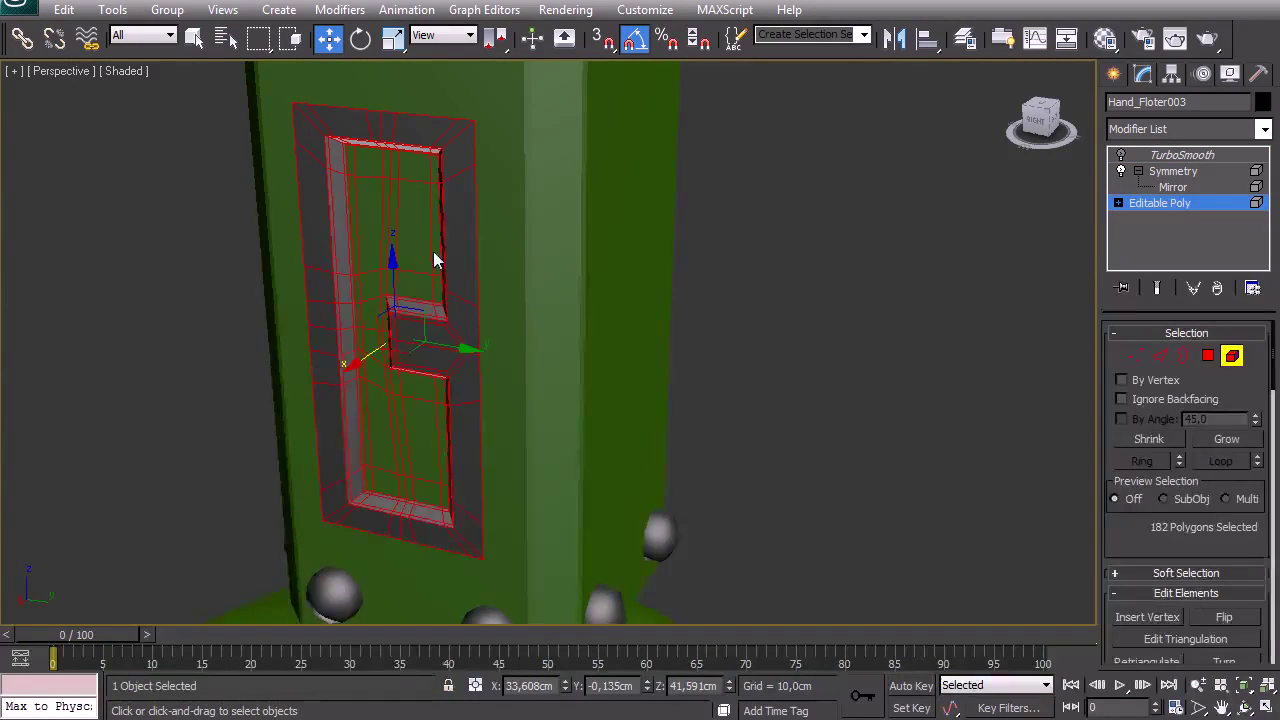
{"action": "left_click_drag", "start_coordinate": [369, 365], "coordinate": [359, 367]}
{"action": "key", "text": "F4"}
{"action": "mouse_move", "coordinate": [457, 366]}
{"action": "middle_mouse_down", "text": "alt"}
{"action": "mouse_move", "coordinate": [451, 337]}
{"action": "mouse_move", "coordinate": [180, 317]}
{"action": "mouse_move", "coordinate": [107, 335]}
{"action": "mouse_move", "coordinate": [379, 356]}
{"action": "middle_mouse_up", "text": "alt"}
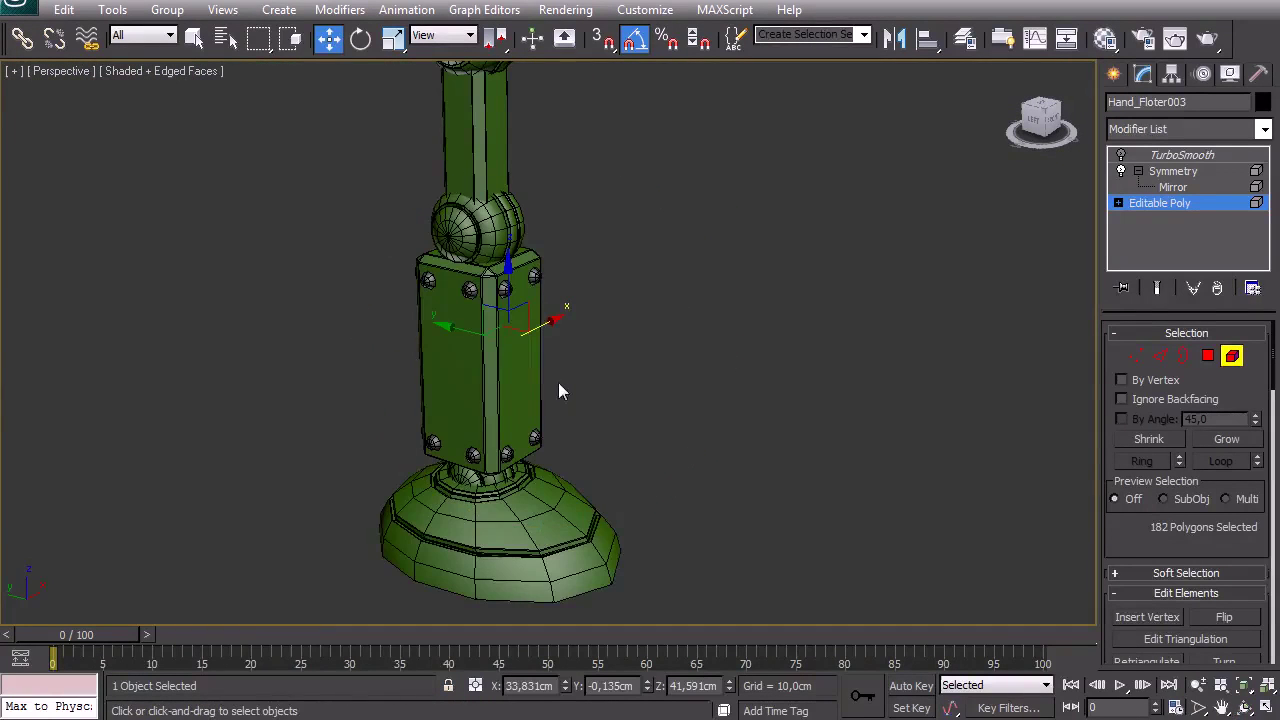
Show the end result of the inset detail's modifier stack and inspect its fit on the lower leg box.
{"action": "left_click", "coordinate": [1157, 288]}
{"action": "middle_click_drag", "start_coordinate": [503, 423], "coordinate": [558, 438], "text": "alt"}
{"action": "key", "text": "F4"}
{"action": "scroll", "coordinate": [558, 438], "scroll_direction": "up", "scroll_amount": 5}
{"action": "key", "text": "F4"}
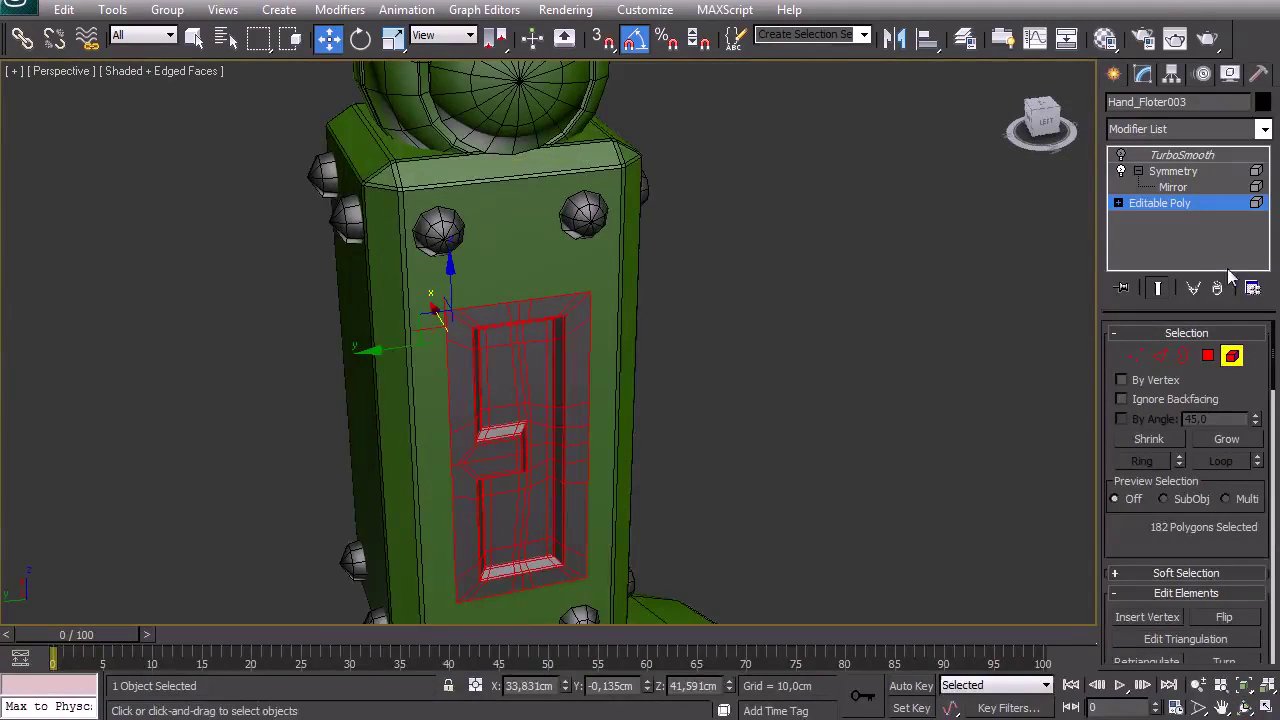
Finish element editing on the inset detail and hide the lower leg box.
{"action": "left_click", "coordinate": [1178, 206]}
{"action": "left_click", "coordinate": [794, 463]}
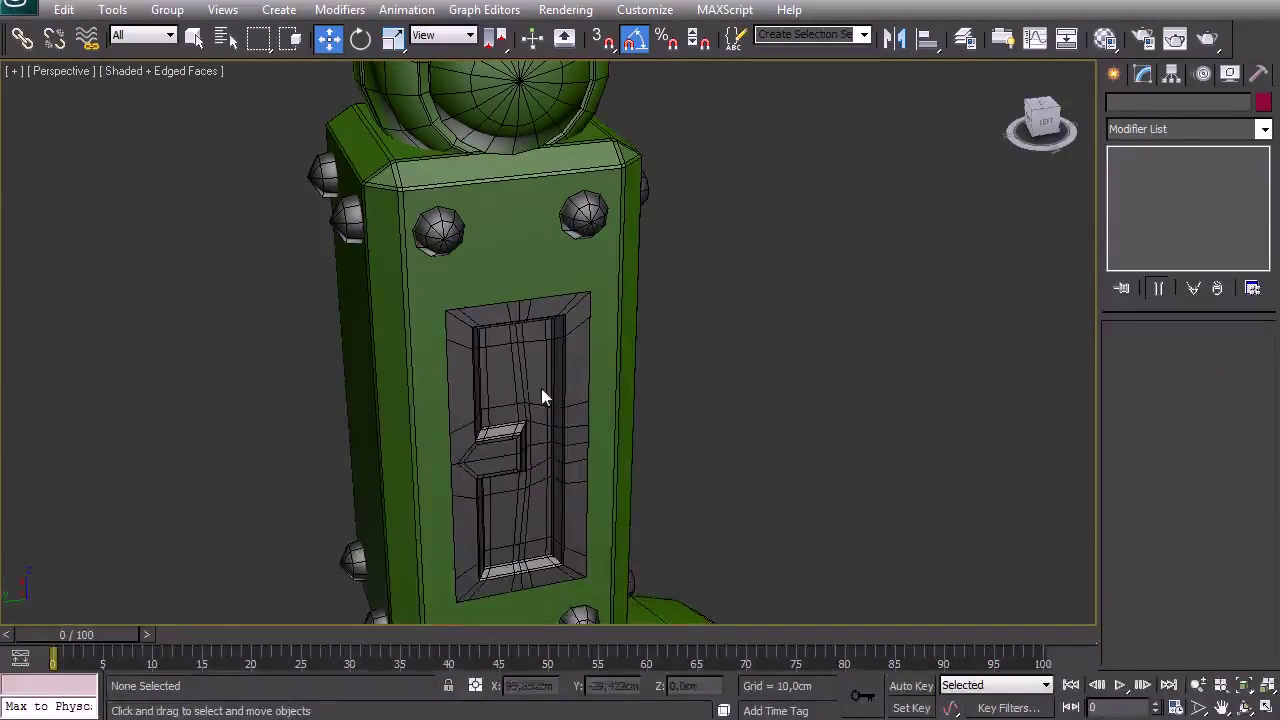
{"action": "key", "text": "F4"}
{"action": "key", "text": "F4"}
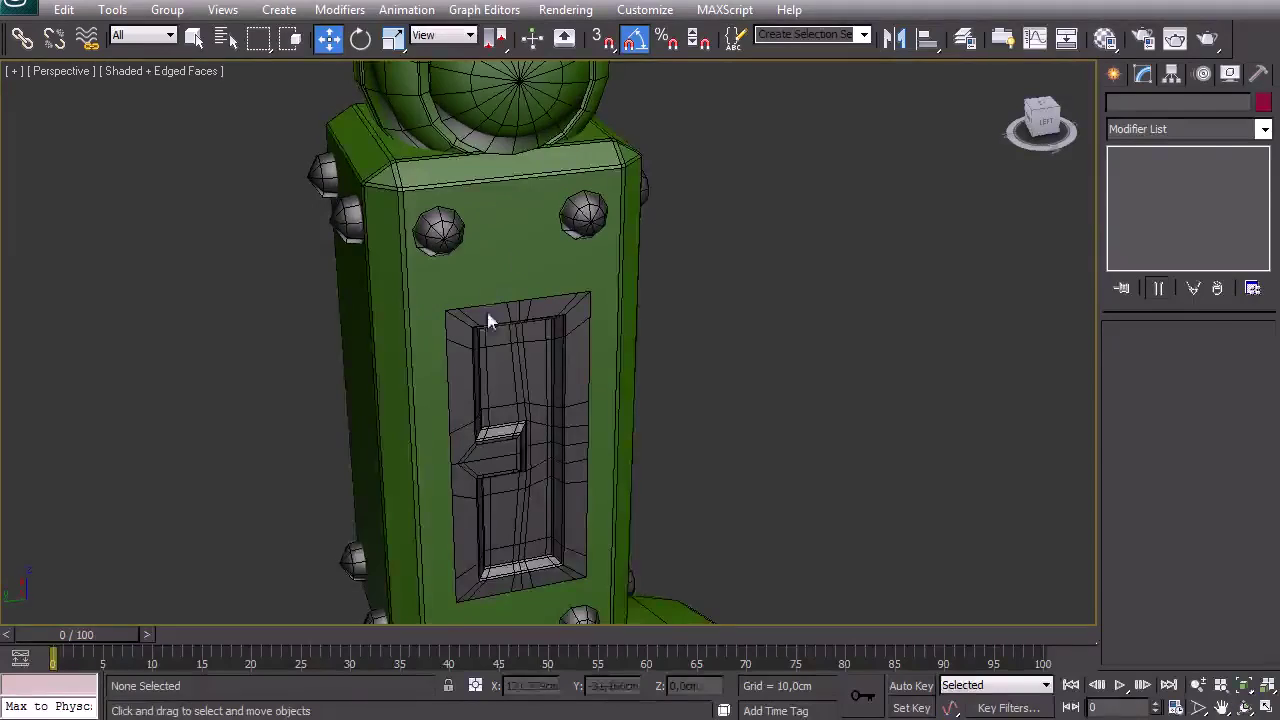
{"action": "left_click", "coordinate": [478, 268]}
{"action": "scroll", "coordinate": [478, 270], "scroll_direction": "down", "scroll_amount": 5}
{"action": "scroll", "coordinate": [477, 266], "scroll_direction": "up", "scroll_amount": 5}
{"action": "right_click", "coordinate": [530, 262]}
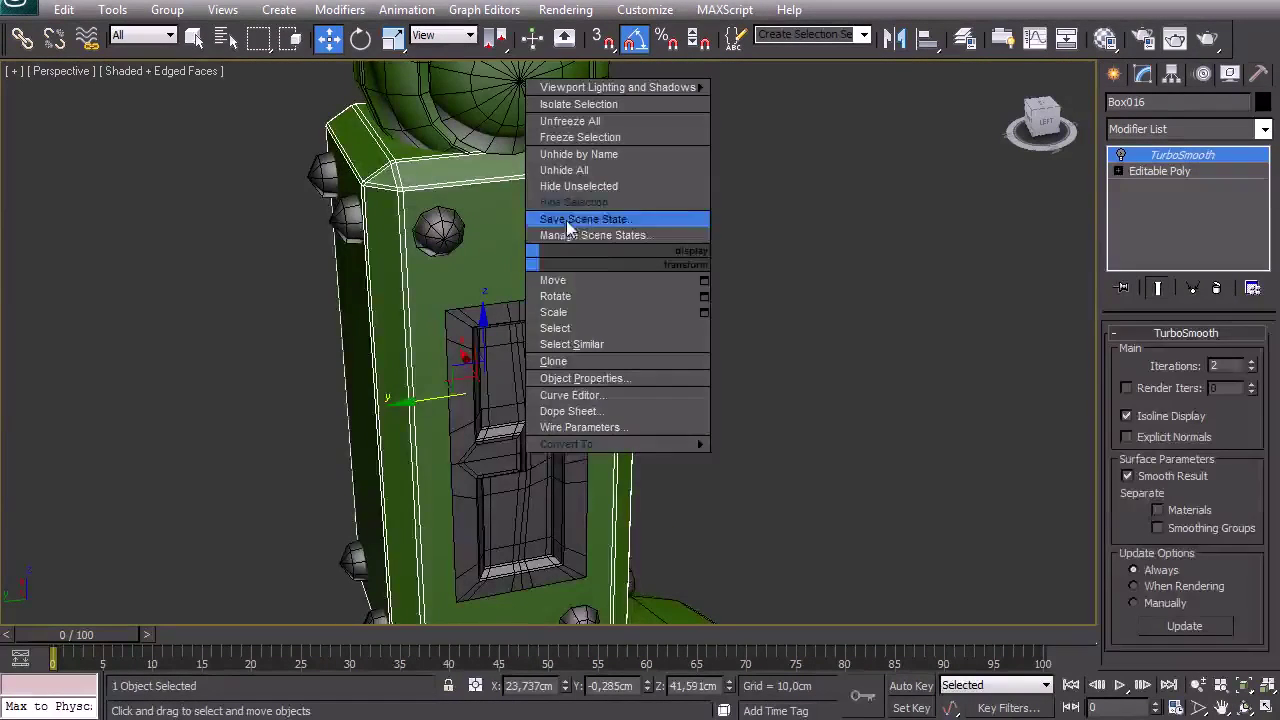
{"action": "left_click", "coordinate": [595, 205]}
Isolate the lower leg's inset detail together with its rivets and convert both objects to Editable Poly.
{"action": "middle_click_drag", "start_coordinate": [605, 368], "coordinate": [489, 309], "text": "alt"}
{"action": "left_click_drag", "start_coordinate": [306, 177], "coordinate": [588, 316]}
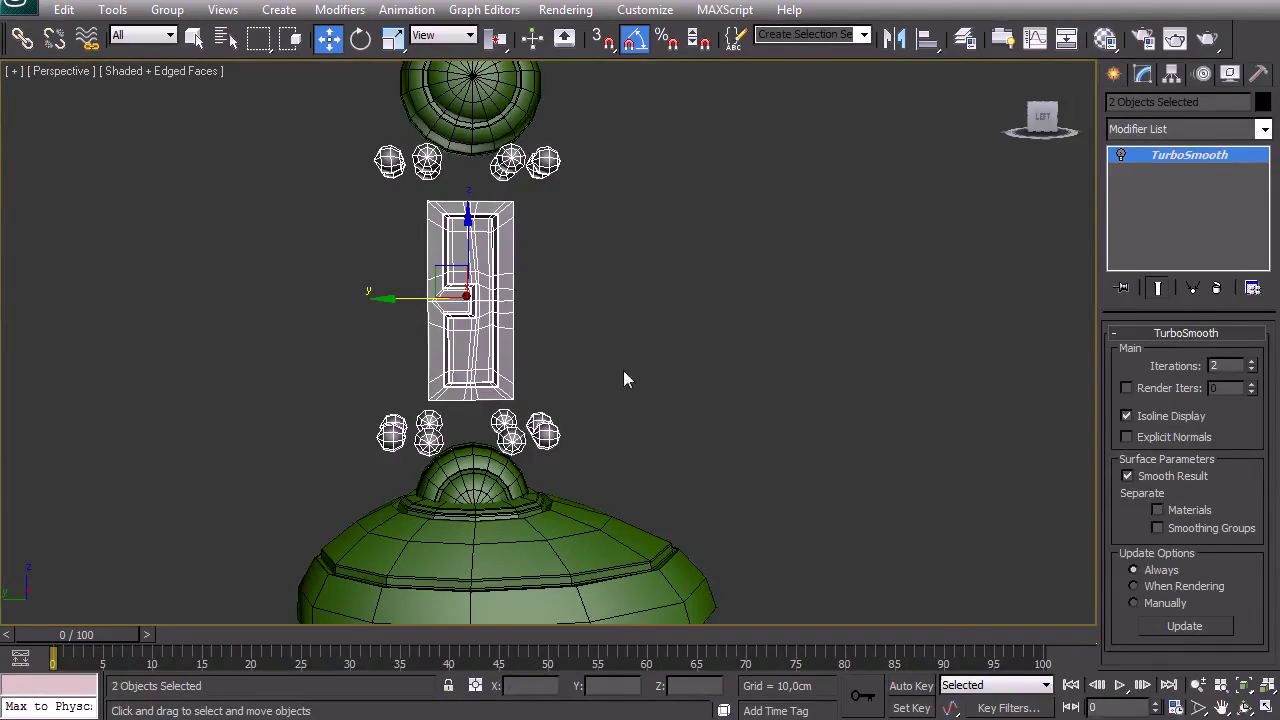
{"action": "key", "text": "alt+q"}
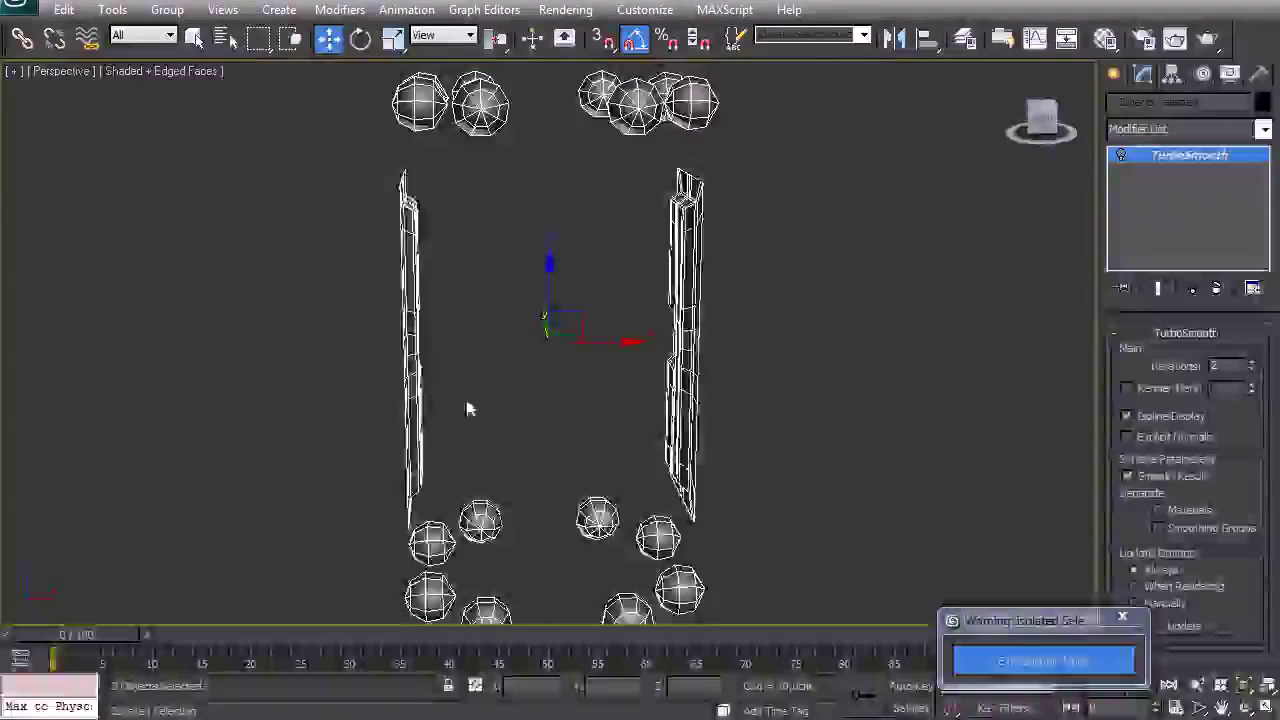
{"action": "right_click", "coordinate": [615, 325]}
{"action": "mouse_move", "coordinate": [770, 510]}
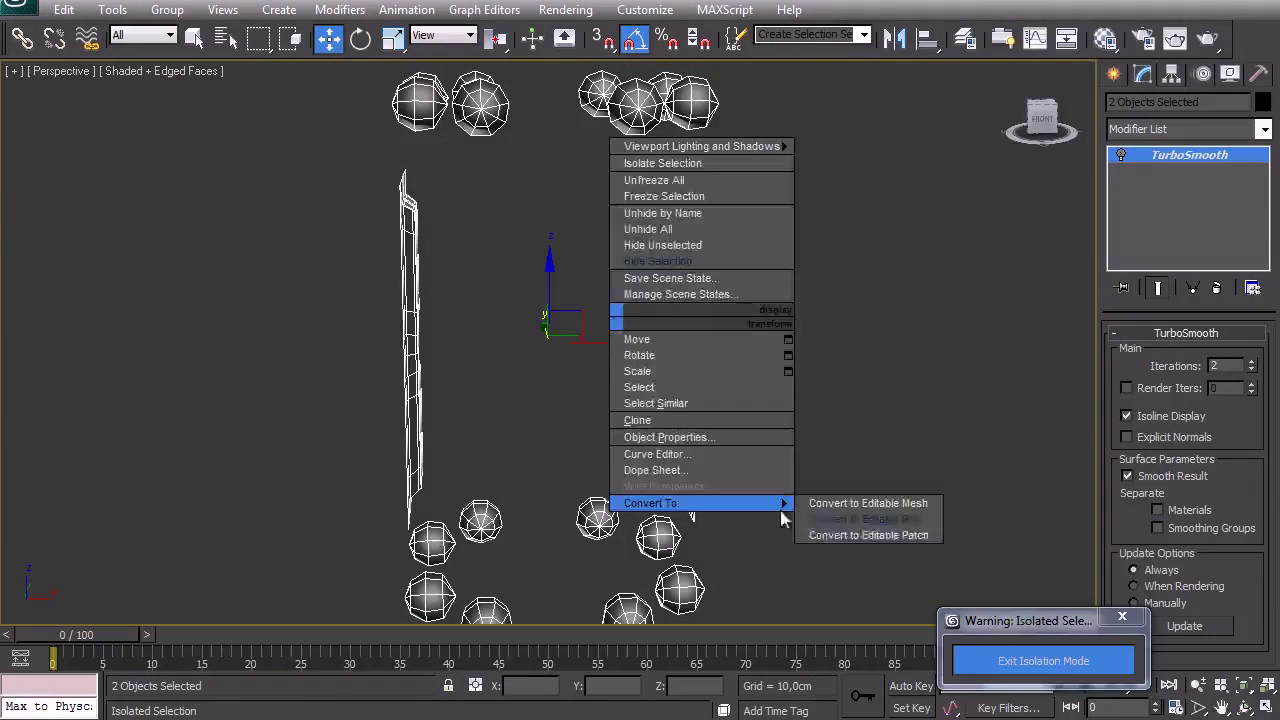
{"action": "left_click", "coordinate": [850, 530]}
Attach the rivets object to the inset detail Hand_Floter003 using the attach list.
{"action": "left_click", "coordinate": [699, 279]}
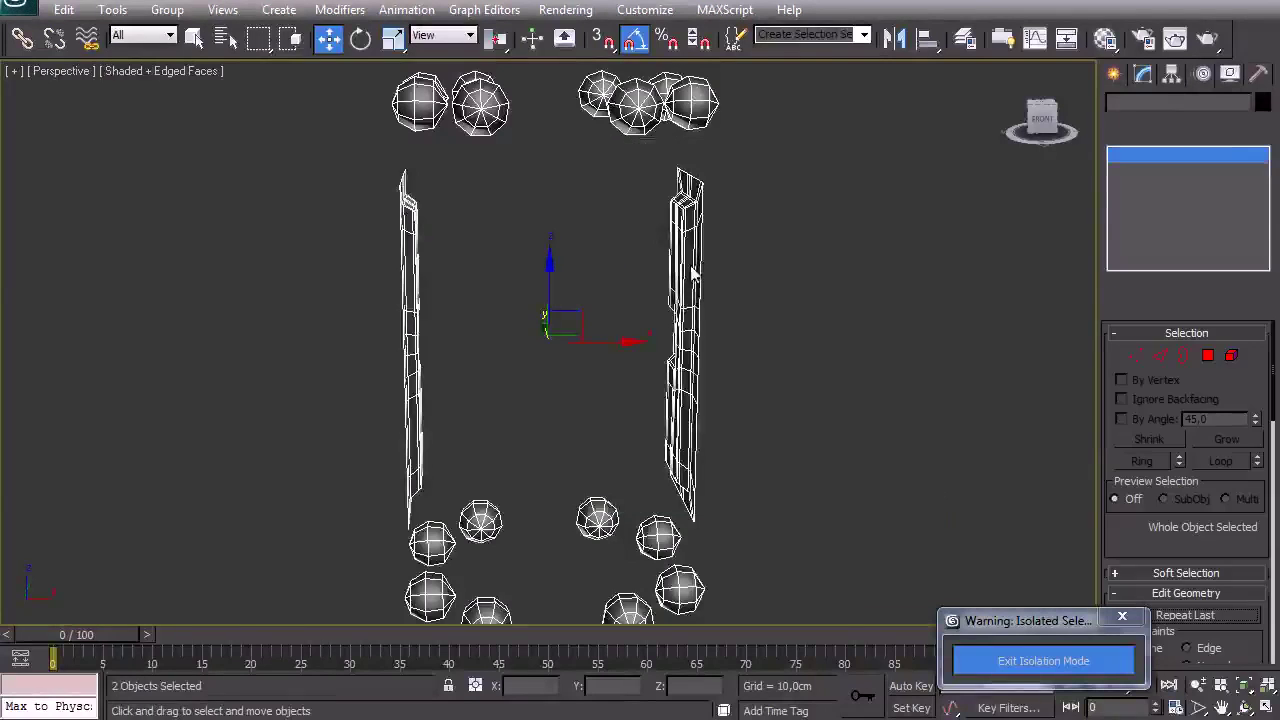
{"action": "left_click", "coordinate": [1258, 78]}
{"action": "left_click", "coordinate": [1114, 76]}
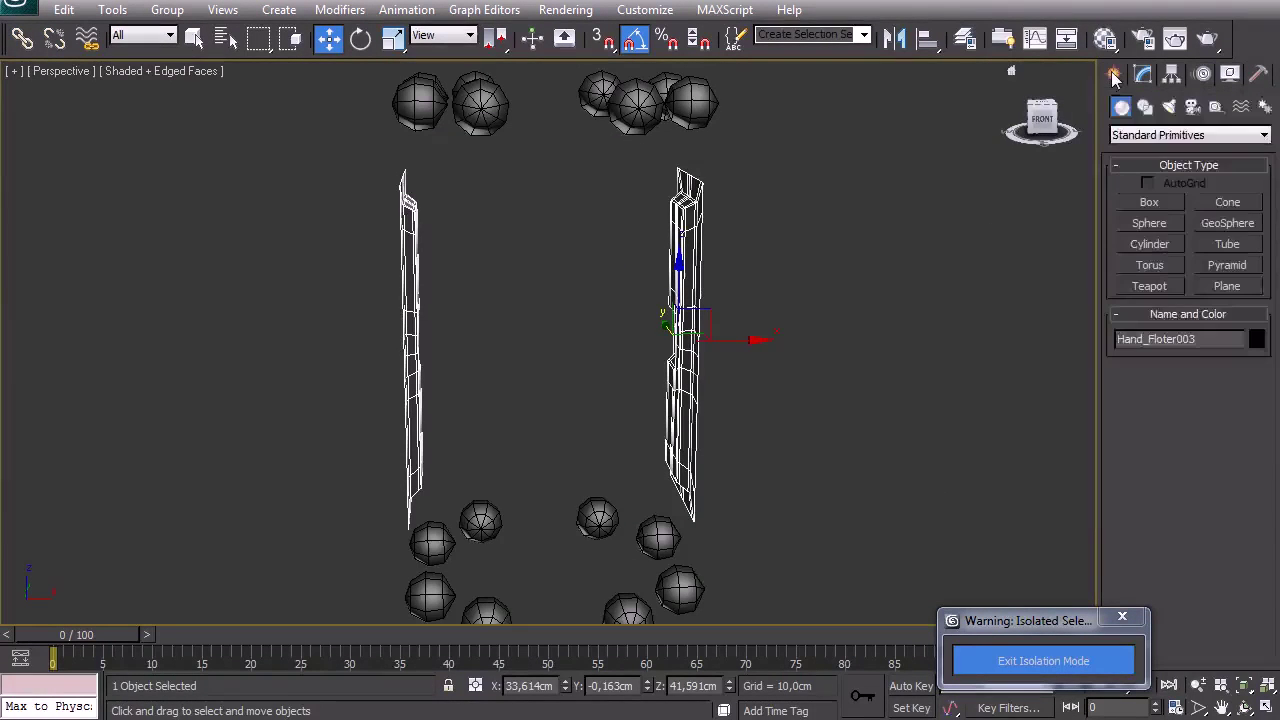
{"action": "left_click", "coordinate": [1143, 74]}
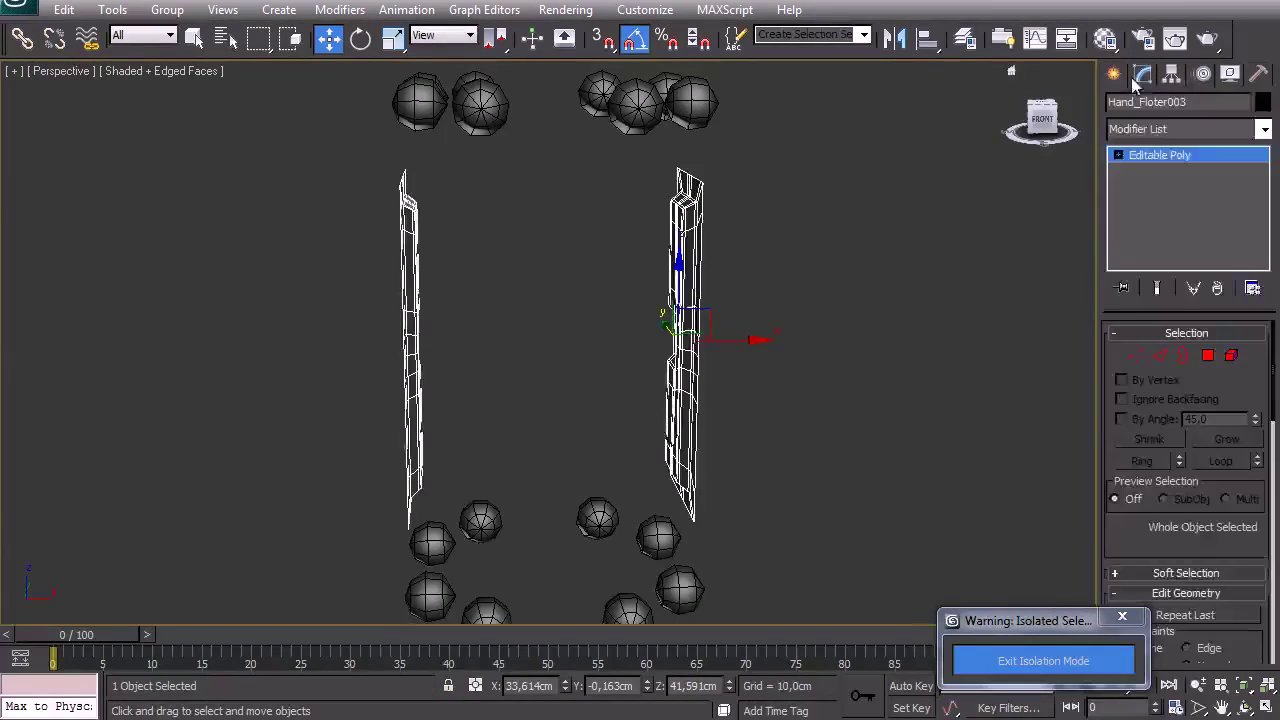
{"action": "right_click", "coordinate": [620, 292]}
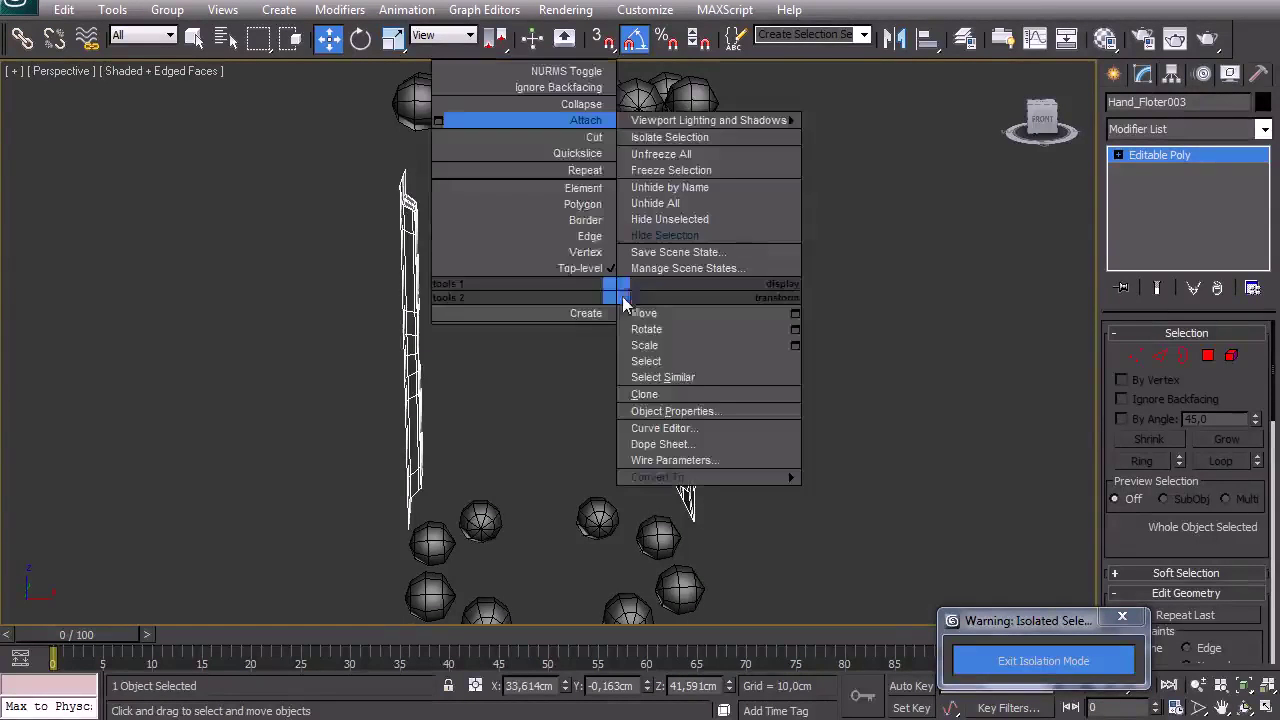
{"action": "left_click", "coordinate": [437, 120]}
{"action": "left_click", "coordinate": [648, 184]}
{"action": "left_click", "coordinate": [931, 606]}
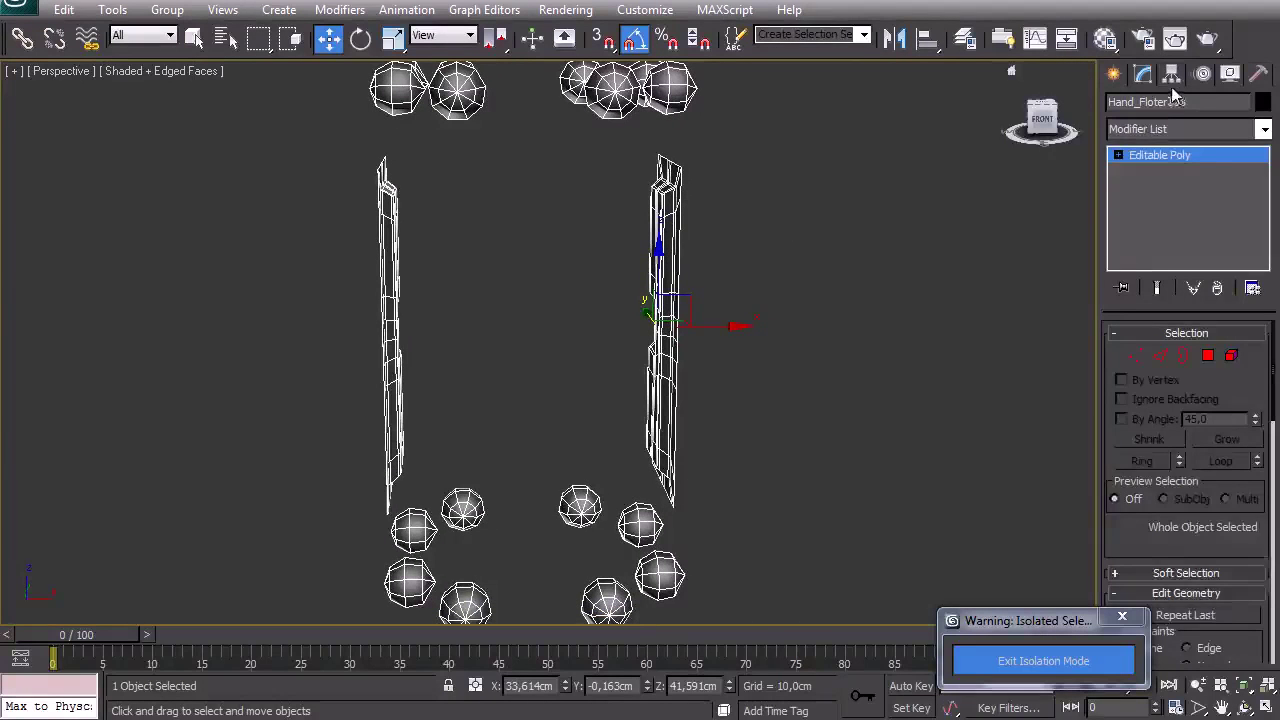
Center the pivot of the combined inset detail and rivets to the object.
{"action": "left_click", "coordinate": [1172, 76]}
{"action": "left_click", "coordinate": [1180, 202]}
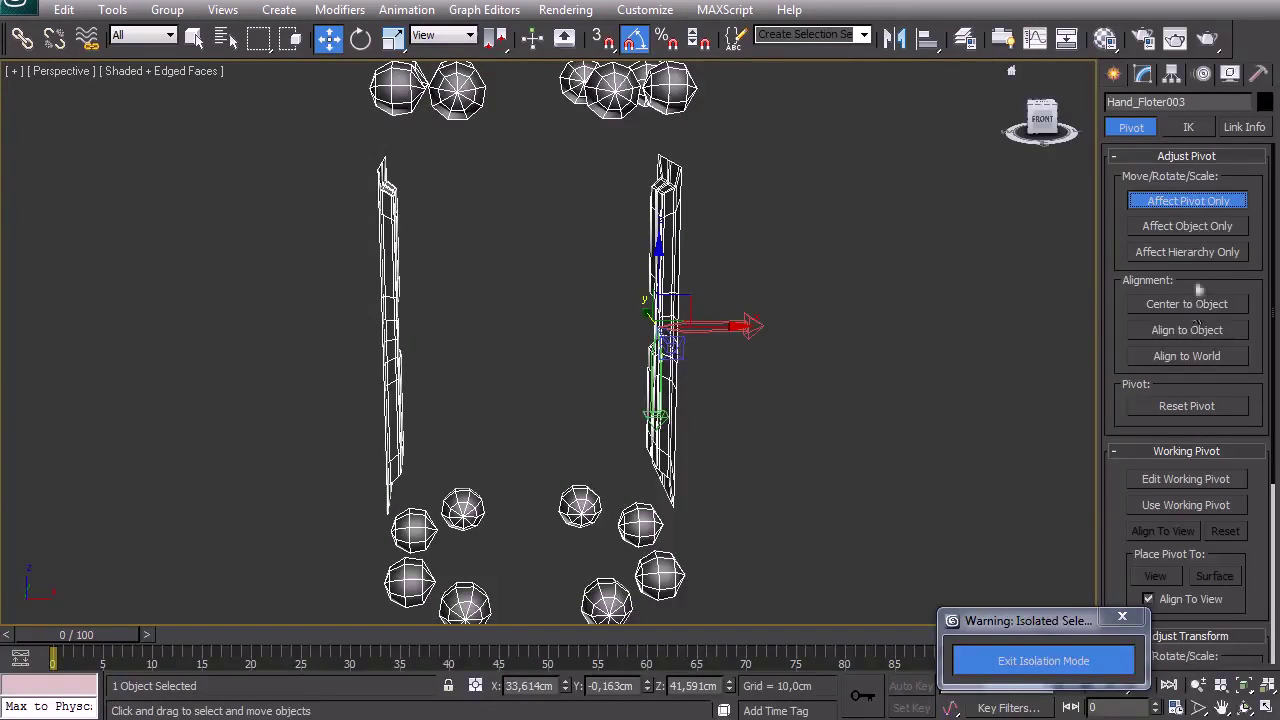
{"action": "left_click", "coordinate": [1200, 303]}
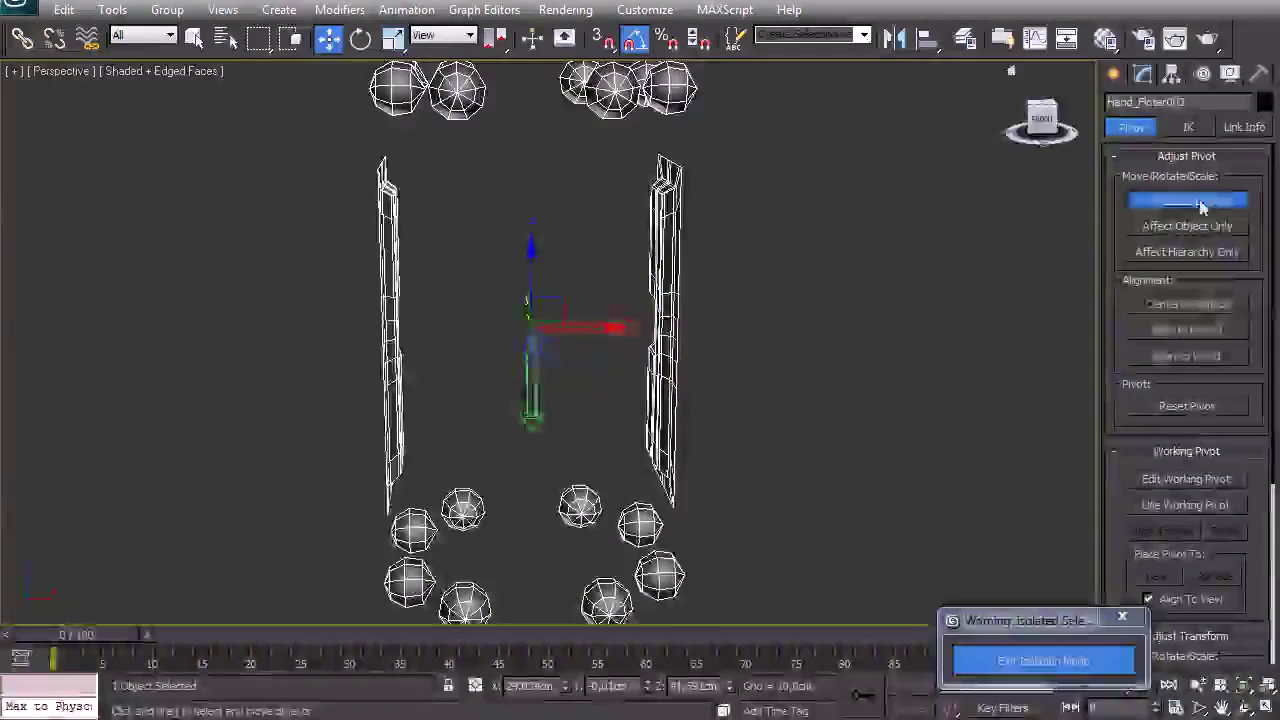
Apply Reset XForm to the combined inset detail and rivets, and turn off the edged-faces display to inspect their shading.
{"action": "left_click", "coordinate": [1258, 75]}
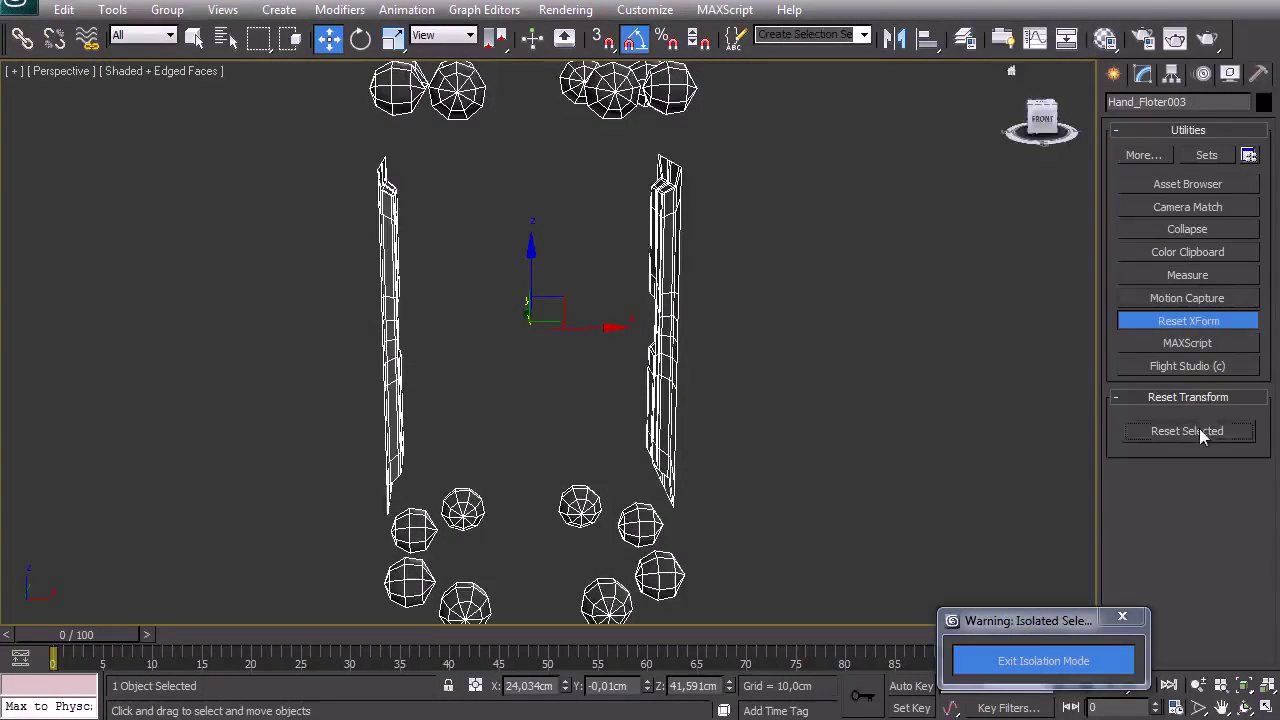
{"action": "middle_click_drag", "start_coordinate": [771, 284], "coordinate": [725, 326]}
{"action": "key", "text": "F4"}
{"action": "middle_click_drag", "start_coordinate": [516, 362], "coordinate": [405, 340], "text": "alt"}
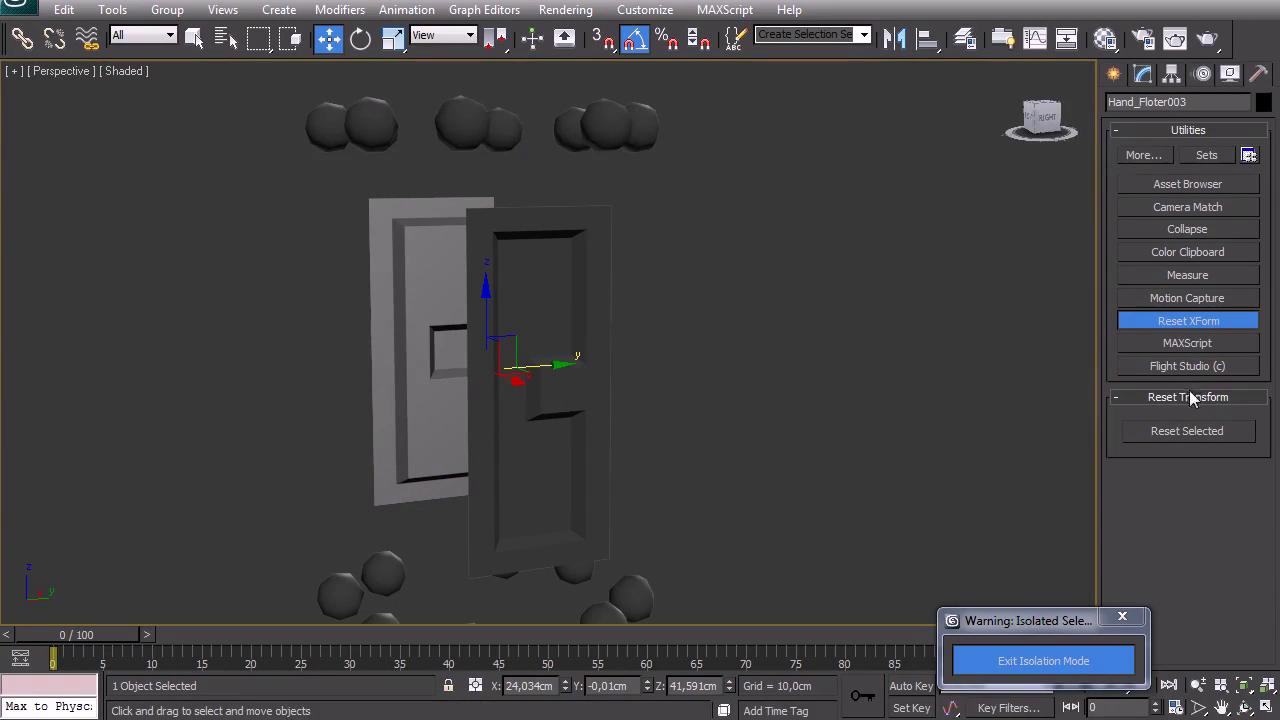
{"action": "left_click", "coordinate": [1190, 322]}
{"action": "left_click", "coordinate": [1145, 75]}
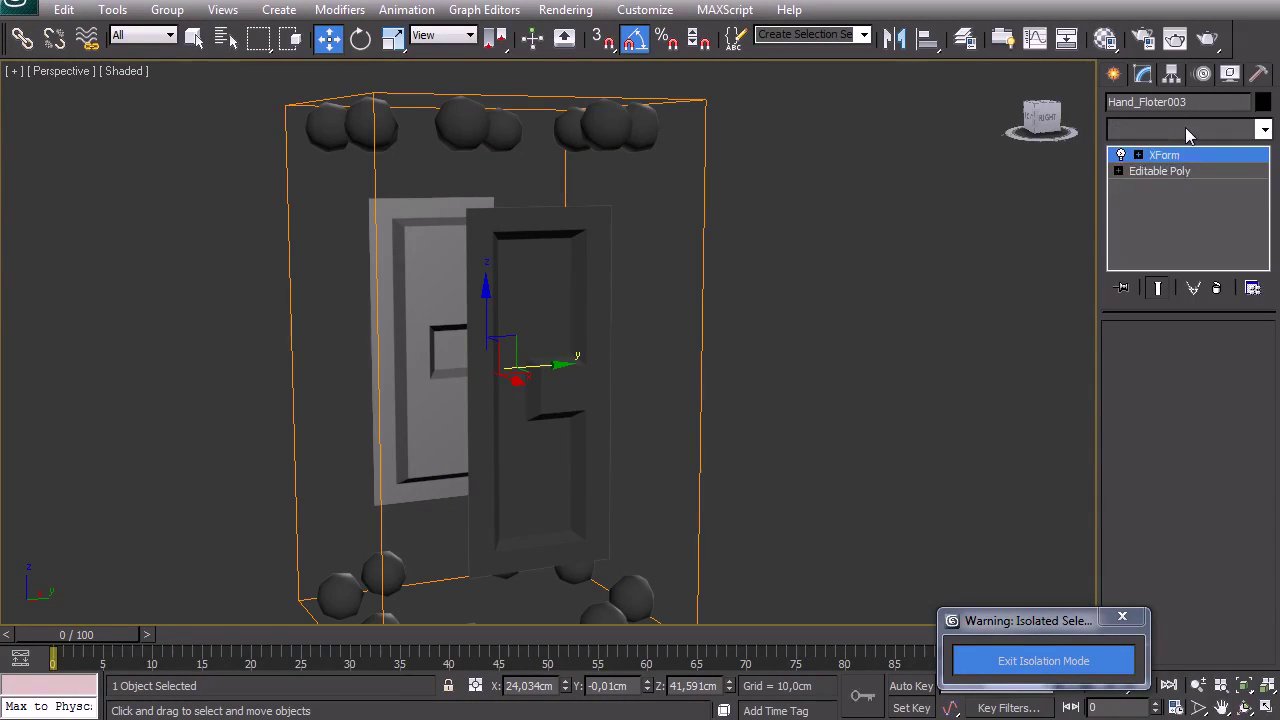
Add a Normal modifier with Flip Normals above the XForm of the combined details.
{"action": "left_click", "coordinate": [1187, 130]}
{"action": "key", "text": "n"}
{"action": "key", "text": "Return"}
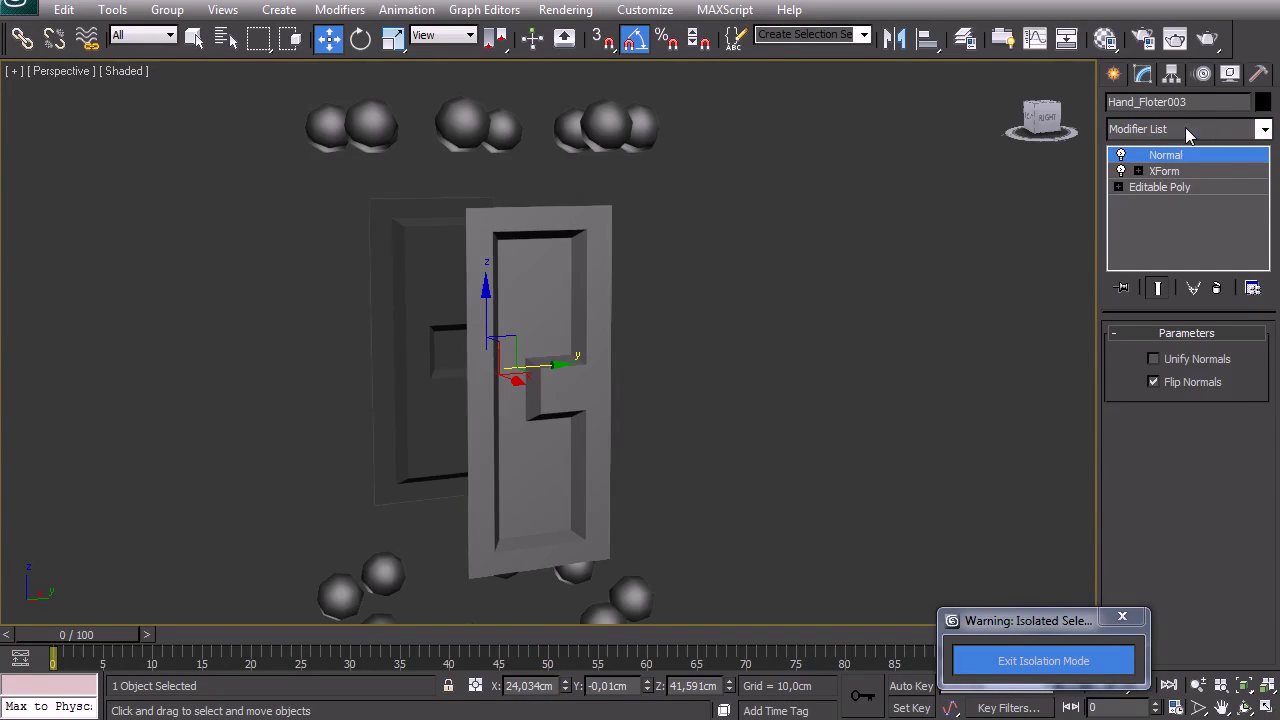